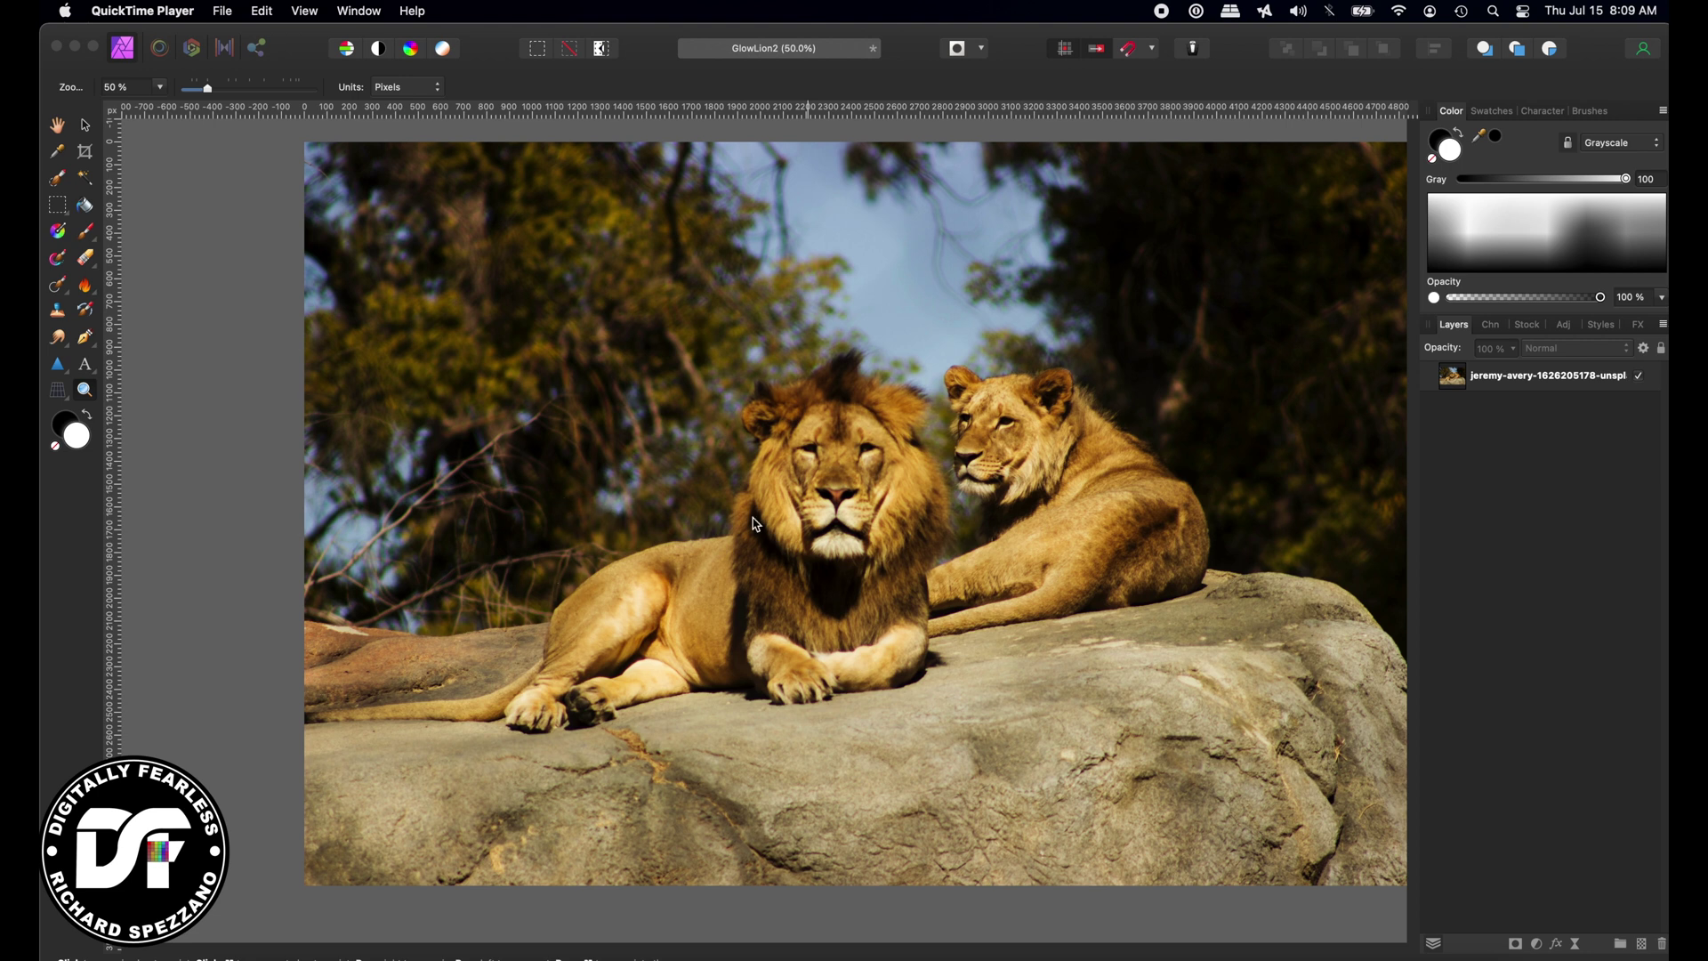
# Bring Affinity Photo to the front with the GlowLion2 two-lions photo selected.
pyautogui.click(1455, 380)
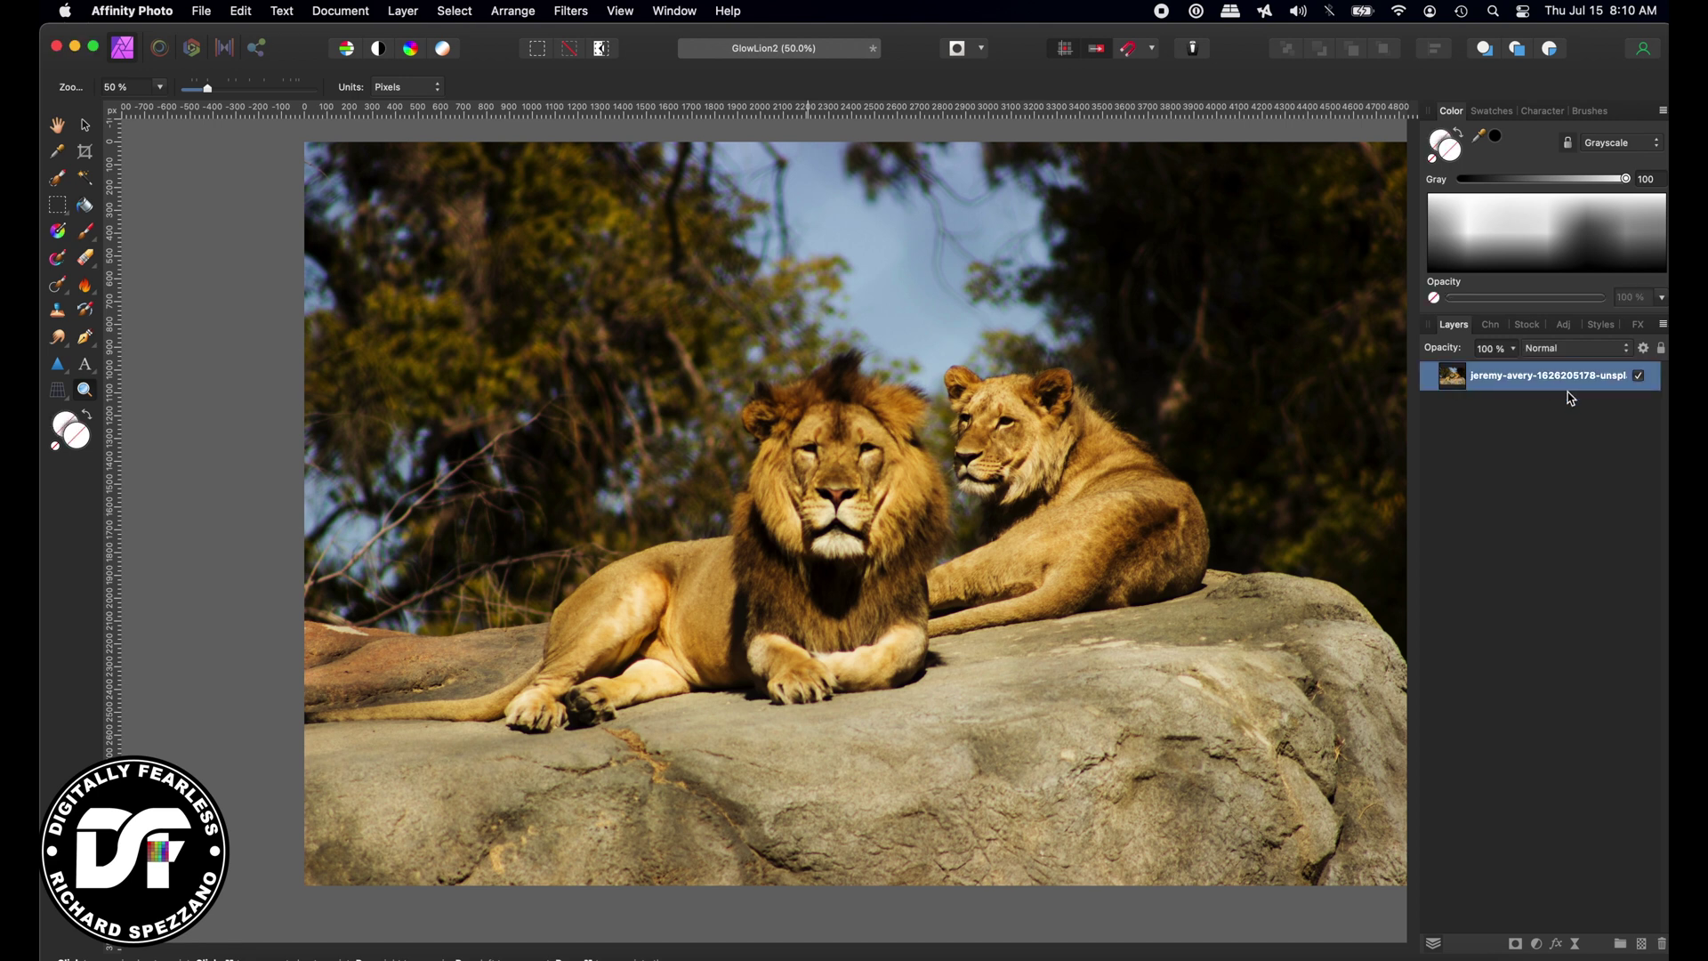
# Duplicate the lion photo layer and set the copy's blend mode to Add.
pyautogui.press('super+j')
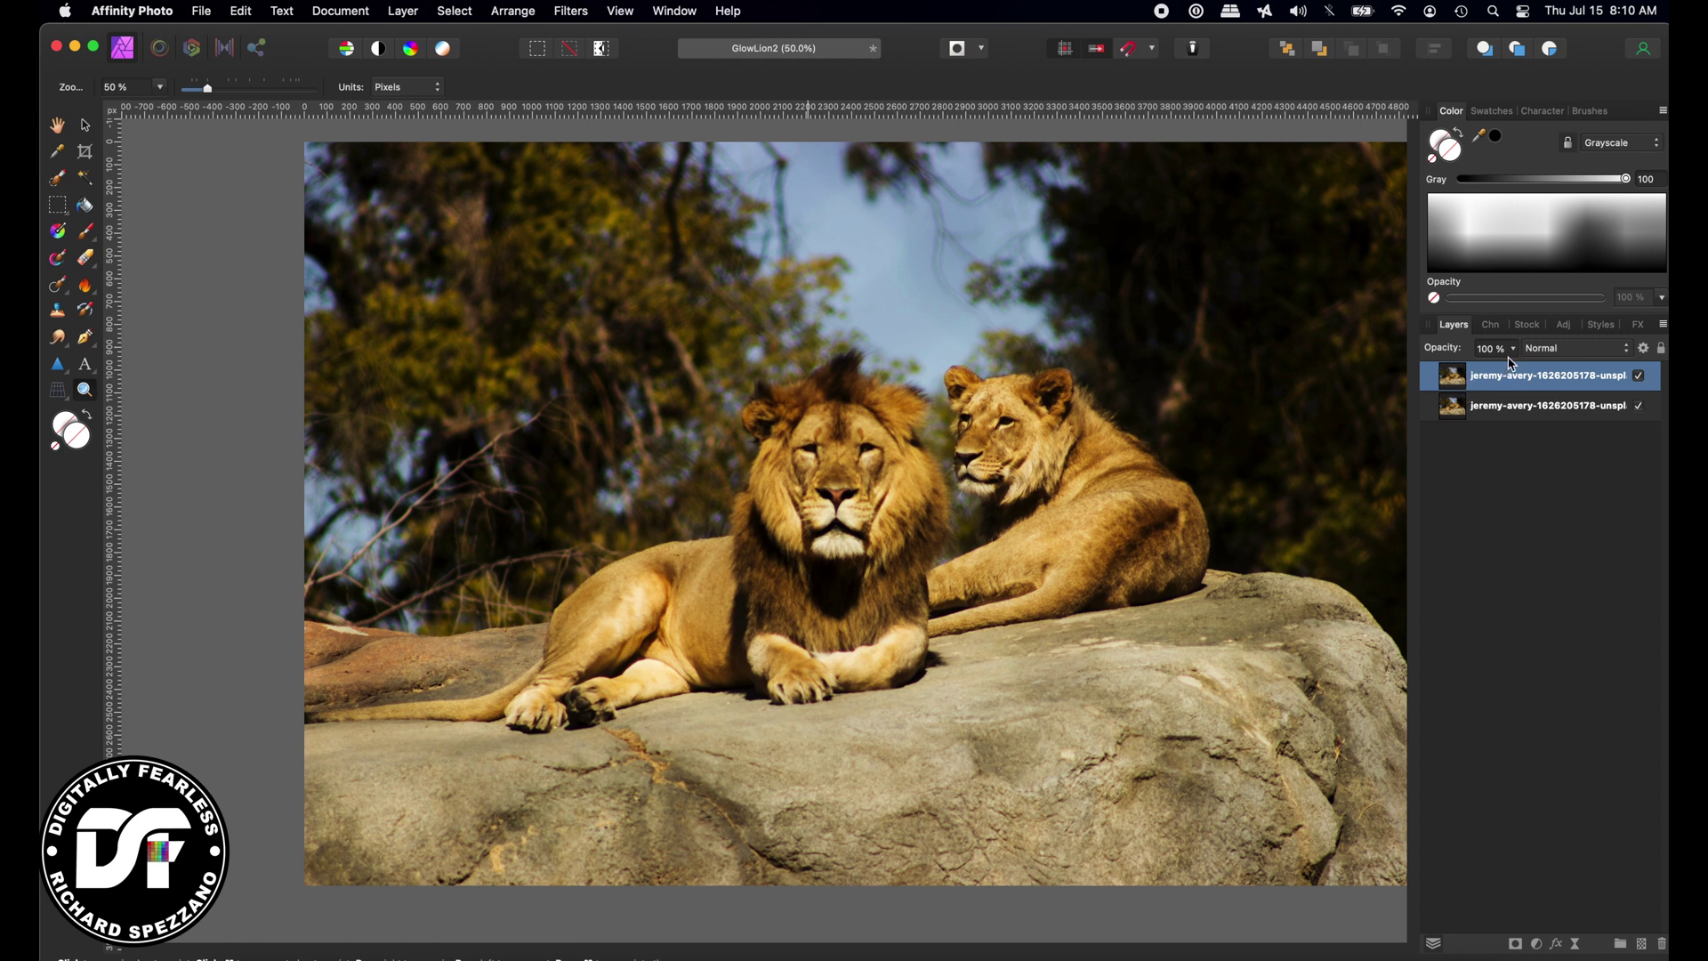
pyautogui.click(1554, 350)
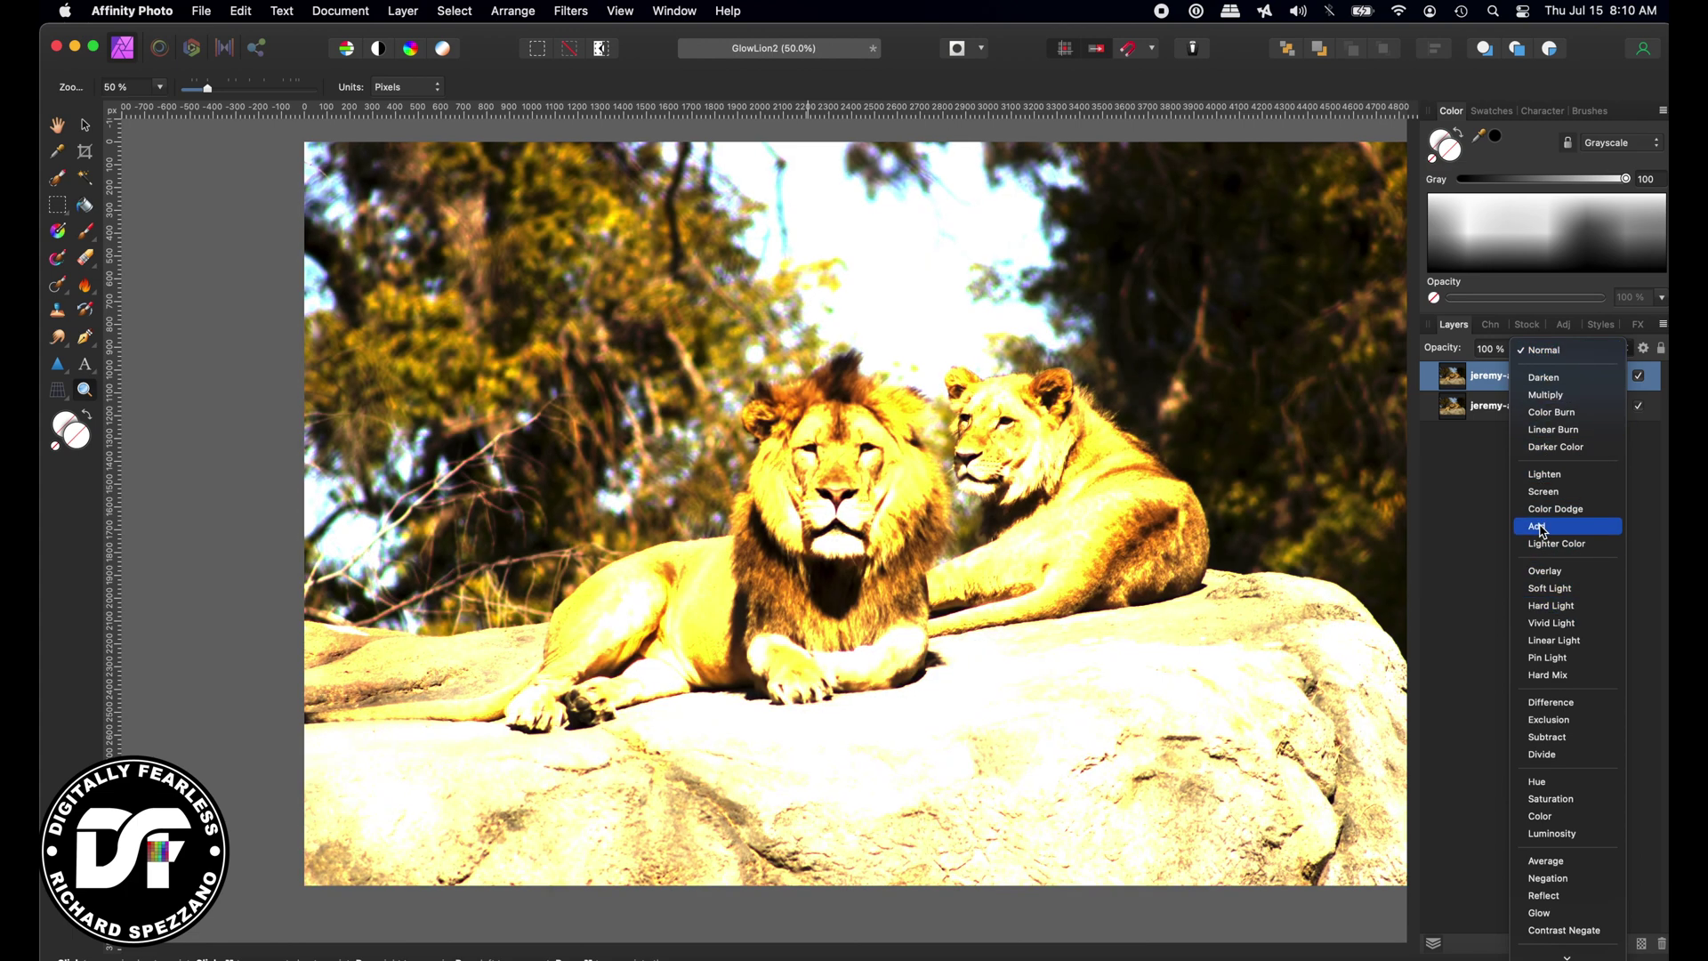
pyautogui.click(1543, 530)
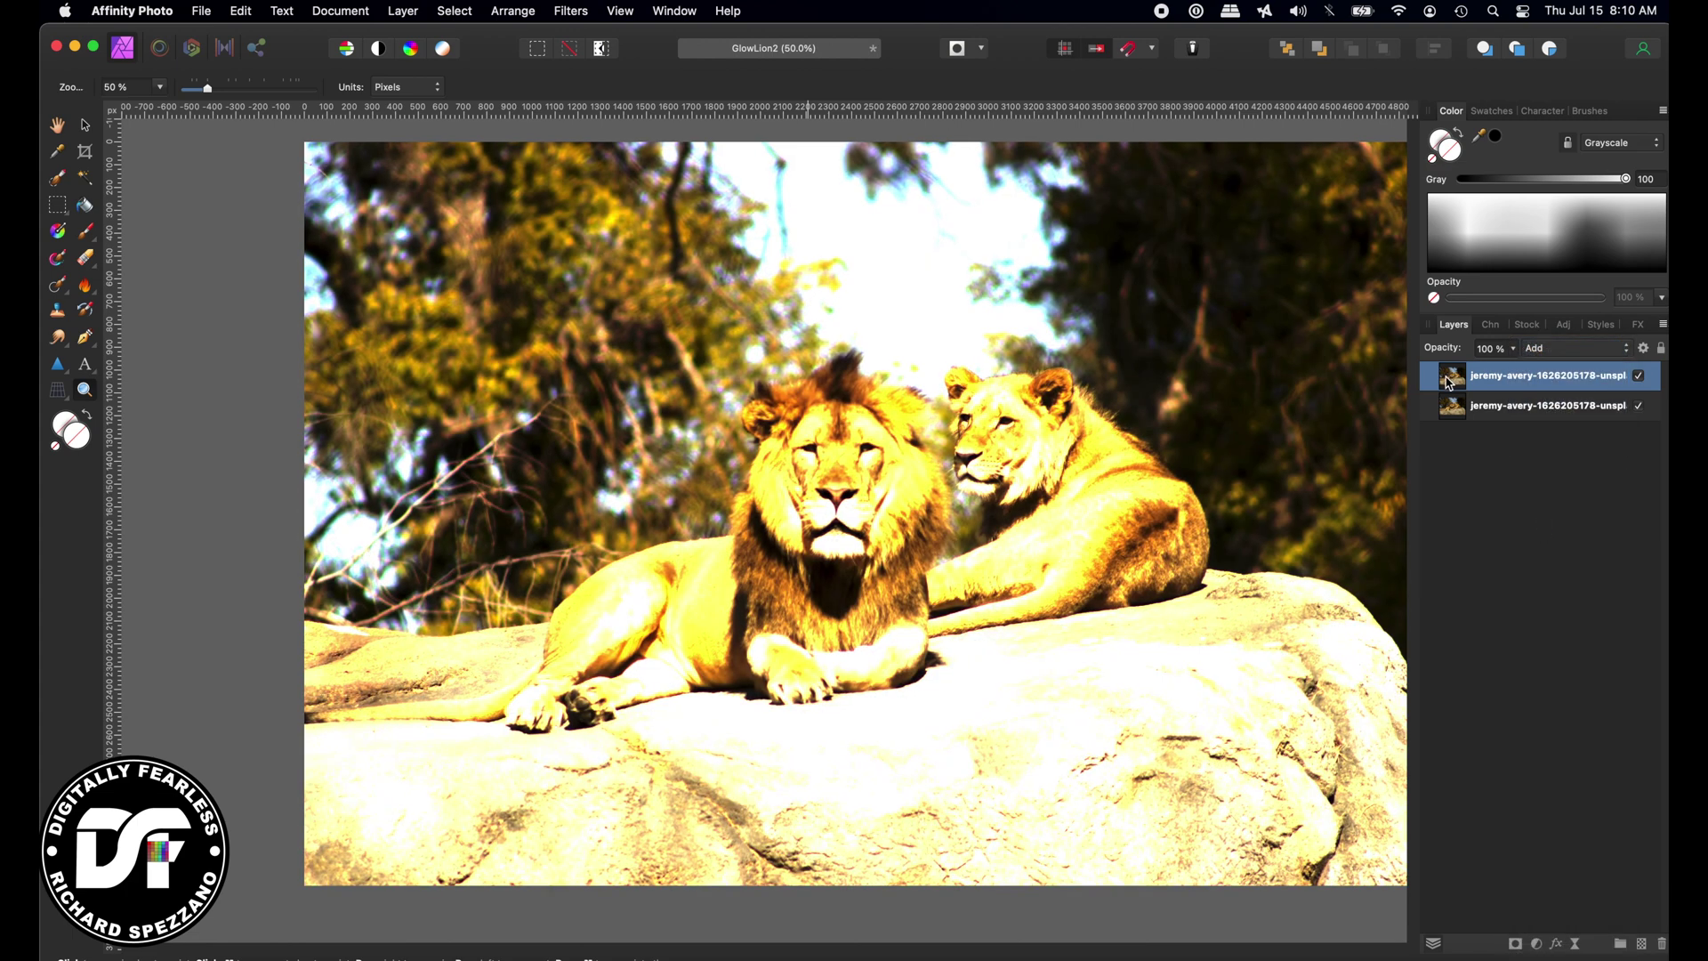
pyautogui.click(405, 11)
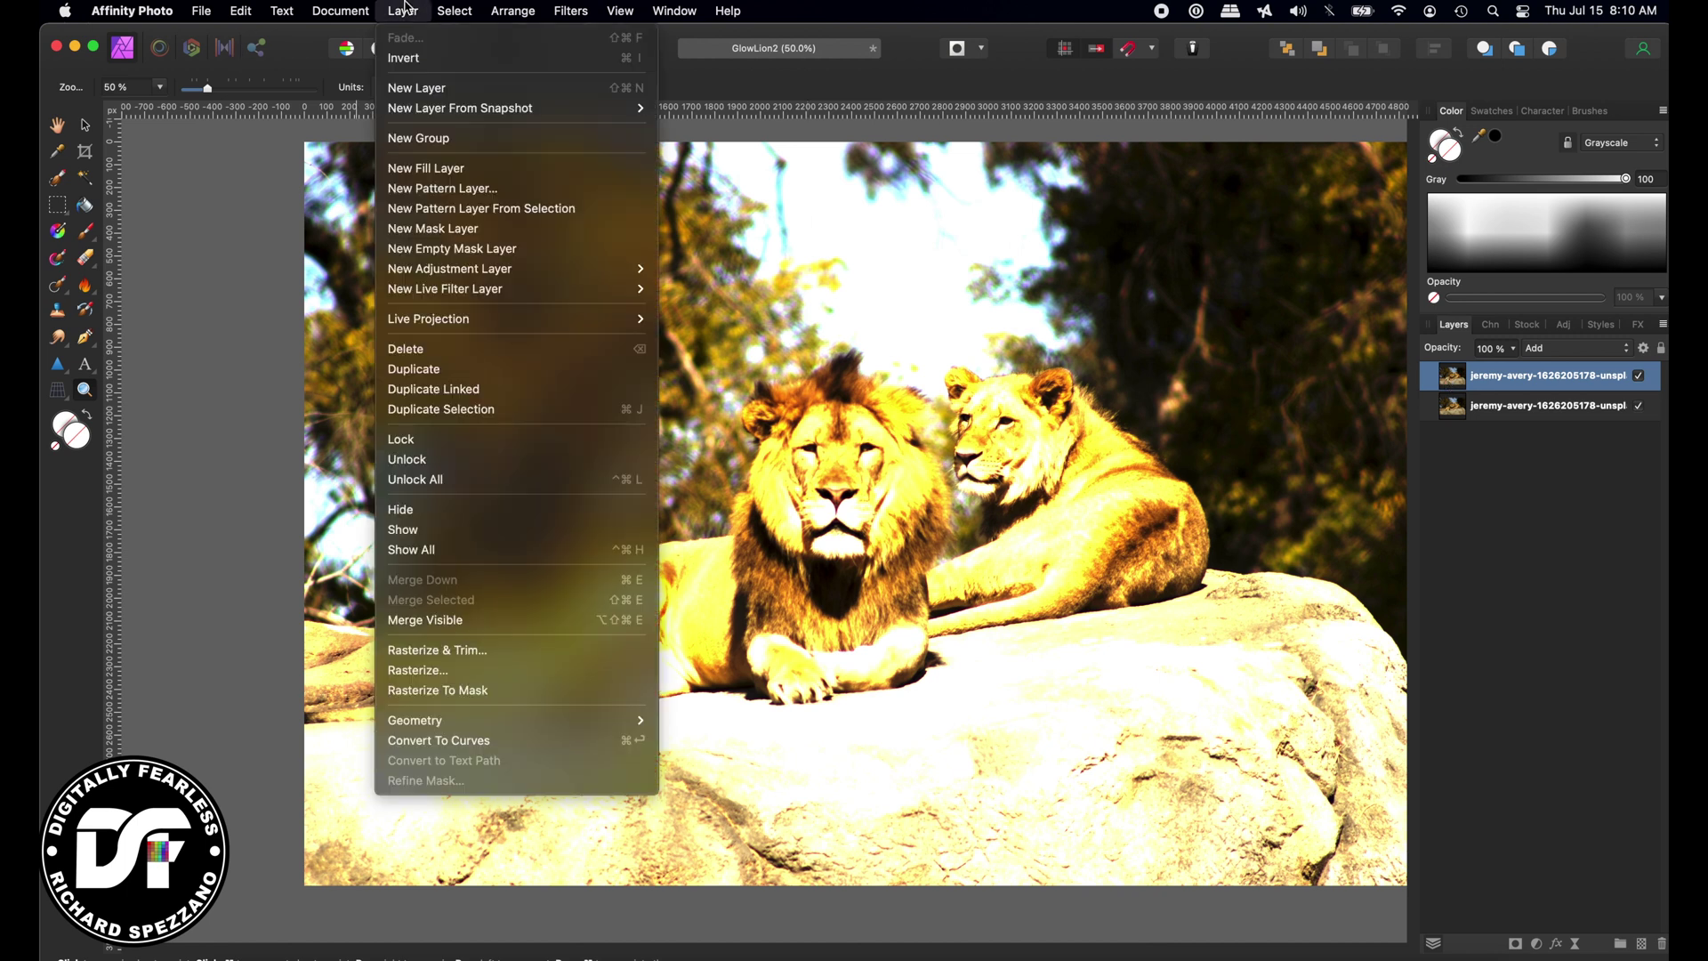
# Add a fill layer coloured blue 0A03DC and set its blend mode to Multiply.
pyautogui.click(423, 169)
pyautogui.click(420, 163)
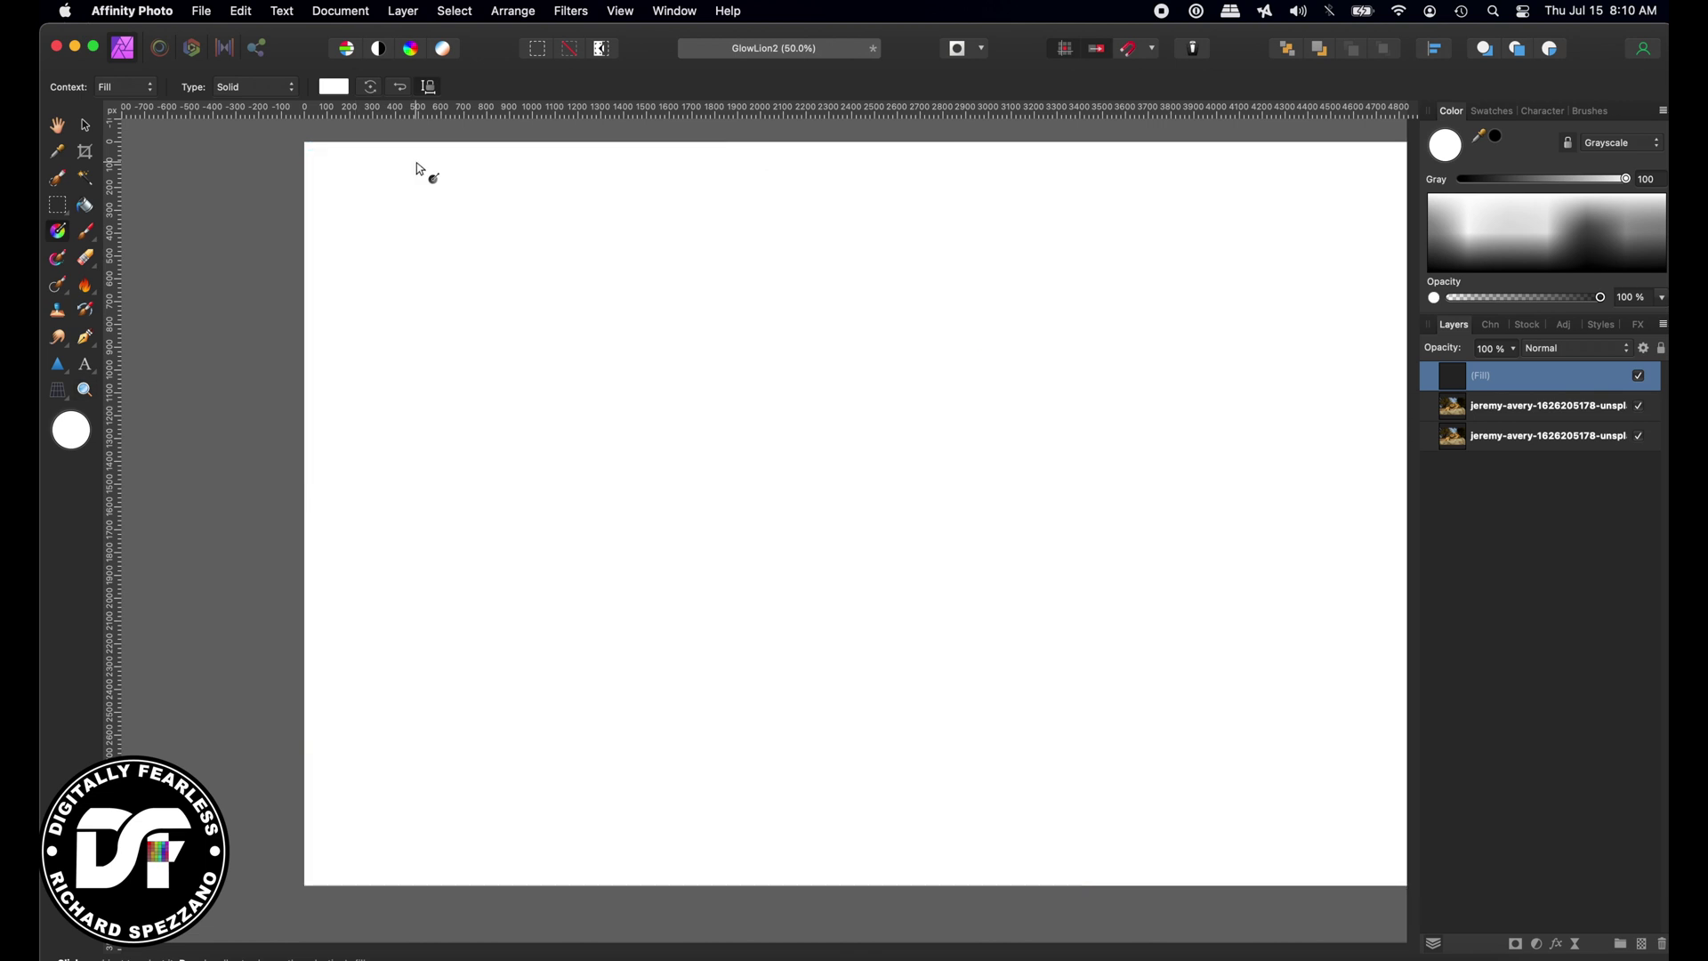
pyautogui.click(70, 432)
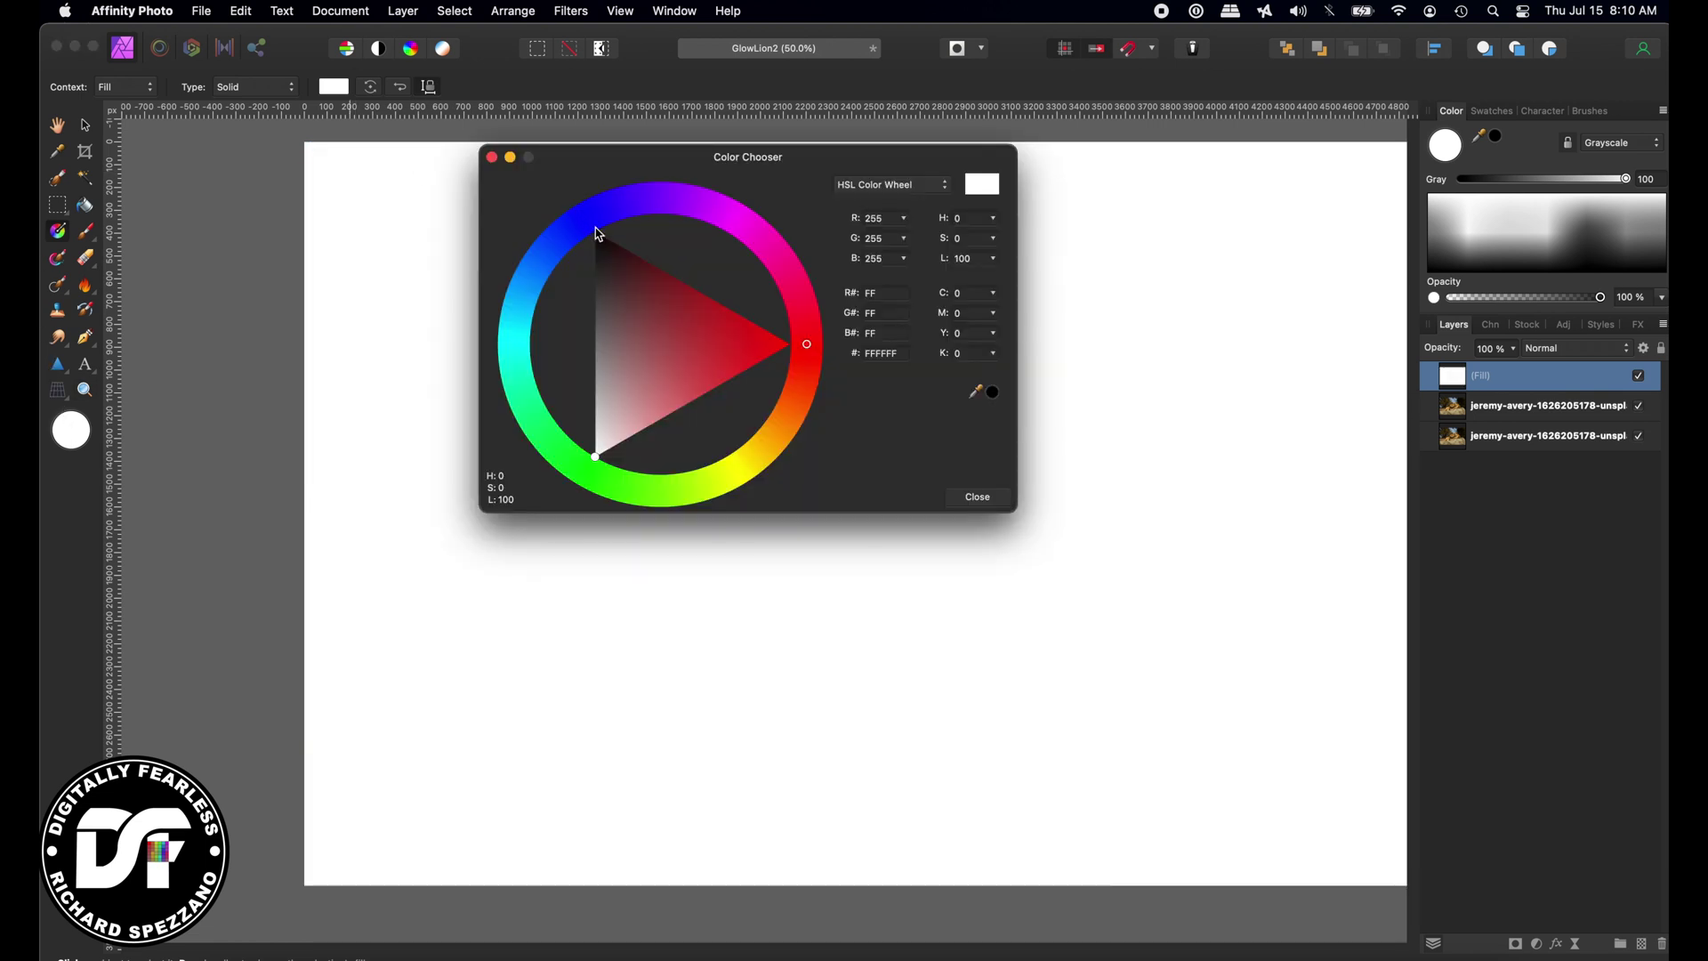
pyautogui.click(596, 229)
pyautogui.moveTo(596, 230); pyautogui.dragTo(599, 233)
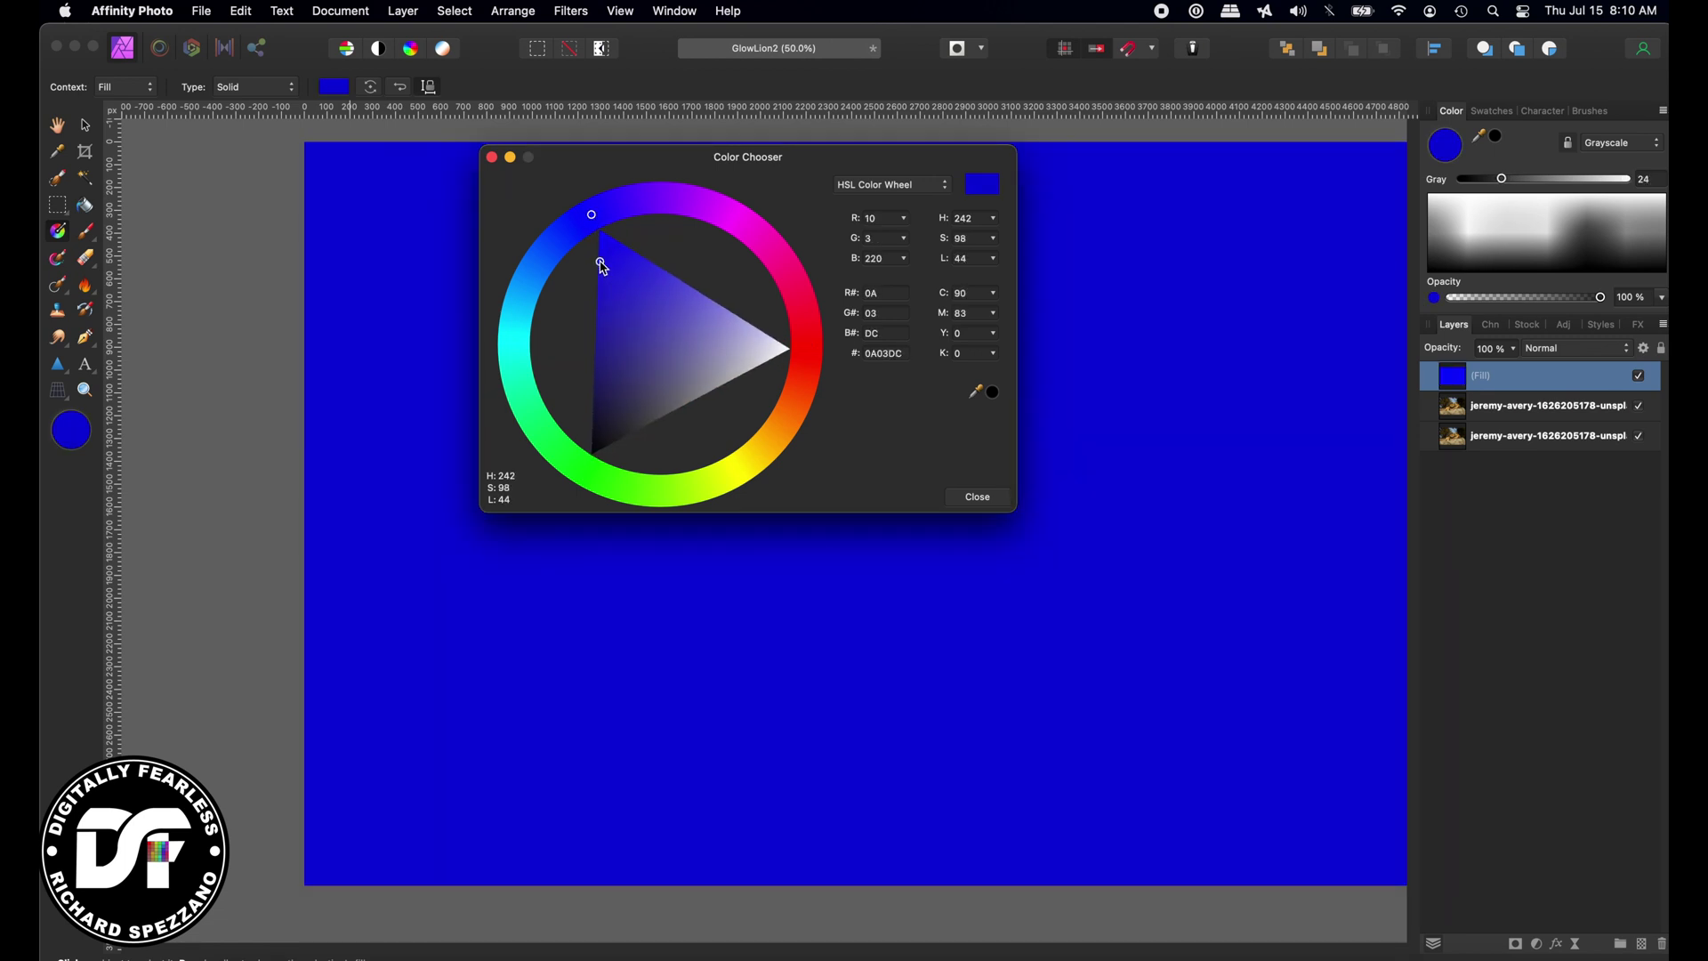
pyautogui.click(492, 158)
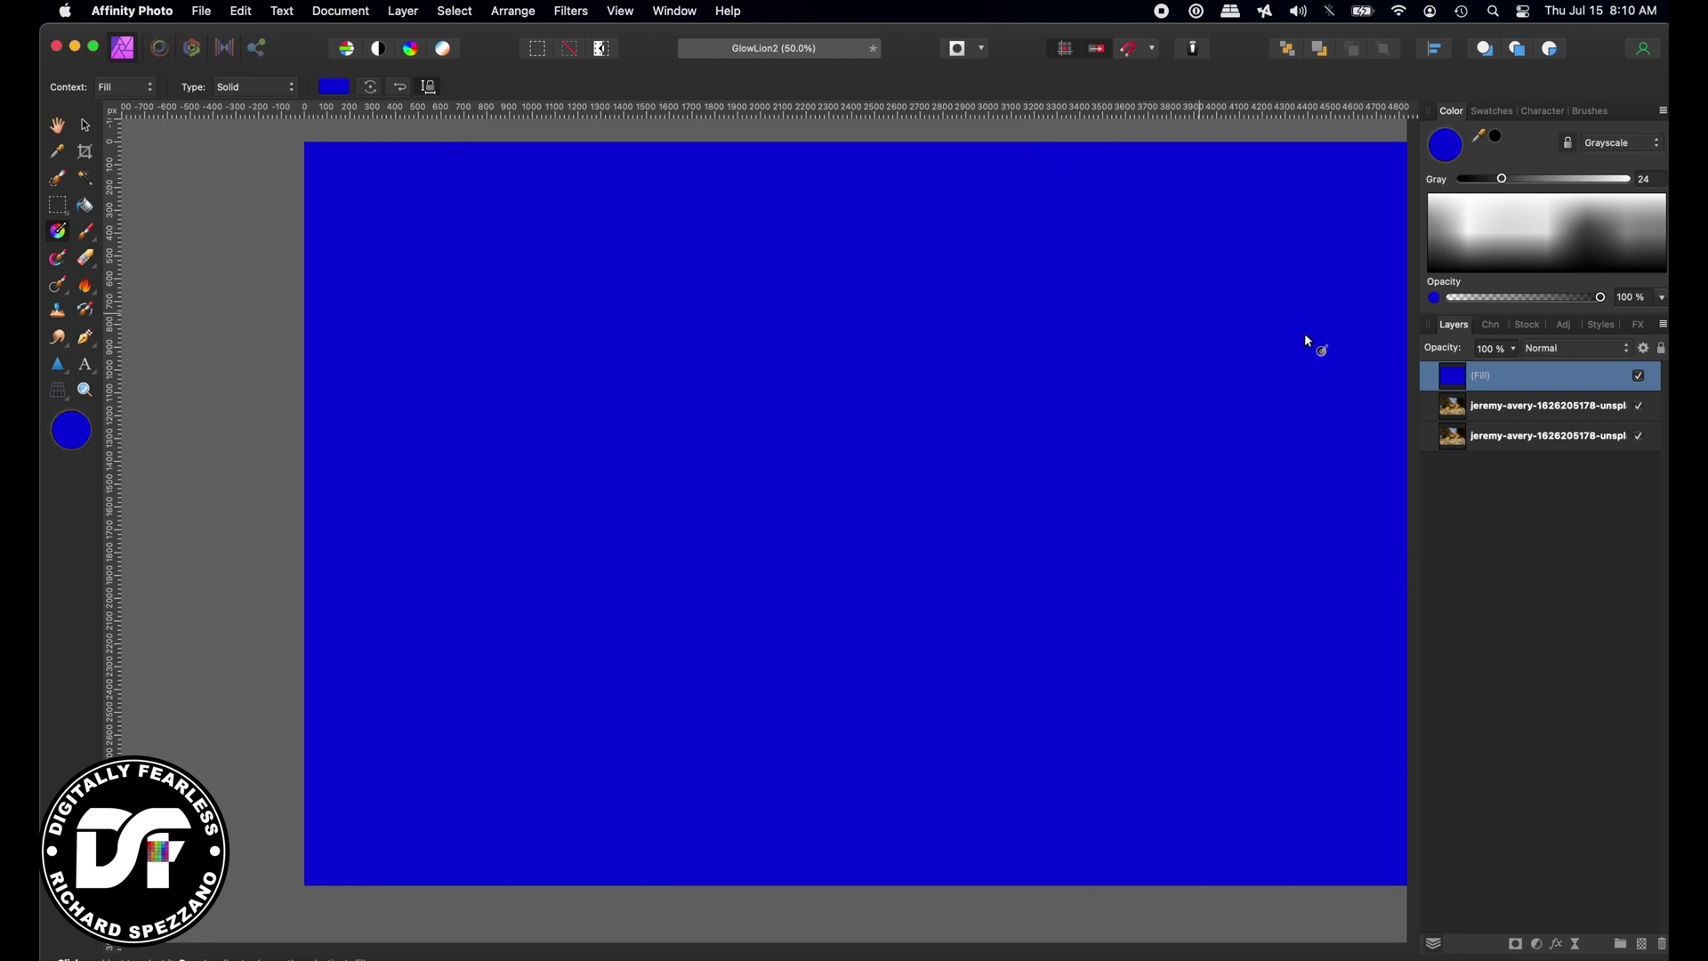
pyautogui.click(1553, 353)
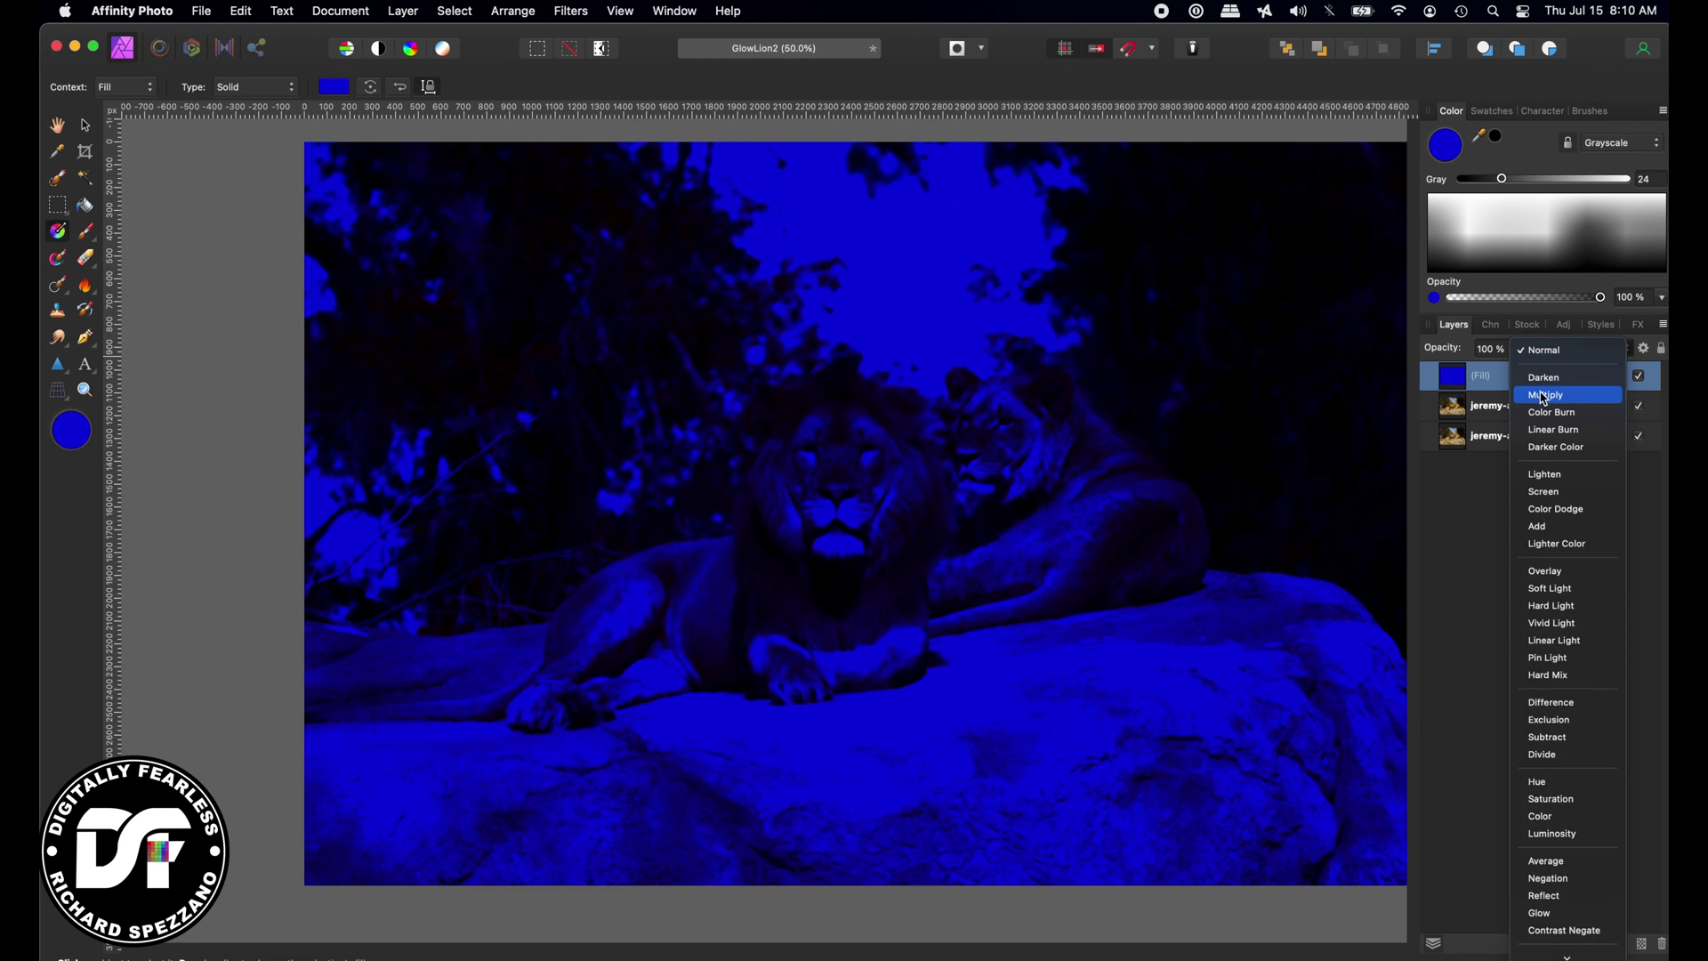
pyautogui.click(1545, 397)
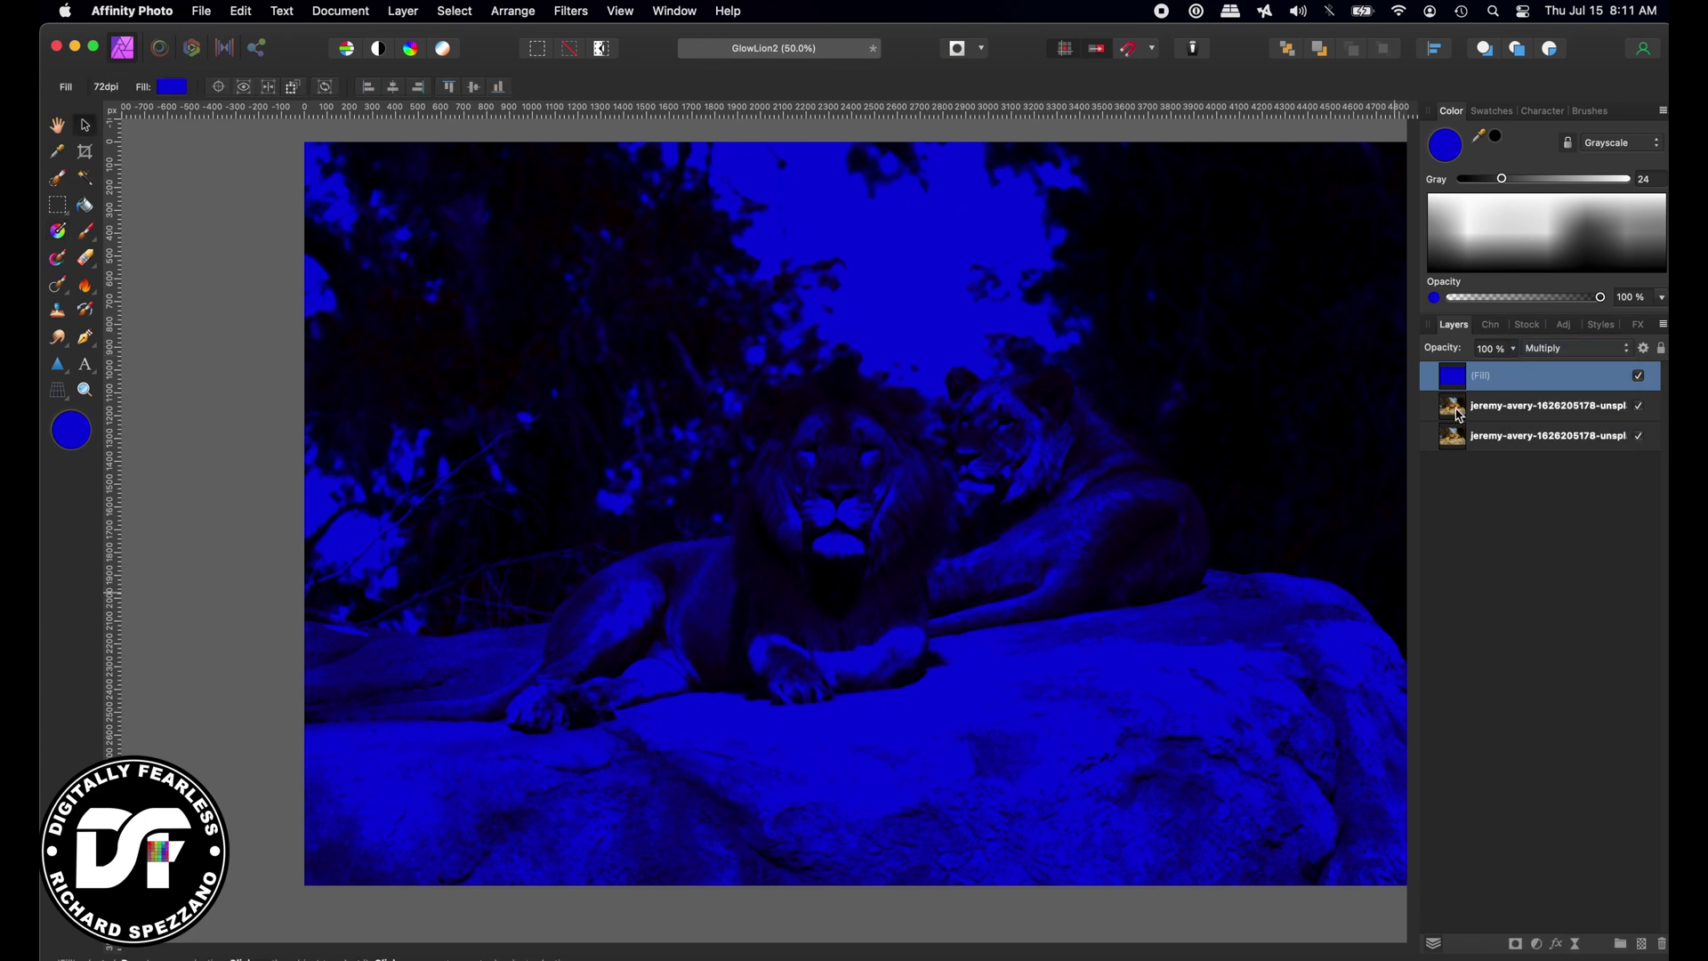
pyautogui.click(1461, 409)
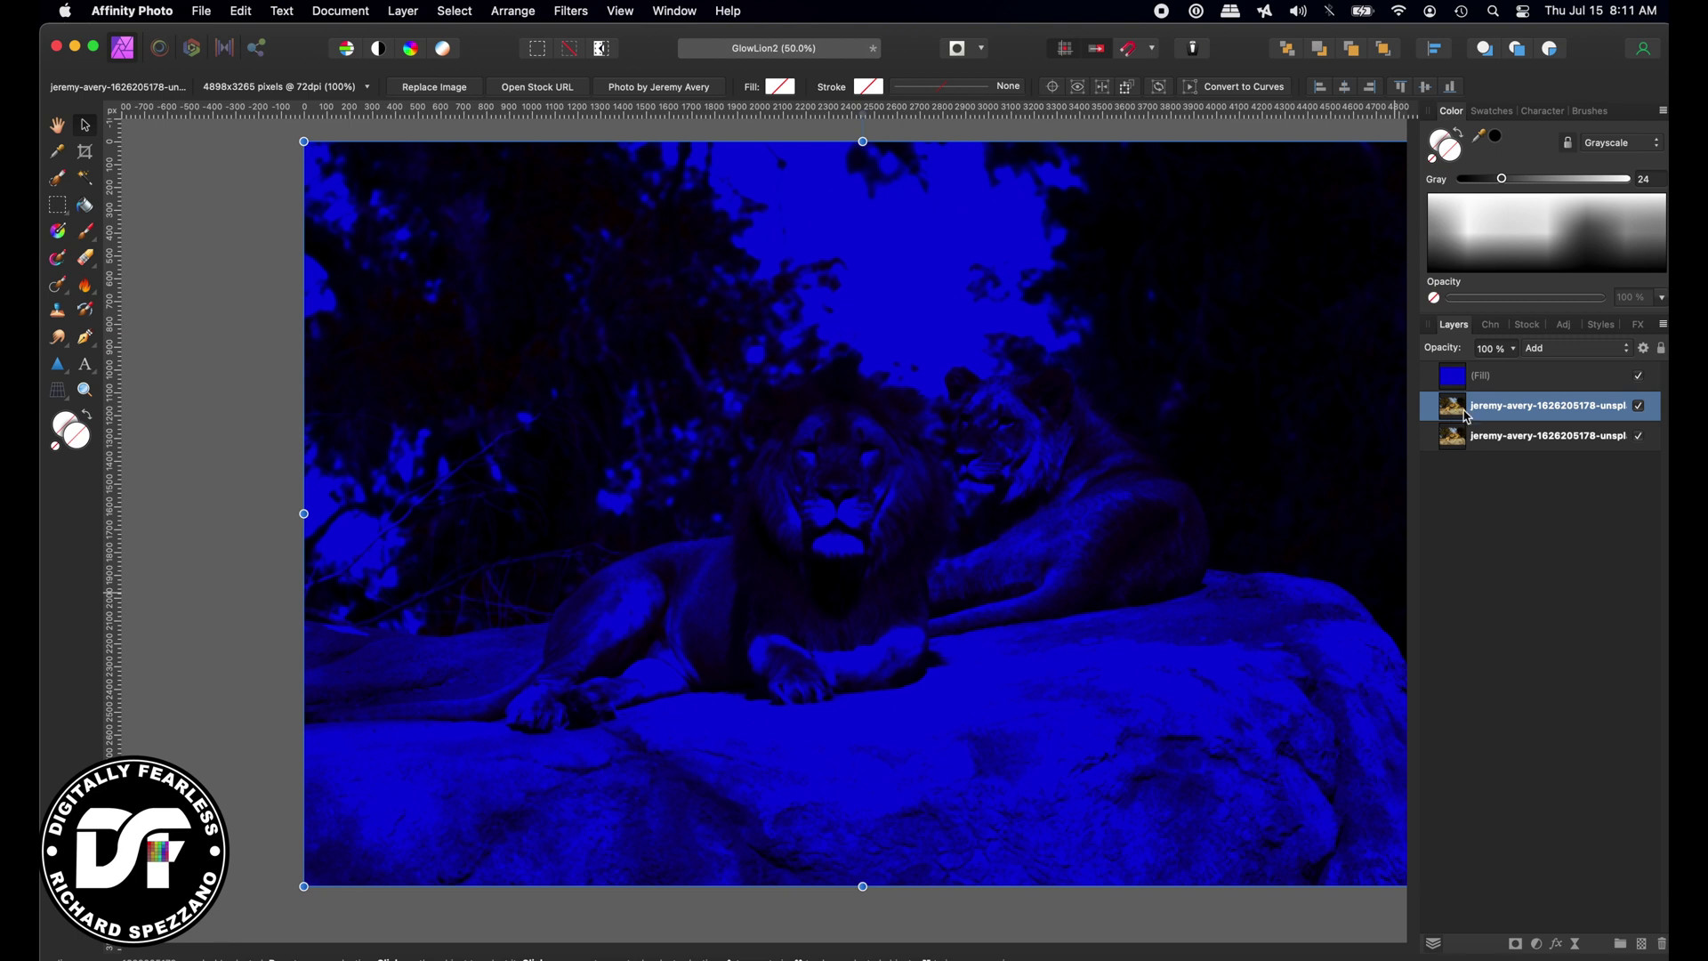
# Select the blue fill with the Add-mode lion copy and group them (Cmd+G).
pyautogui.keyDown('shift'); pyautogui.click(1460, 382); pyautogui.keyUp('shift')
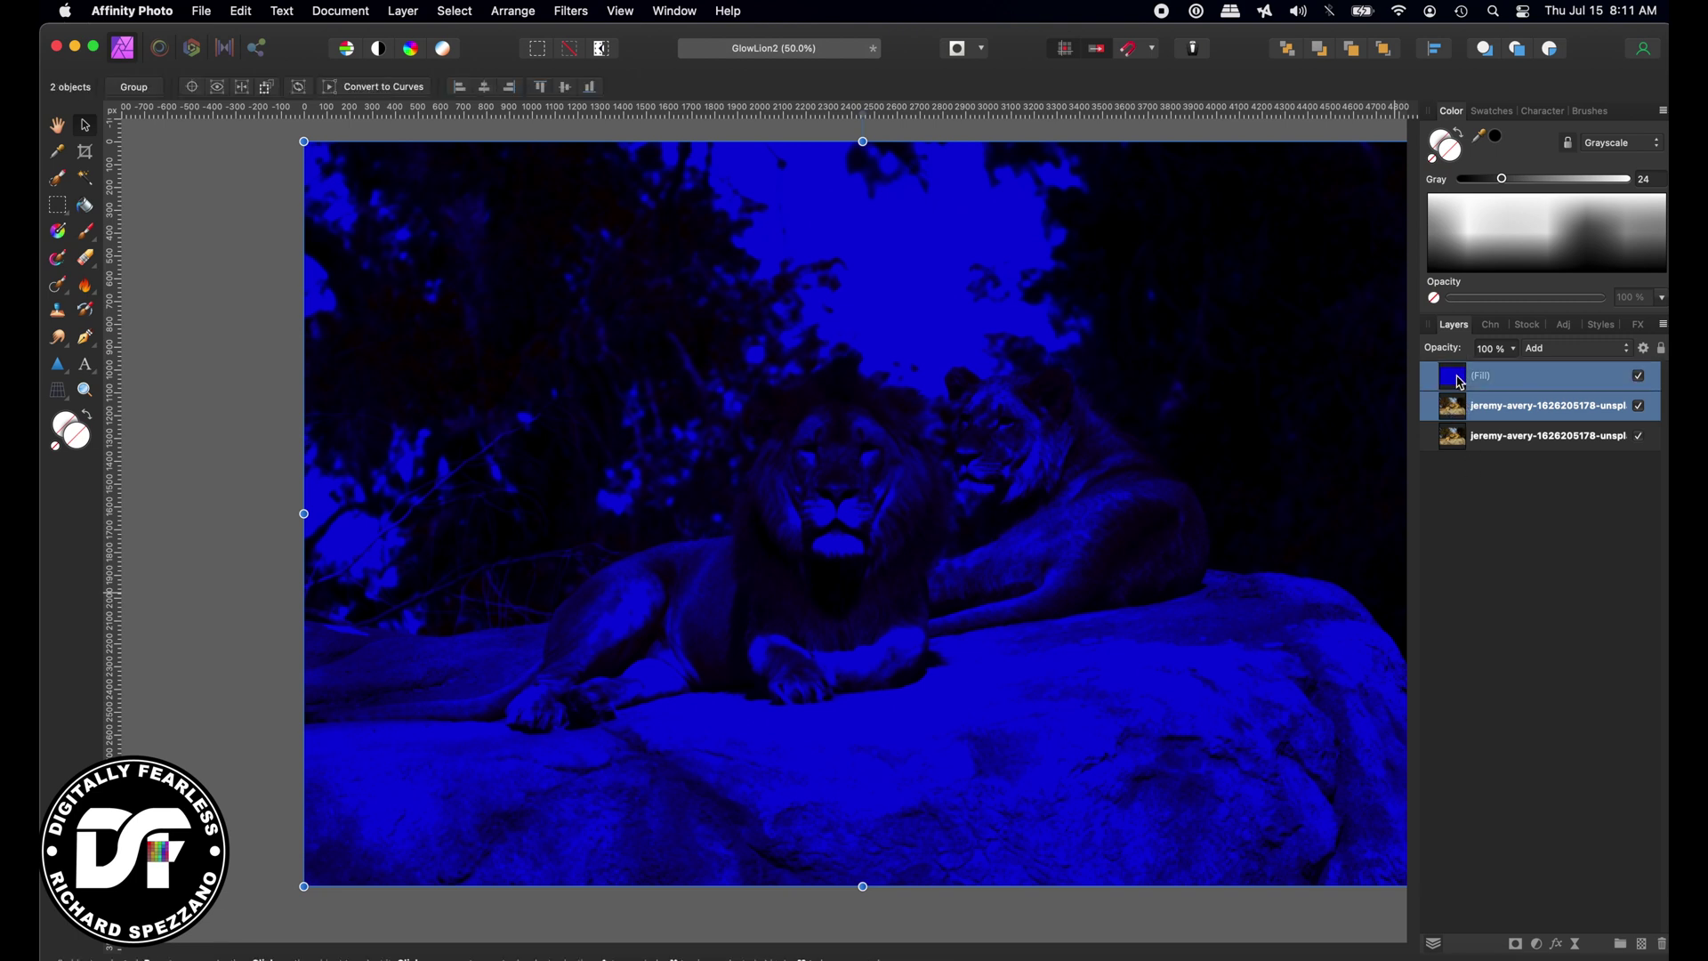
pyautogui.press('super+g')
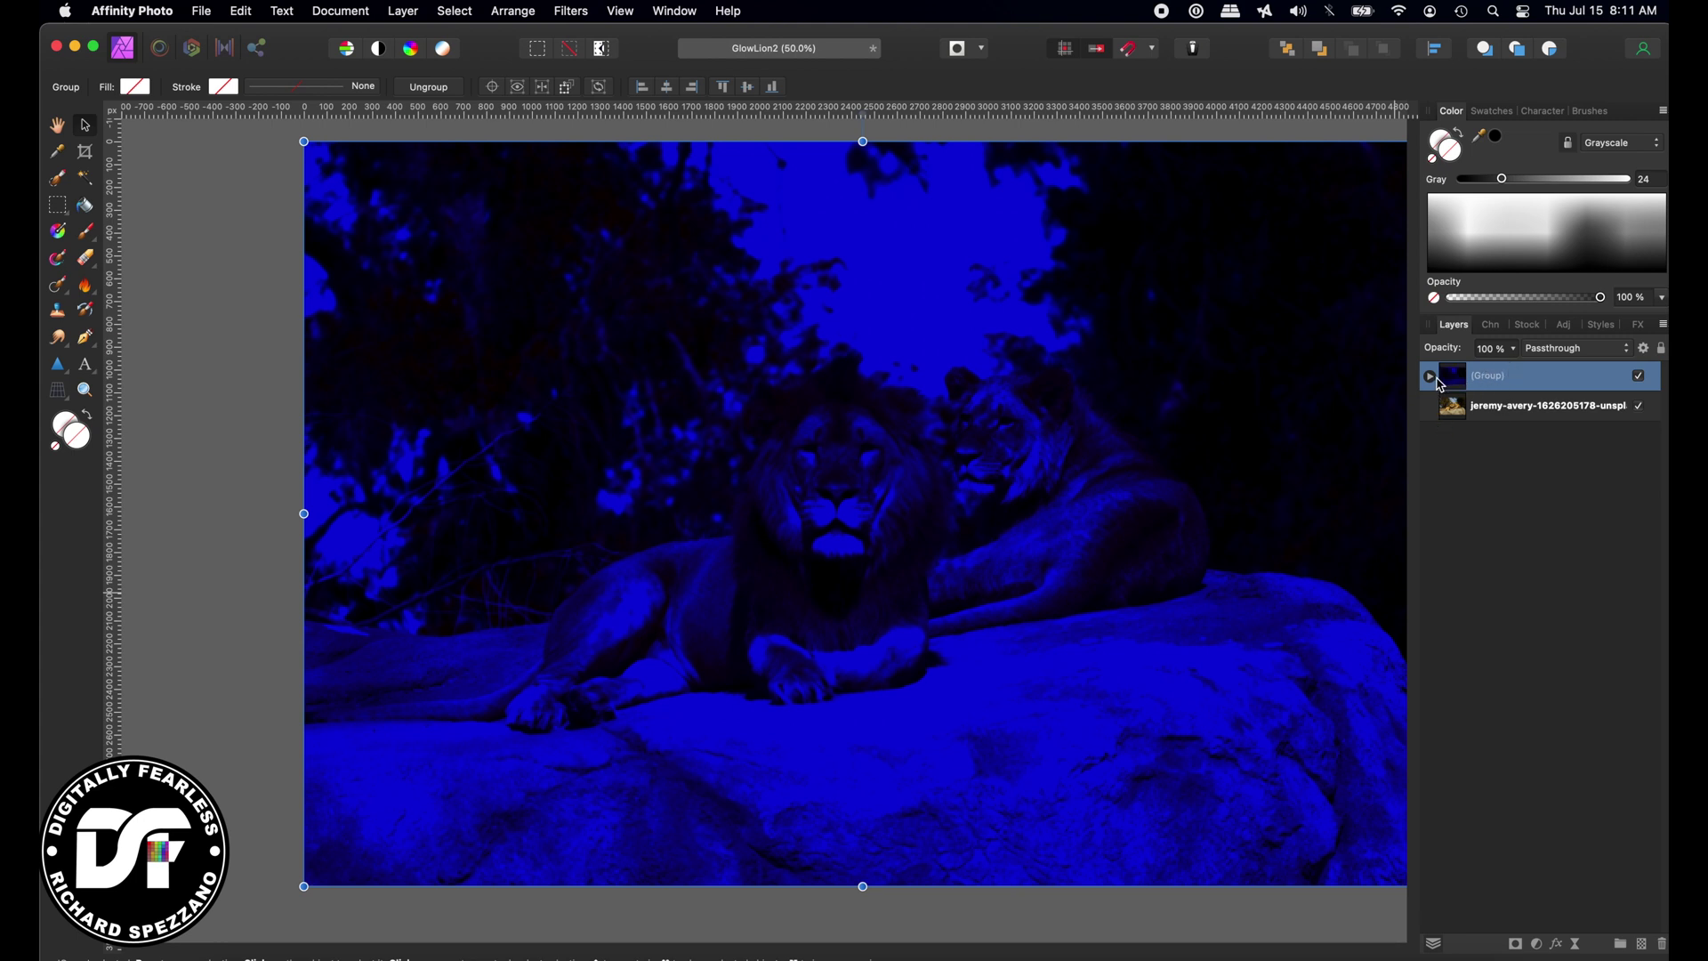
# Add a mask to the blue group and paint black at 100% opacity over the front lion.
pyautogui.click(1518, 947)
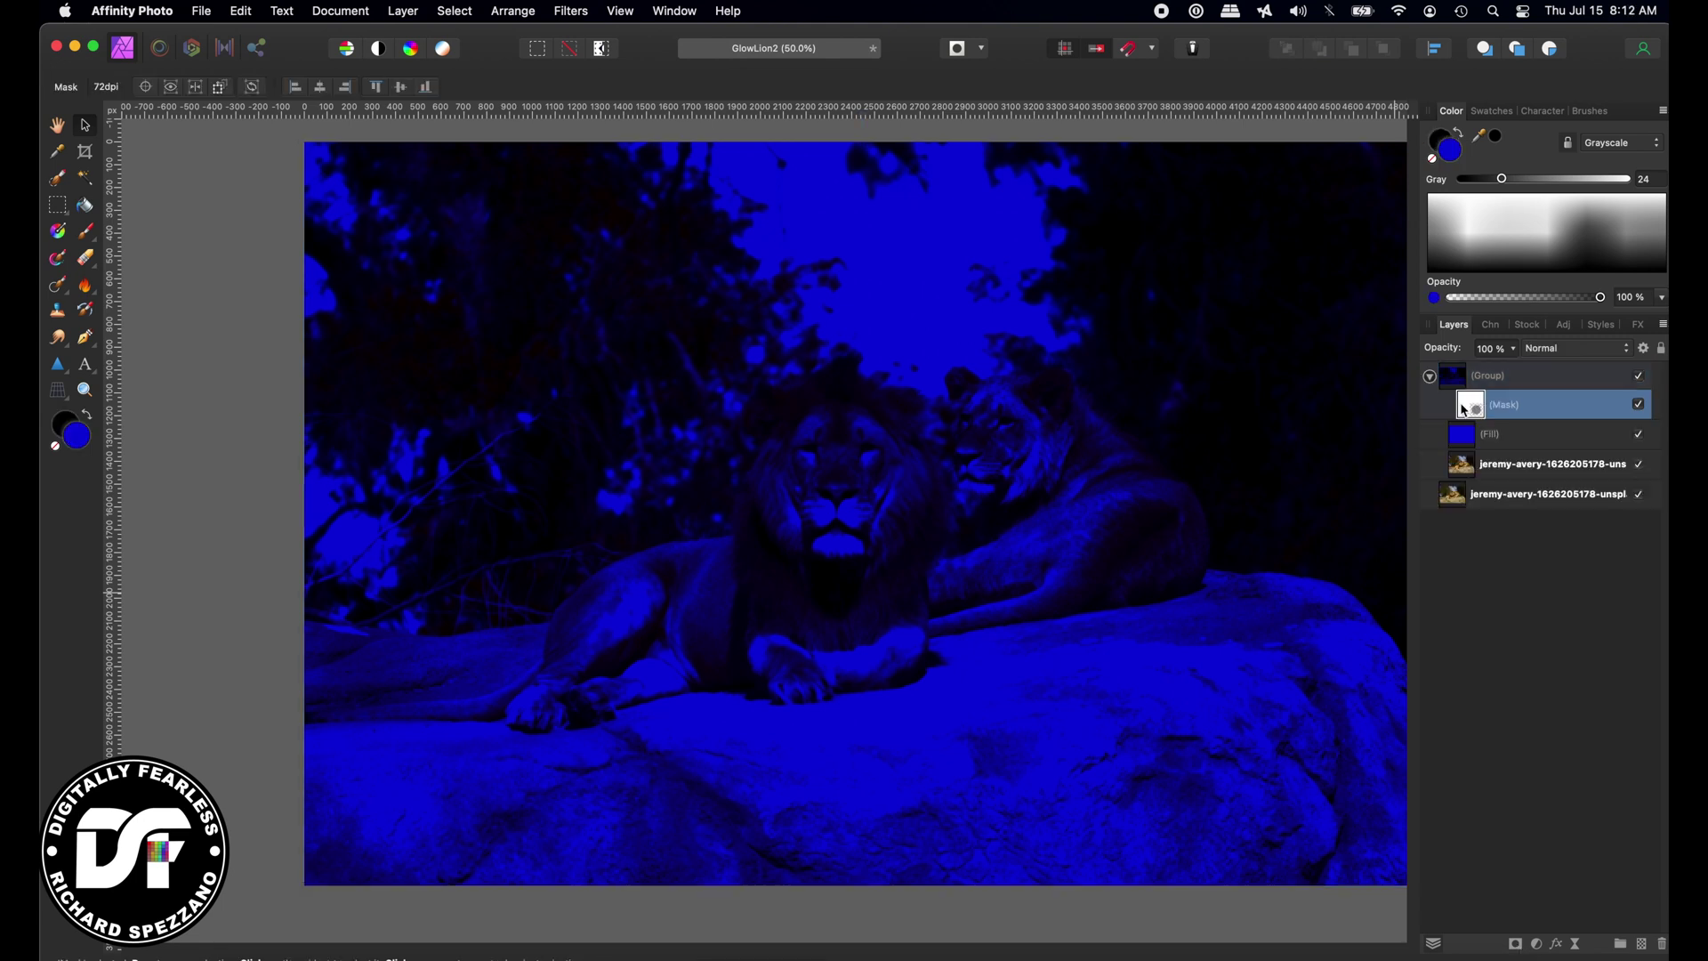
pyautogui.click(88, 232)
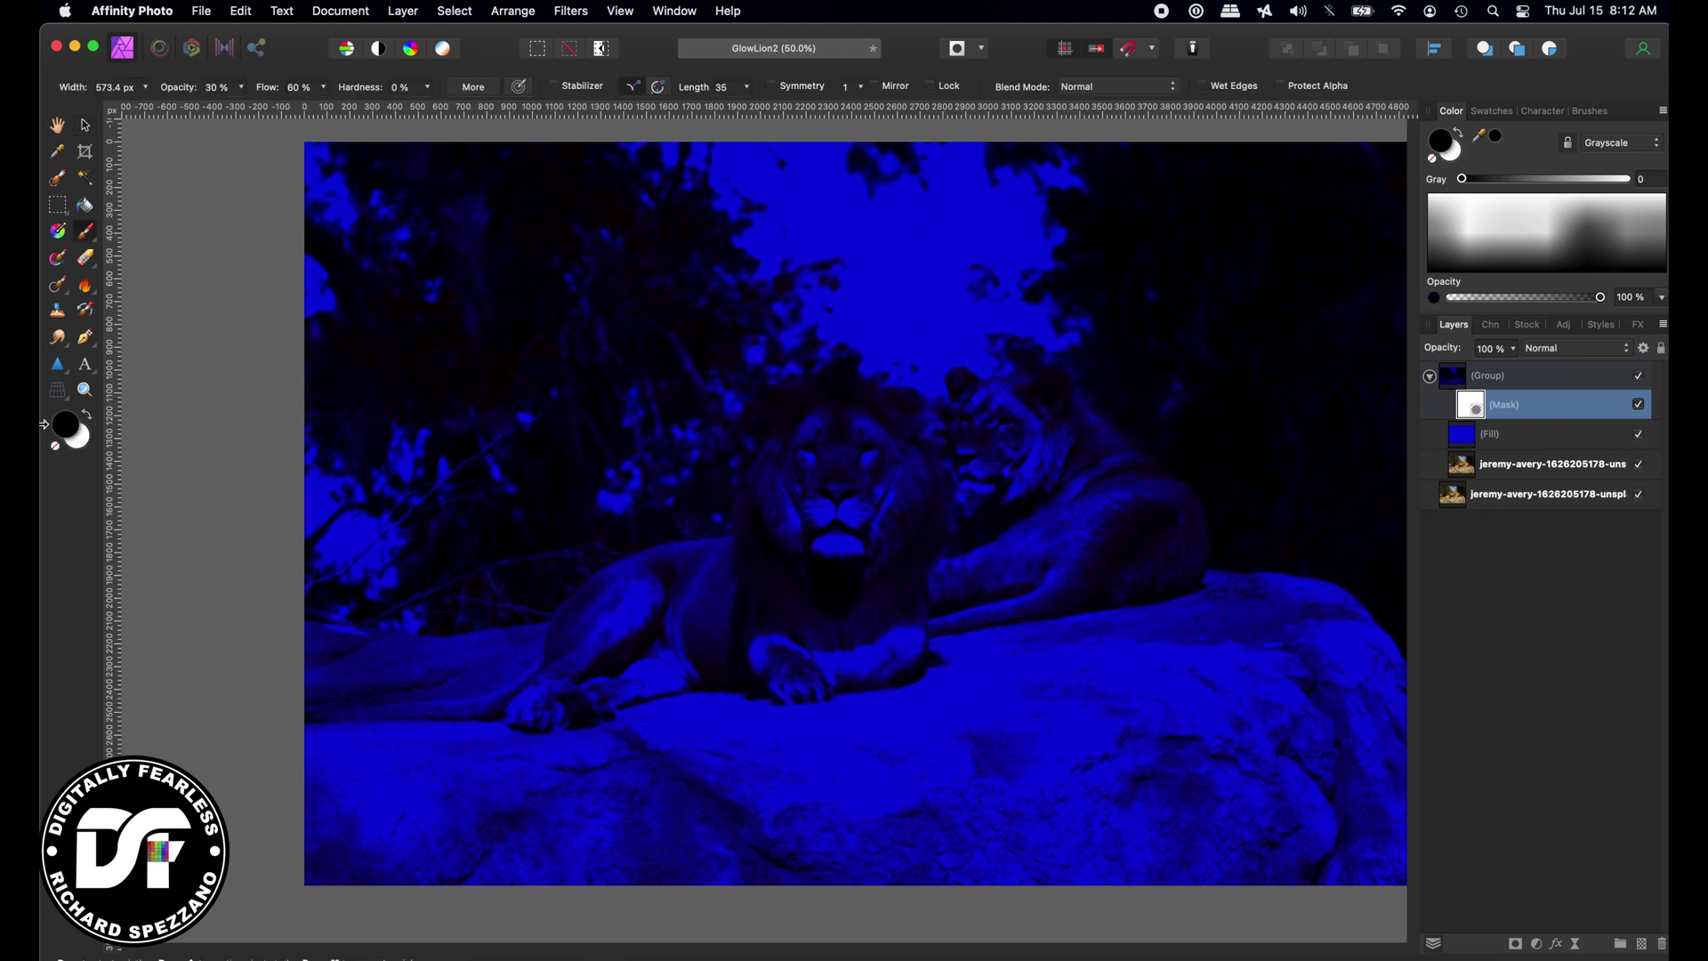
pyautogui.click(91, 416)
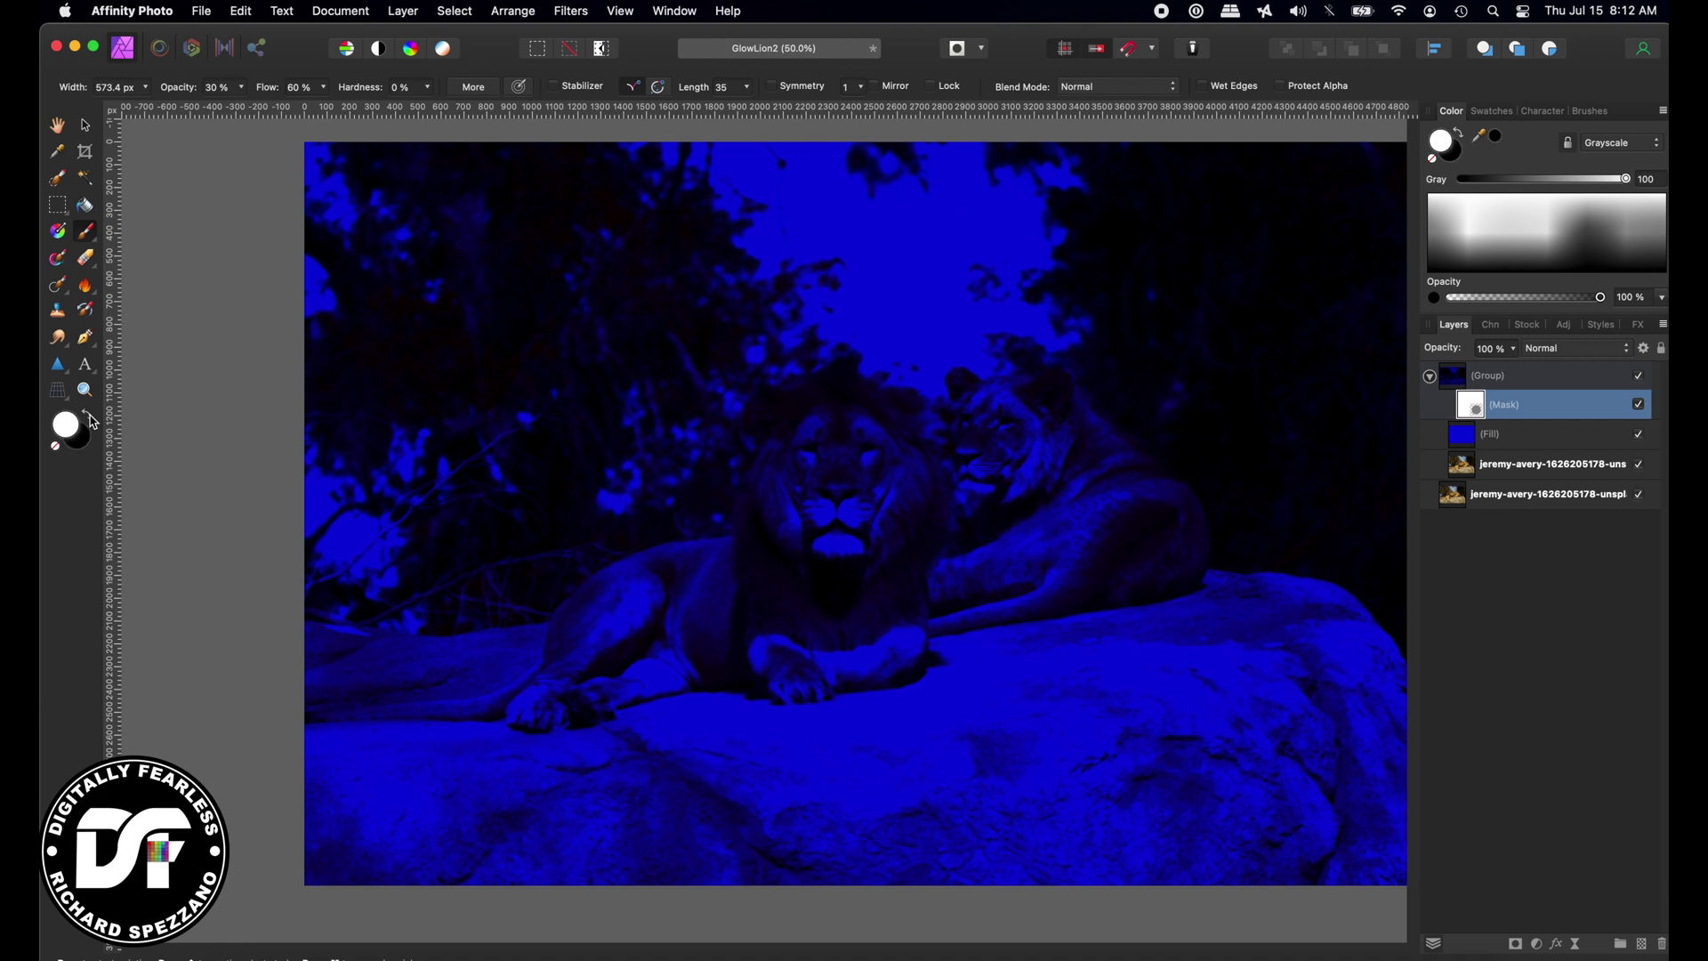
pyautogui.press('x')
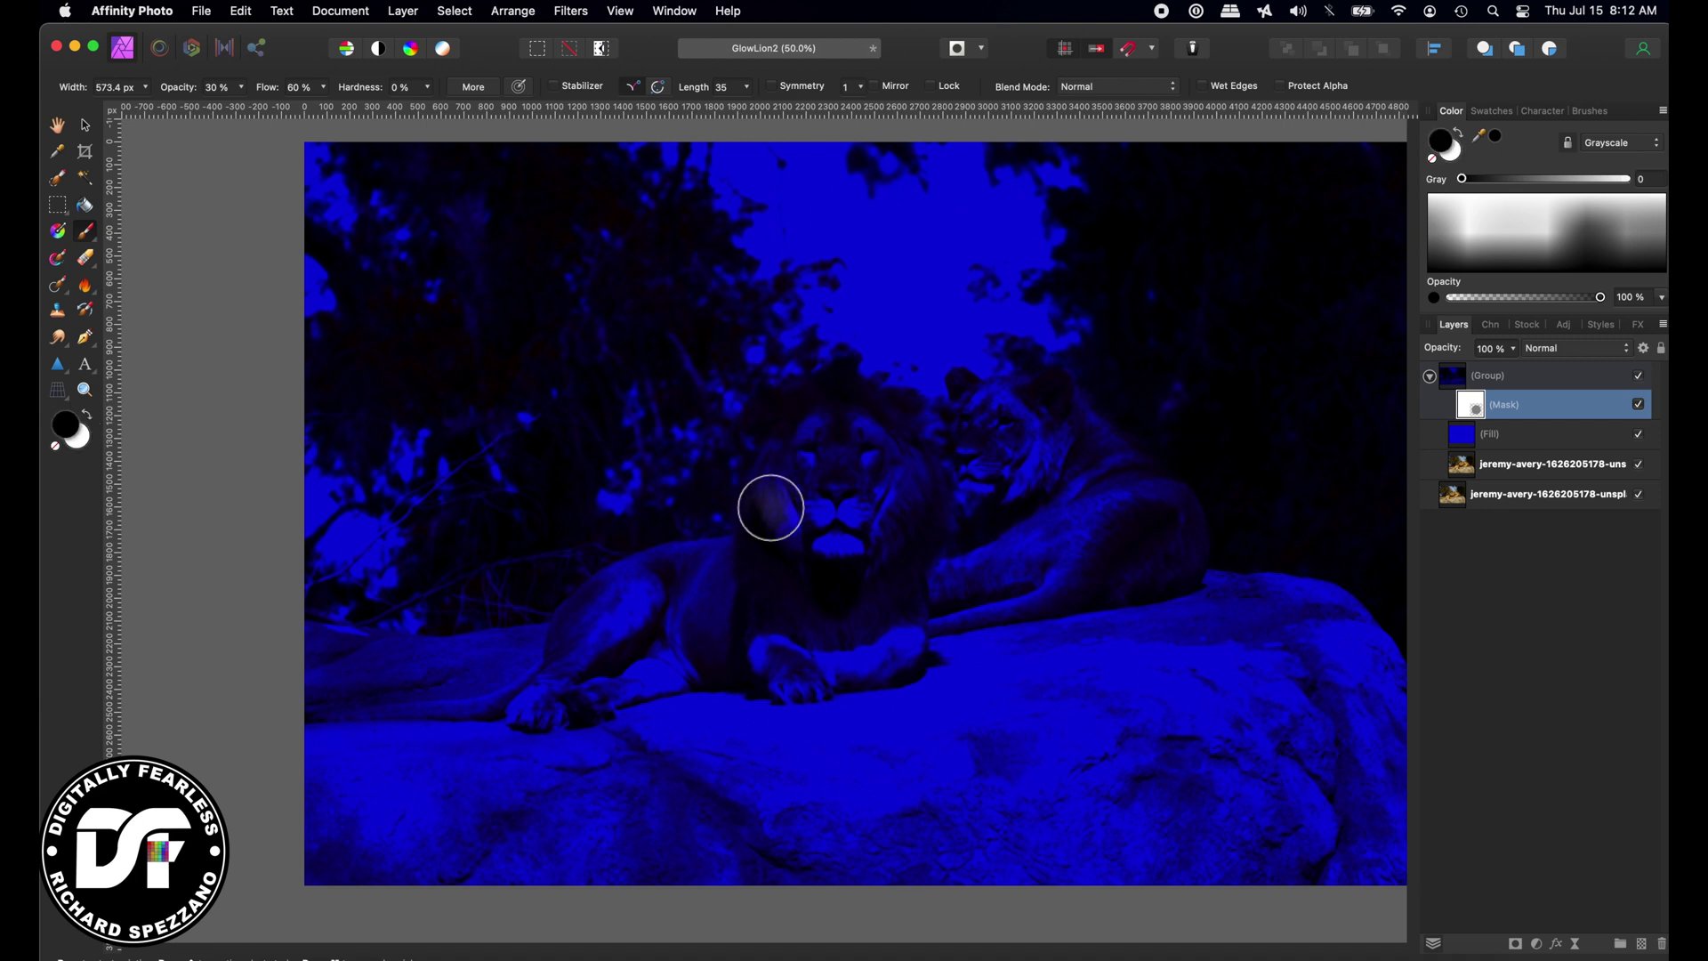
pyautogui.click(242, 88)
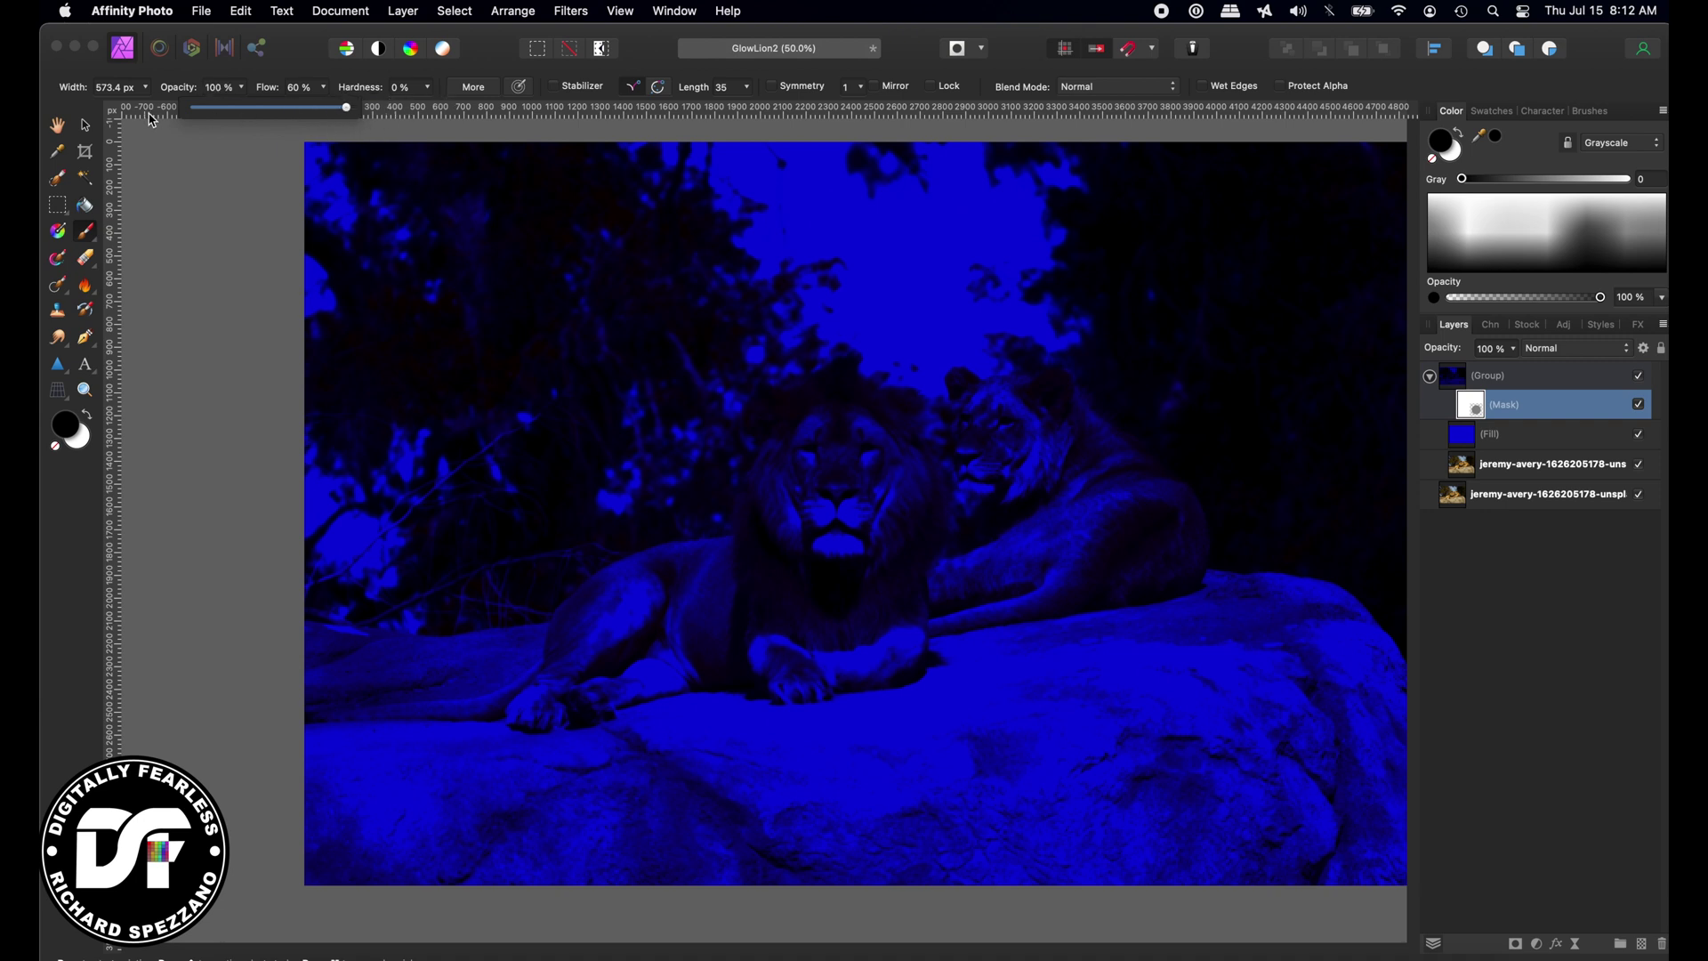
pyautogui.click(85, 127)
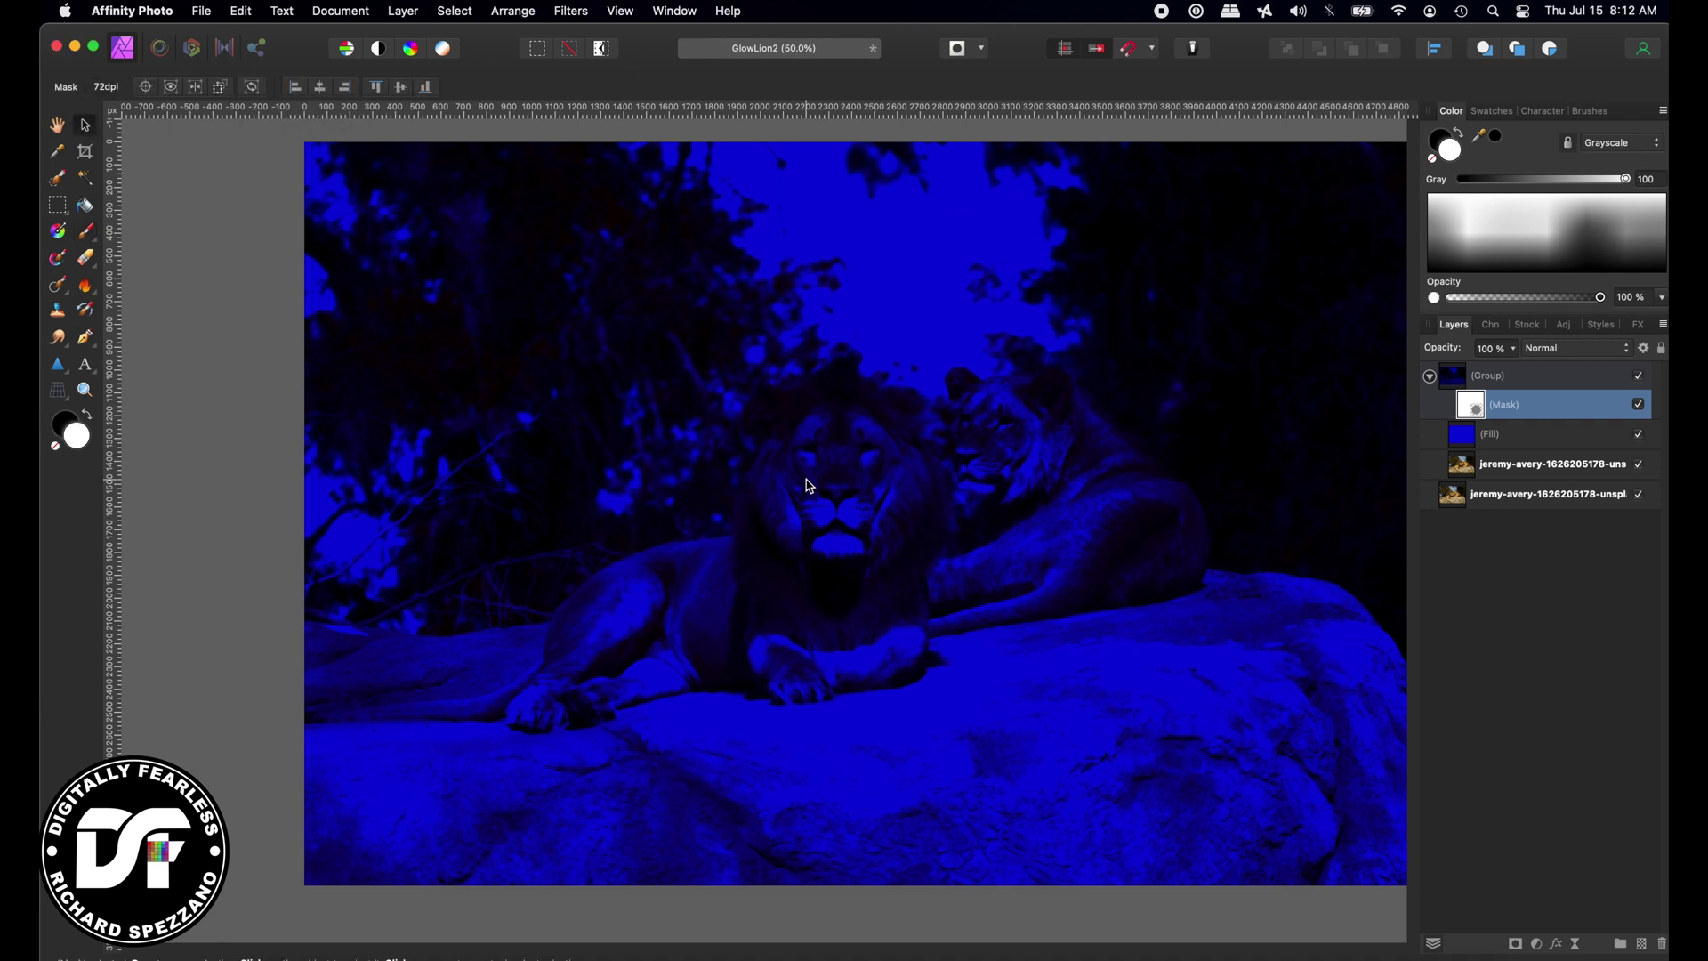
pyautogui.click(86, 232)
pyautogui.press('x')
pyautogui.moveTo(825, 411)
pyautogui.mouseDown()
pyautogui.moveTo(855, 432)
pyautogui.moveTo(808, 523)
pyautogui.moveTo(804, 461)
pyautogui.moveTo(757, 586)
pyautogui.moveTo(719, 570)
pyautogui.moveTo(779, 652)
pyautogui.moveTo(818, 624)
pyautogui.moveTo(823, 480)
pyautogui.moveTo(862, 521)
pyautogui.moveTo(838, 557)
pyautogui.moveTo(873, 474)
pyautogui.moveTo(875, 514)
pyautogui.moveTo(888, 484)
pyautogui.moveTo(832, 415)
pyautogui.moveTo(903, 440)
pyautogui.mouseUp()
# Zoom in and reveal the top of the lion's mane with a 133 px brush.
pyautogui.press('super+equal')
pyautogui.press('super+equal')
pyautogui.press('super+equal')
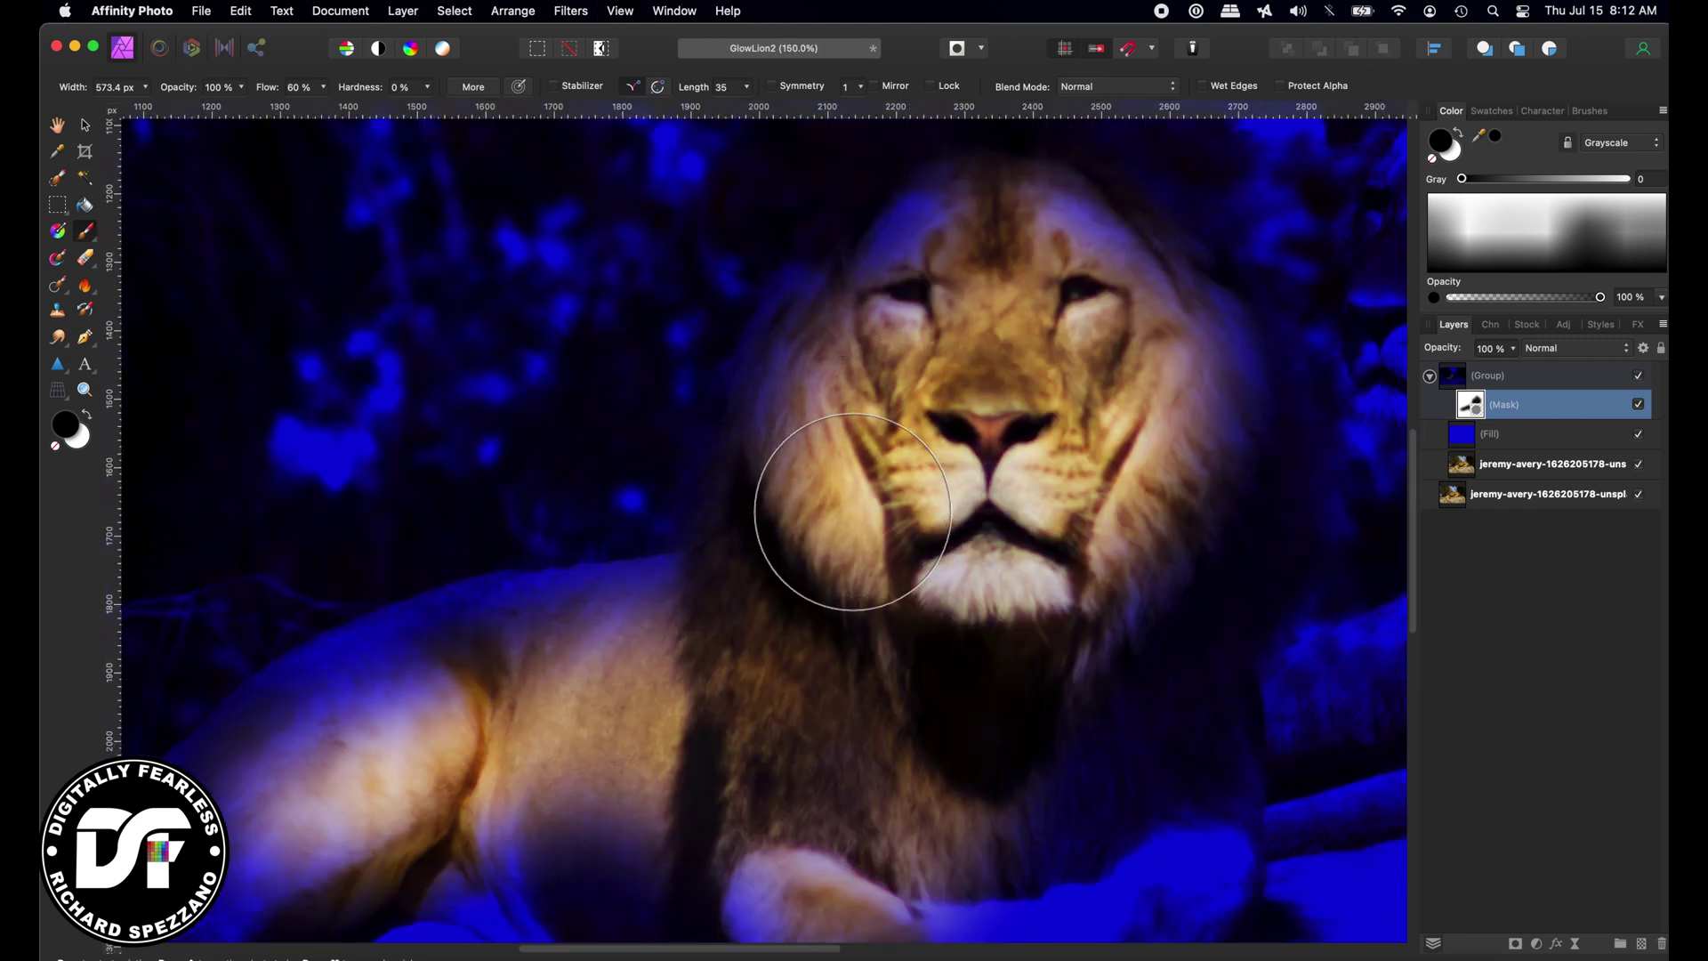
pyautogui.scroll(5, 839, 507)
pyautogui.press('[')
pyautogui.press('[')
pyautogui.press('[')
pyautogui.press('[')
pyautogui.press('[')
pyautogui.press('[')
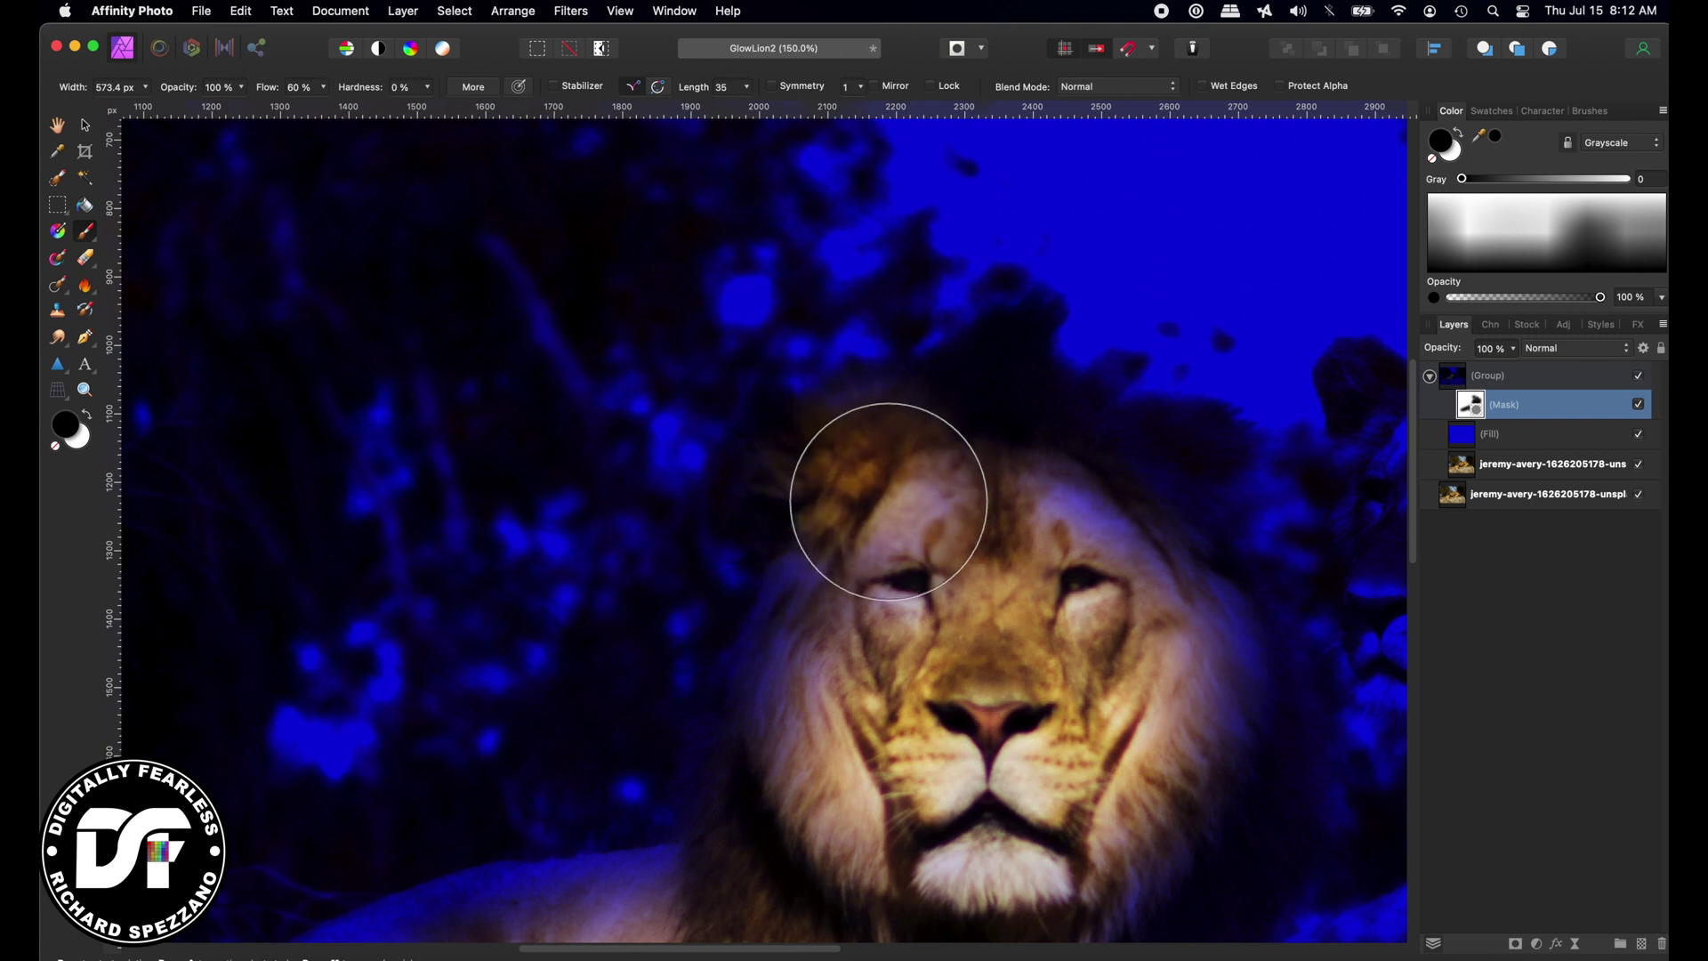
pyautogui.press('[')
pyautogui.press('[')
pyautogui.press('[')
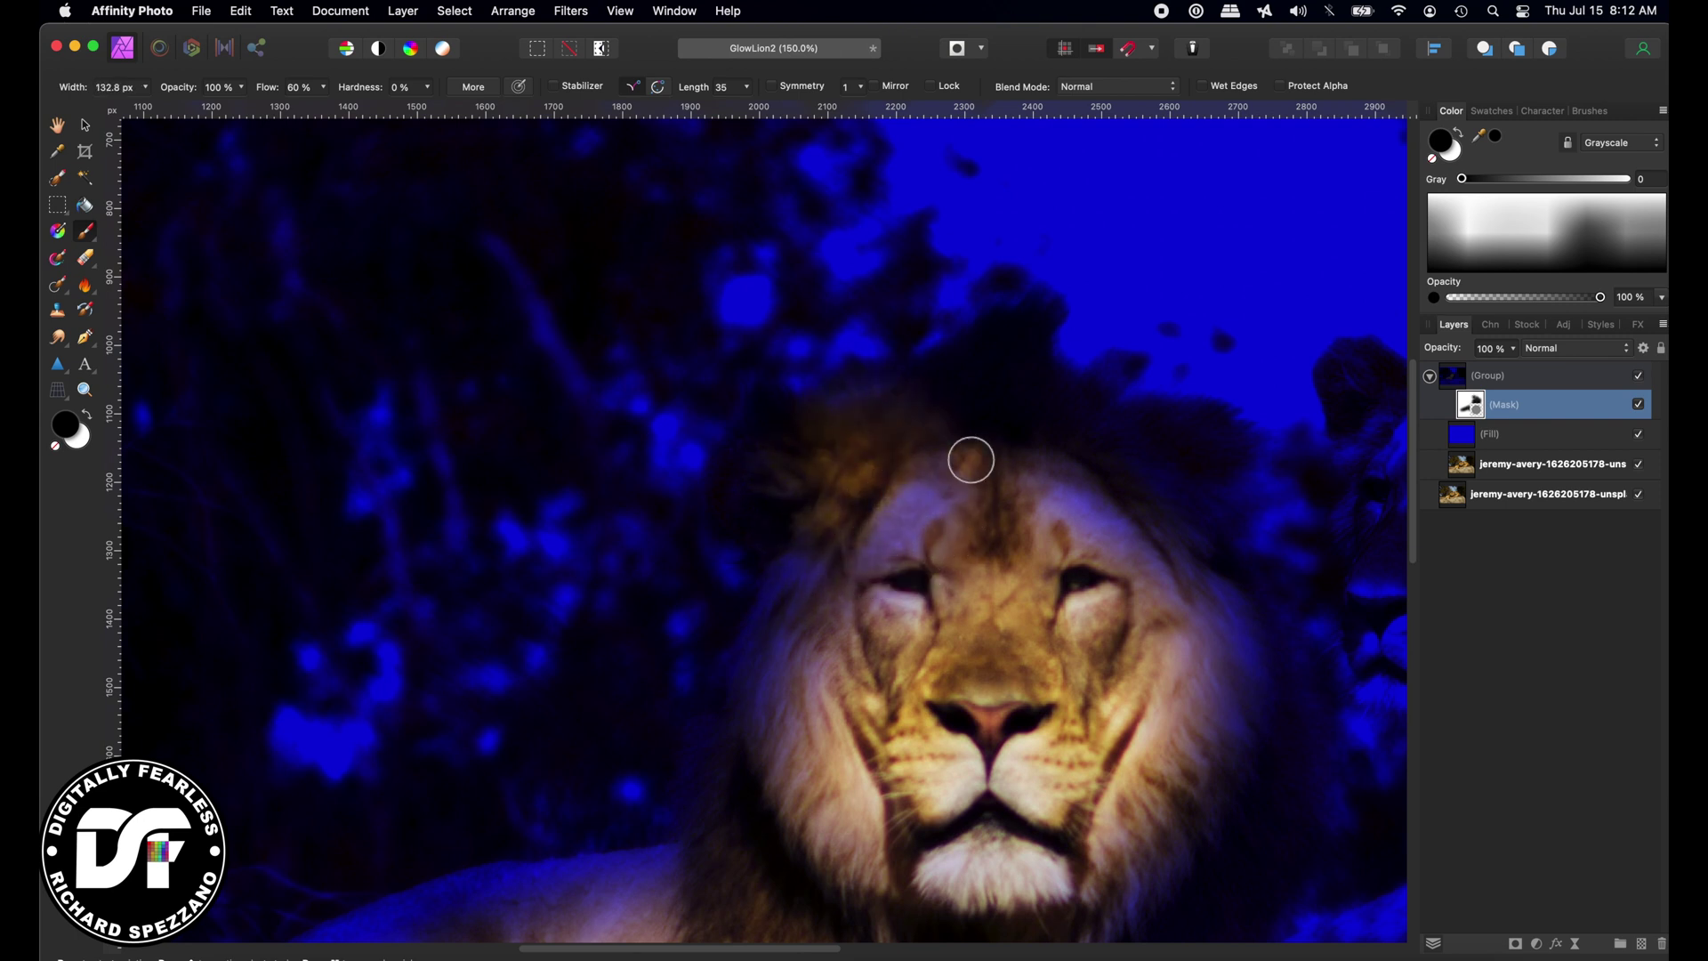
pyautogui.moveTo(1037, 435)
pyautogui.mouseDown()
pyautogui.moveTo(1139, 445)
pyautogui.moveTo(1073, 385)
pyautogui.moveTo(1010, 381)
pyautogui.moveTo(1033, 440)
pyautogui.moveTo(1020, 429)
pyautogui.moveTo(1035, 424)
pyautogui.moveTo(922, 423)
pyautogui.moveTo(1048, 406)
pyautogui.moveTo(974, 356)
pyautogui.moveTo(1002, 355)
pyautogui.moveTo(1168, 543)
pyautogui.moveTo(1140, 465)
pyautogui.moveTo(1165, 466)
pyautogui.moveTo(1175, 432)
pyautogui.moveTo(1165, 656)
pyautogui.moveTo(1179, 553)
pyautogui.moveTo(1213, 678)
pyautogui.moveTo(1208, 740)
pyautogui.moveTo(1189, 713)
pyautogui.moveTo(1185, 748)
pyautogui.moveTo(1218, 692)
pyautogui.moveTo(1217, 752)
pyautogui.moveTo(1242, 665)
pyautogui.moveTo(1235, 761)
pyautogui.moveTo(1278, 651)
pyautogui.moveTo(1242, 834)
pyautogui.moveTo(1195, 874)
pyautogui.moveTo(1184, 862)
pyautogui.moveTo(1187, 708)
pyautogui.moveTo(1094, 826)
pyautogui.moveTo(1019, 617)
pyautogui.moveTo(1203, 715)
pyautogui.moveTo(939, 649)
pyautogui.moveTo(999, 549)
pyautogui.moveTo(894, 636)
pyautogui.moveTo(816, 656)
pyautogui.mouseUp()
# With a 267 px brush, reveal the head's mane, chest, right front leg and left paw.
pyautogui.press(']')
pyautogui.press(']')
pyautogui.press(']')
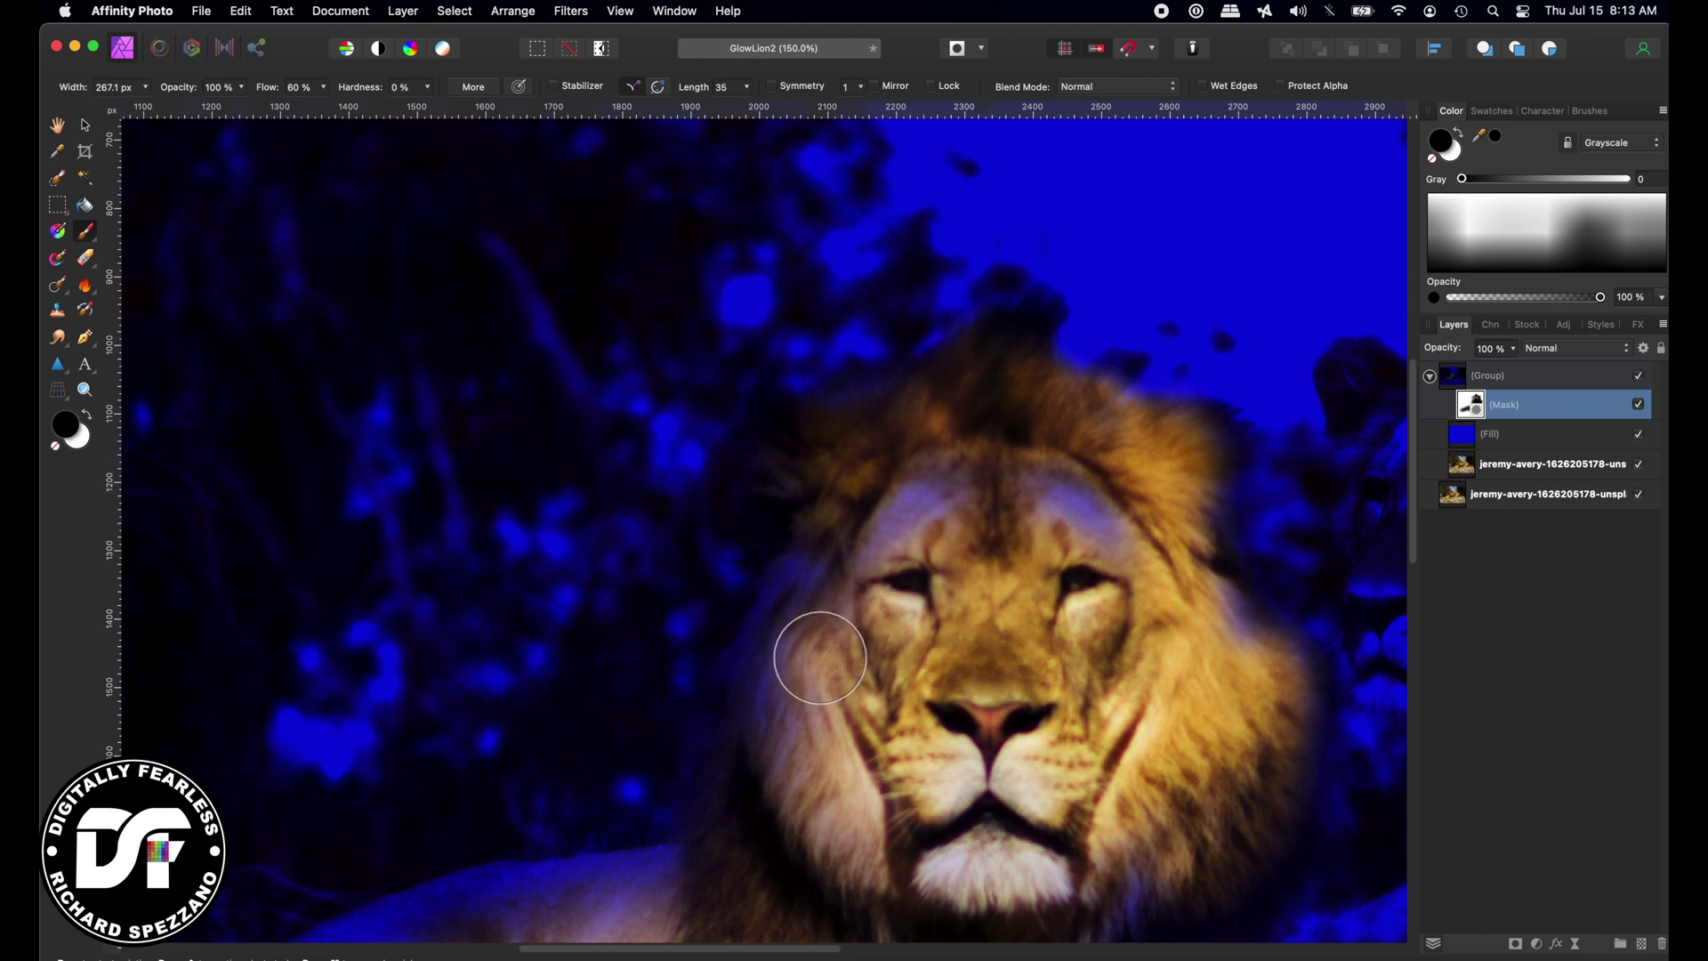
pyautogui.scroll(-3, 827, 650)
pyautogui.scroll(-5, 836, 641)
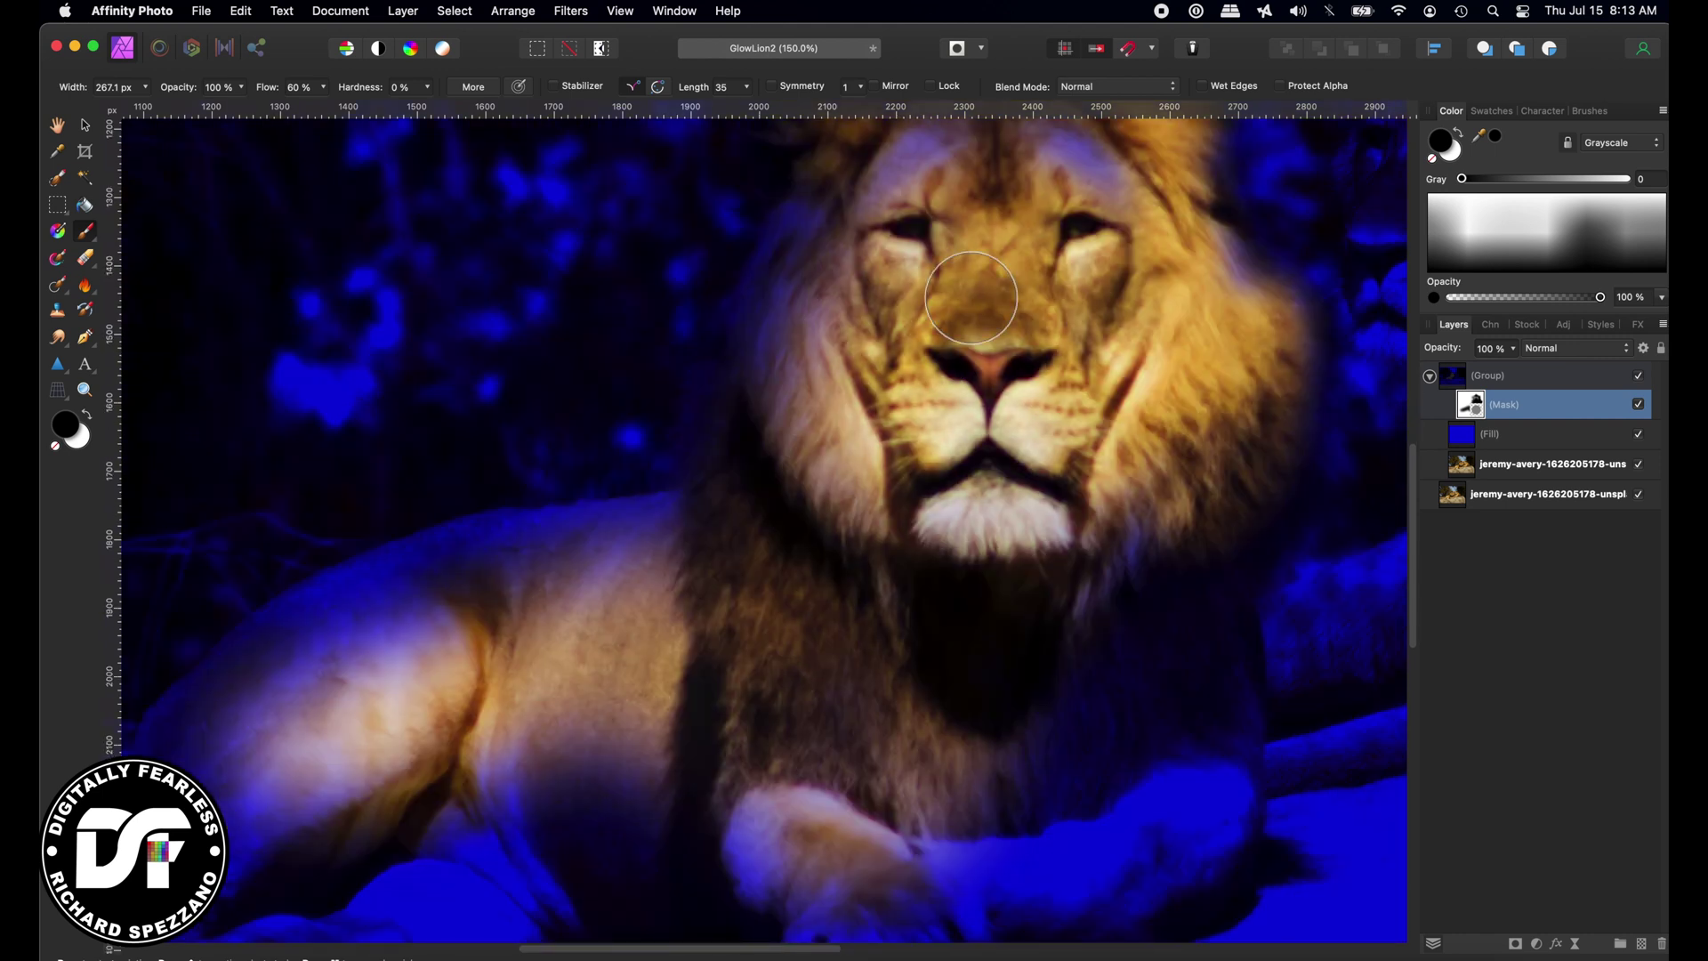
pyautogui.scroll(5, 988, 382)
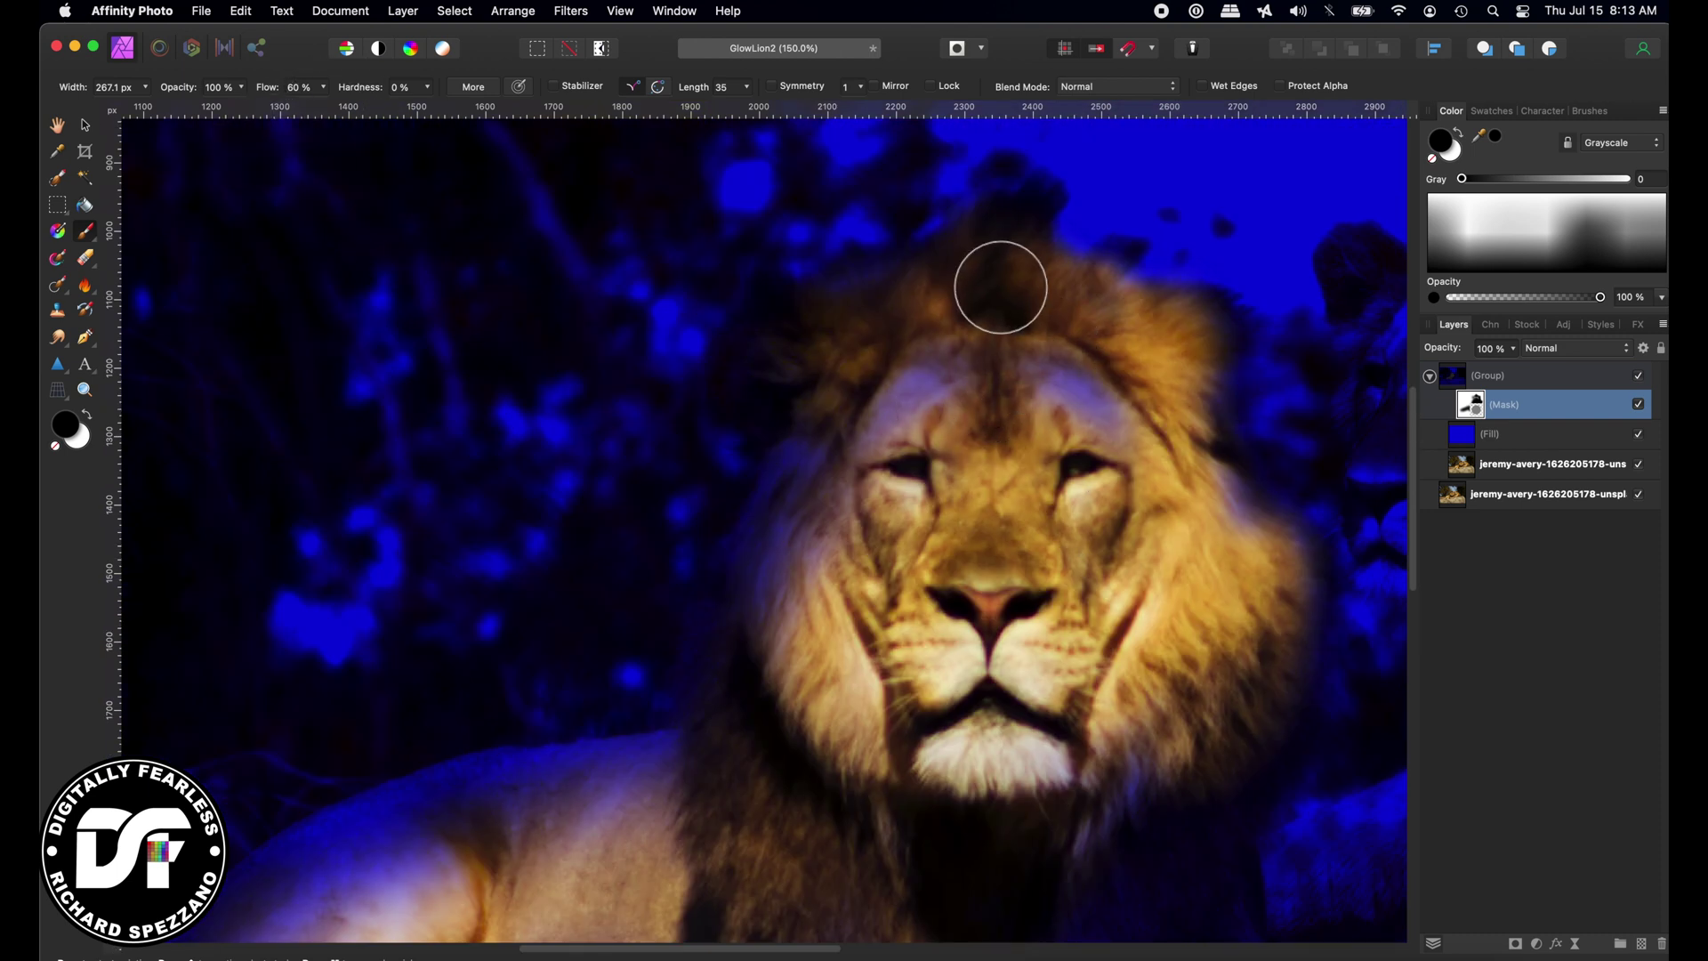
pyautogui.moveTo(999, 282)
pyautogui.mouseDown()
pyautogui.moveTo(854, 365)
pyautogui.moveTo(768, 495)
pyautogui.moveTo(740, 567)
pyautogui.moveTo(721, 832)
pyautogui.moveTo(733, 622)
pyautogui.moveTo(870, 301)
pyautogui.moveTo(806, 524)
pyautogui.moveTo(763, 899)
pyautogui.mouseUp()
pyautogui.scroll(-5, 763, 899)
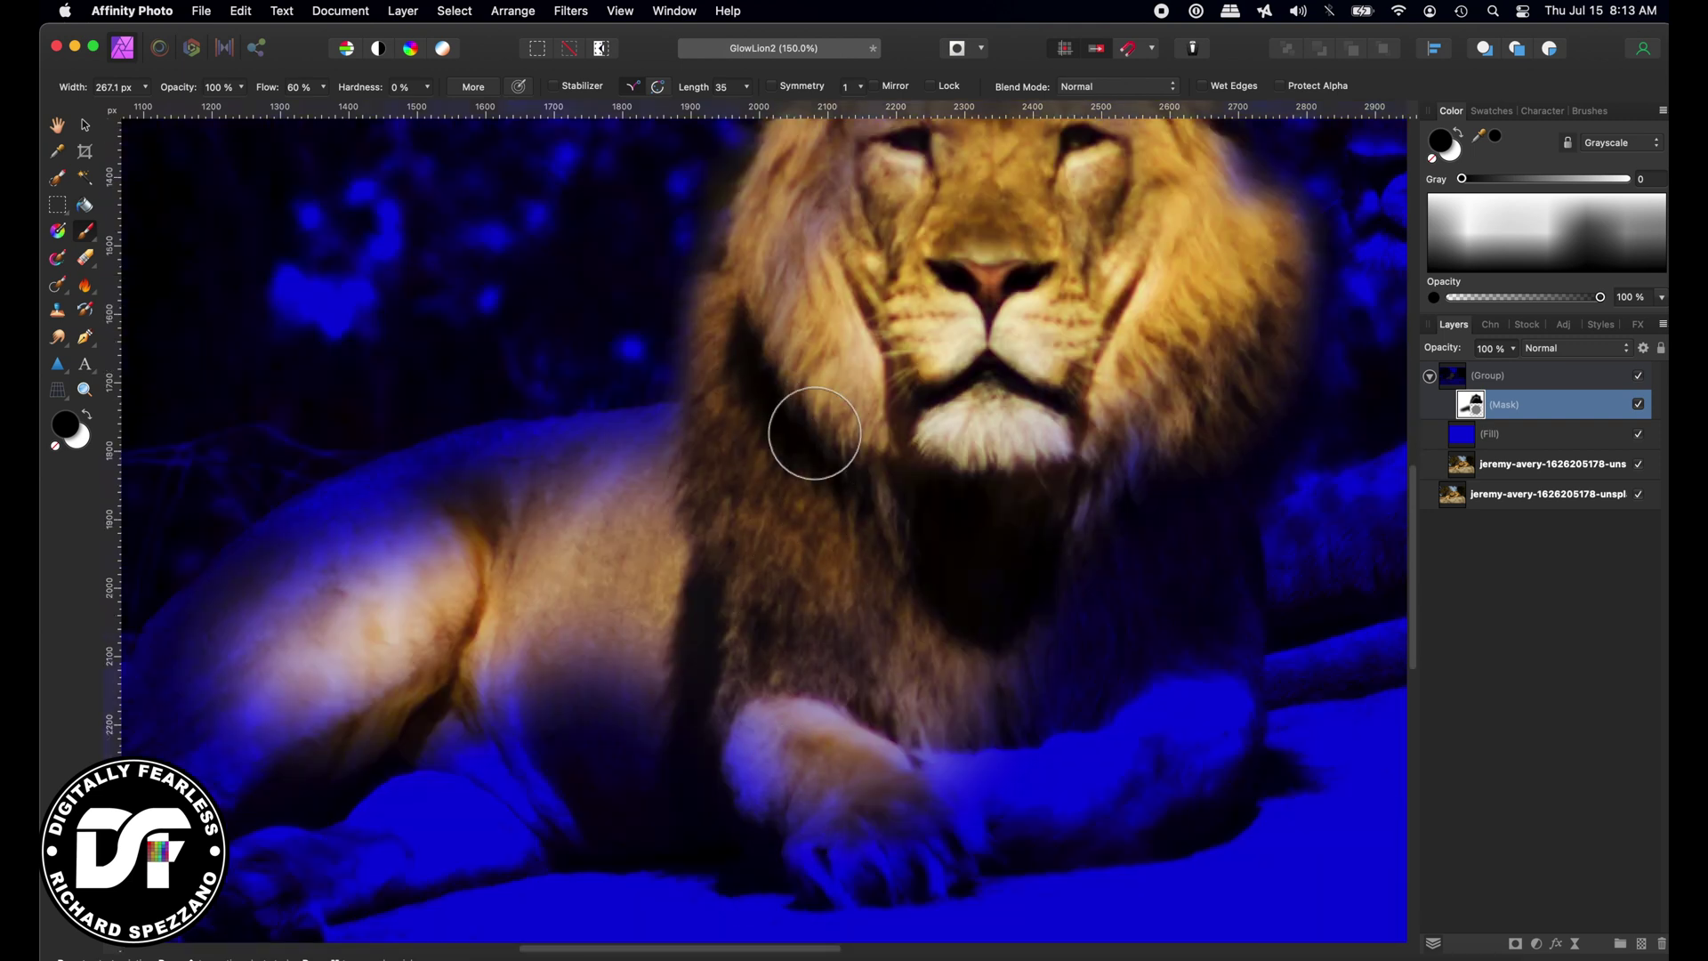
pyautogui.moveTo(972, 455)
pyautogui.mouseDown()
pyautogui.moveTo(922, 609)
pyautogui.moveTo(1060, 585)
pyautogui.moveTo(1238, 398)
pyautogui.moveTo(992, 471)
pyautogui.moveTo(1006, 604)
pyautogui.moveTo(1189, 364)
pyautogui.moveTo(1045, 602)
pyautogui.moveTo(1039, 643)
pyautogui.moveTo(1166, 604)
pyautogui.moveTo(1188, 660)
pyautogui.moveTo(1133, 751)
pyautogui.moveTo(925, 775)
pyautogui.moveTo(1047, 774)
pyautogui.moveTo(1126, 749)
pyautogui.moveTo(1226, 602)
pyautogui.moveTo(1210, 676)
pyautogui.moveTo(1153, 757)
pyautogui.moveTo(918, 799)
pyautogui.moveTo(928, 825)
pyautogui.moveTo(1032, 850)
pyautogui.moveTo(1179, 817)
pyautogui.moveTo(1251, 717)
pyautogui.mouseUp()
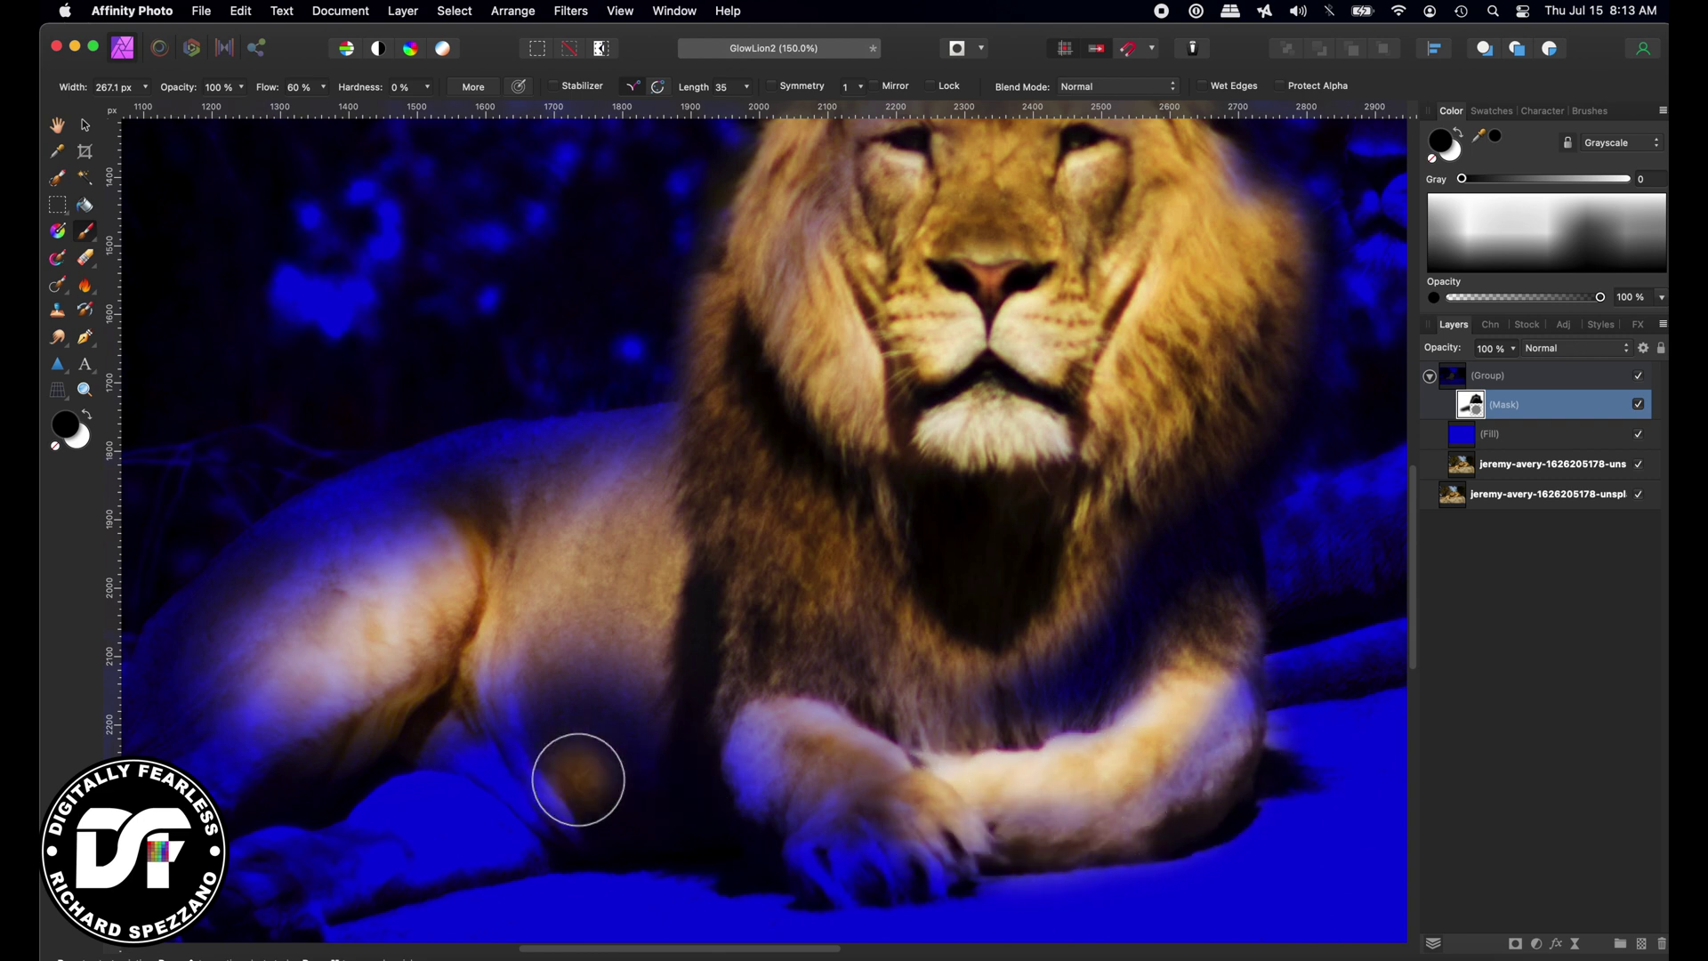
pyautogui.moveTo(575, 778)
pyautogui.mouseDown()
pyautogui.moveTo(636, 730)
pyautogui.moveTo(733, 734)
pyautogui.moveTo(901, 855)
pyautogui.moveTo(798, 736)
pyautogui.moveTo(827, 773)
pyautogui.moveTo(530, 734)
pyautogui.moveTo(722, 622)
pyautogui.moveTo(924, 772)
pyautogui.moveTo(1043, 772)
pyautogui.moveTo(1111, 742)
pyautogui.moveTo(1151, 687)
pyautogui.moveTo(819, 794)
pyautogui.moveTo(874, 737)
pyautogui.moveTo(1100, 686)
pyautogui.moveTo(1011, 660)
pyautogui.moveTo(1161, 606)
pyautogui.moveTo(1192, 476)
pyautogui.moveTo(1081, 594)
pyautogui.moveTo(791, 656)
pyautogui.moveTo(865, 234)
pyautogui.moveTo(870, 442)
pyautogui.moveTo(1173, 463)
pyautogui.moveTo(1148, 506)
pyautogui.moveTo(1205, 361)
pyautogui.moveTo(749, 279)
pyautogui.moveTo(771, 382)
pyautogui.moveTo(526, 498)
pyautogui.moveTo(602, 561)
pyautogui.moveTo(523, 582)
pyautogui.moveTo(603, 601)
pyautogui.moveTo(449, 637)
pyautogui.moveTo(536, 749)
pyautogui.moveTo(543, 804)
pyautogui.moveTo(667, 800)
pyautogui.moveTo(421, 803)
pyautogui.moveTo(511, 792)
pyautogui.moveTo(440, 804)
pyautogui.moveTo(475, 766)
pyautogui.moveTo(417, 527)
pyautogui.moveTo(846, 450)
pyautogui.mouseUp()
# Reveal golden fur on the shoulder, leg, the tail across the rock and around the paw.
pyautogui.scroll(-2, 450, 782)
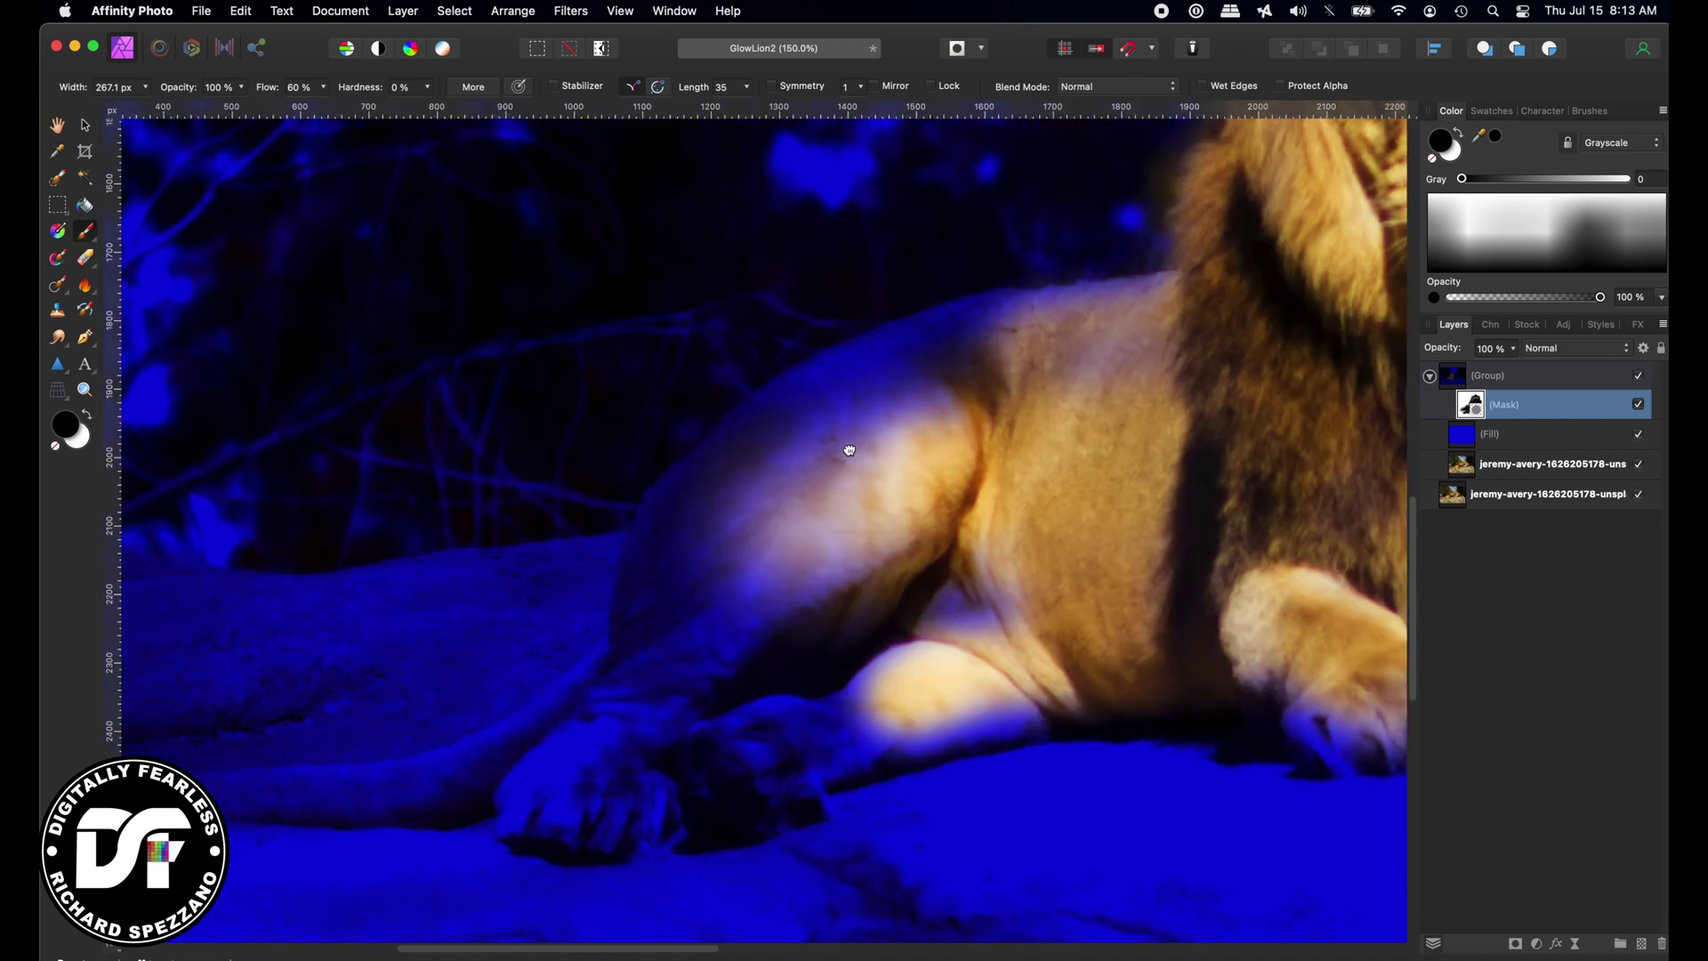
pyautogui.moveTo(983, 354)
pyautogui.mouseDown()
pyautogui.moveTo(822, 450)
pyautogui.moveTo(691, 587)
pyautogui.moveTo(821, 426)
pyautogui.moveTo(675, 585)
pyautogui.moveTo(644, 698)
pyautogui.moveTo(961, 458)
pyautogui.moveTo(657, 626)
pyautogui.moveTo(929, 565)
pyautogui.moveTo(1102, 562)
pyautogui.moveTo(1124, 539)
pyautogui.moveTo(1058, 561)
pyautogui.moveTo(1170, 487)
pyautogui.moveTo(1082, 464)
pyautogui.moveTo(685, 682)
pyautogui.moveTo(672, 730)
pyautogui.moveTo(875, 702)
pyautogui.moveTo(734, 754)
pyautogui.moveTo(886, 686)
pyautogui.moveTo(633, 533)
pyautogui.moveTo(746, 663)
pyautogui.moveTo(548, 809)
pyautogui.moveTo(626, 792)
pyautogui.moveTo(549, 792)
pyautogui.moveTo(726, 755)
pyautogui.moveTo(972, 664)
pyautogui.moveTo(961, 696)
pyautogui.moveTo(1093, 616)
pyautogui.moveTo(1089, 452)
pyautogui.moveTo(980, 415)
pyautogui.moveTo(888, 430)
pyautogui.moveTo(841, 411)
pyautogui.moveTo(957, 372)
pyautogui.moveTo(942, 362)
pyautogui.moveTo(861, 415)
pyautogui.moveTo(659, 485)
pyautogui.moveTo(643, 598)
pyautogui.moveTo(493, 694)
pyautogui.moveTo(551, 716)
pyautogui.moveTo(576, 697)
pyautogui.moveTo(632, 409)
pyautogui.moveTo(794, 408)
pyautogui.moveTo(737, 489)
pyautogui.mouseUp()
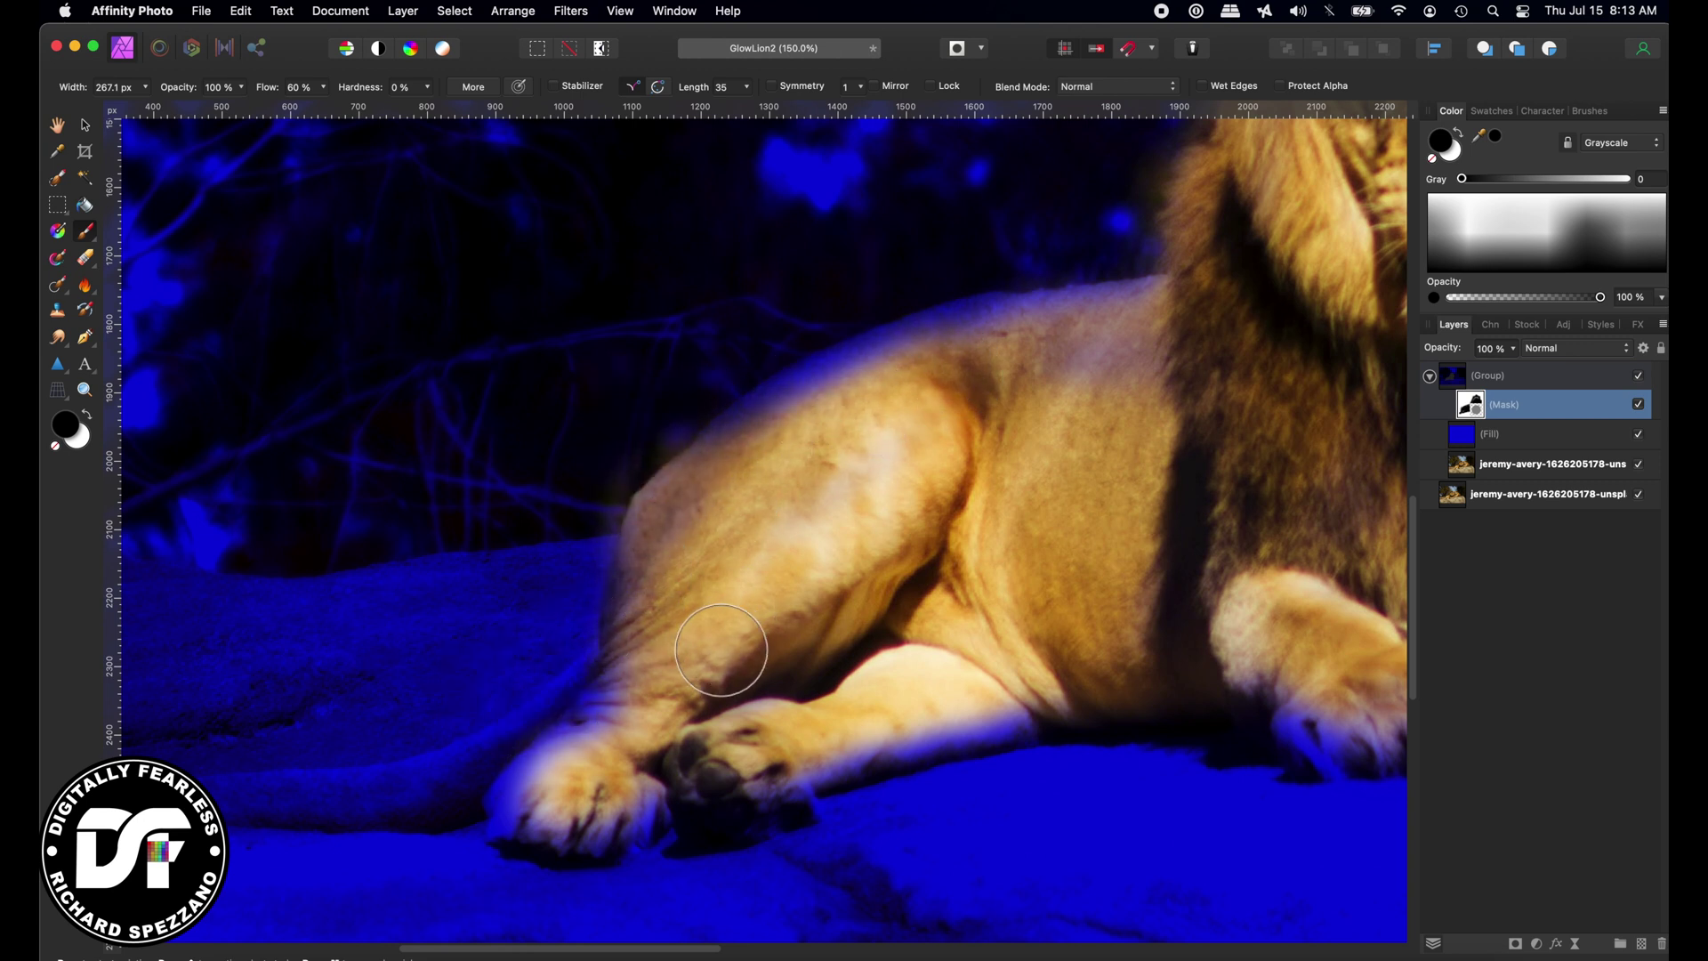
pyautogui.moveTo(724, 609); pyautogui.dragTo(1241, 310)
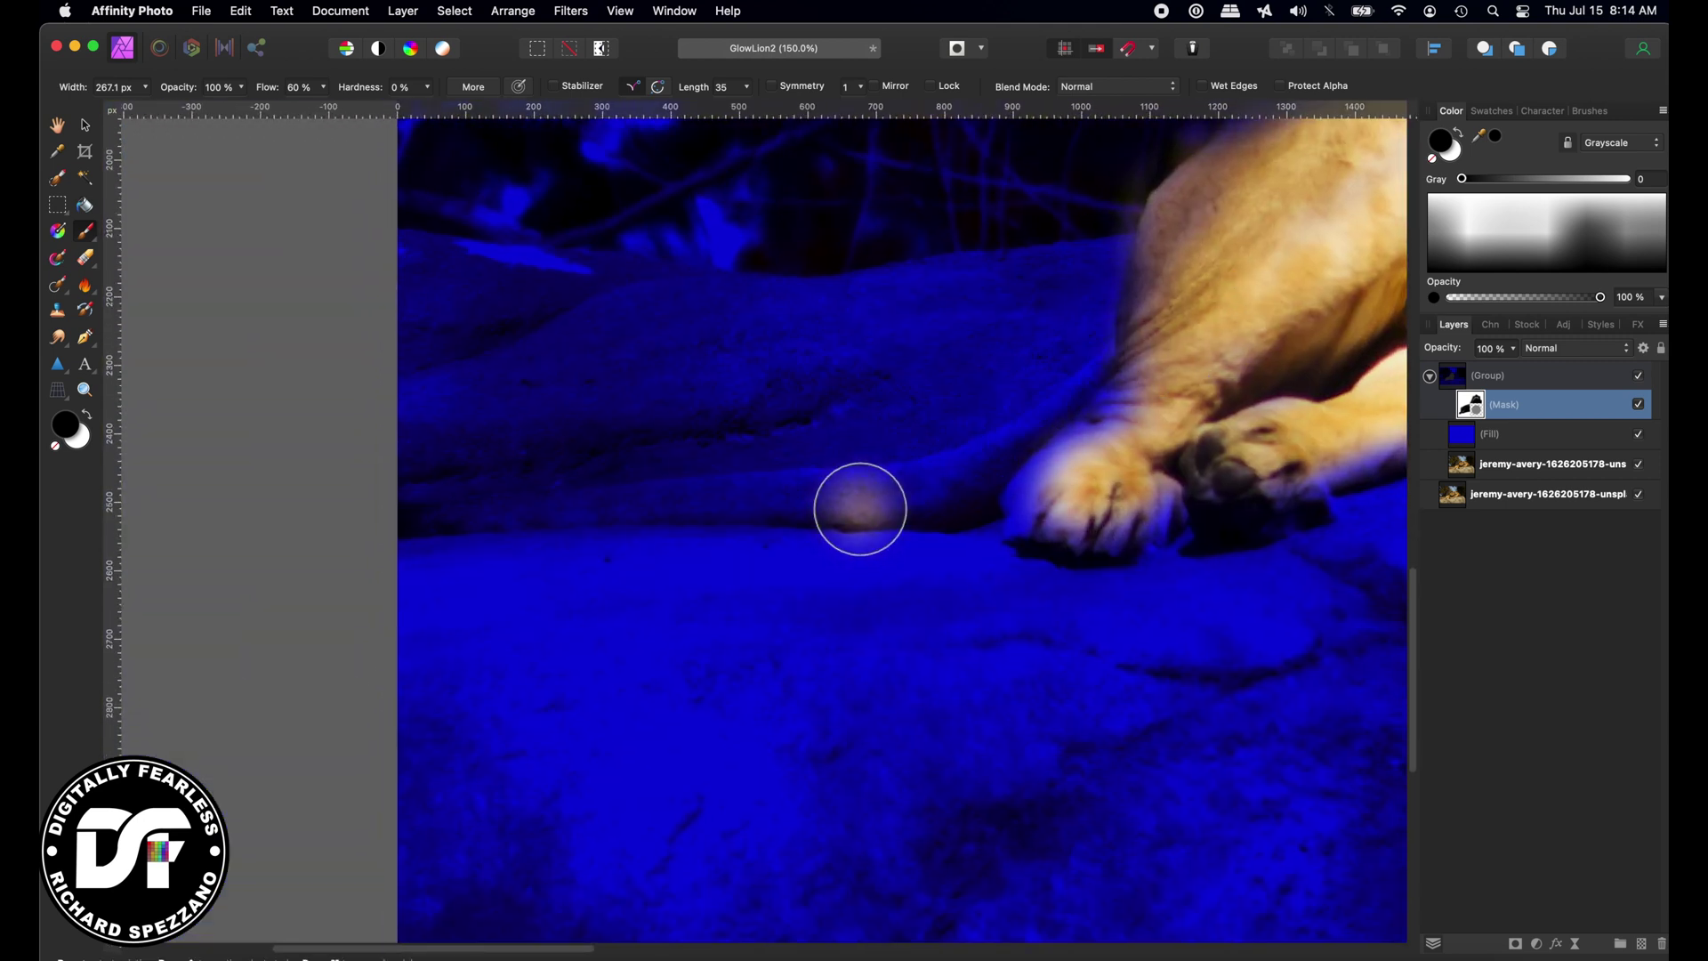
pyautogui.press('[')
pyautogui.press('[')
pyautogui.press('[')
pyautogui.press('[')
pyautogui.press('[')
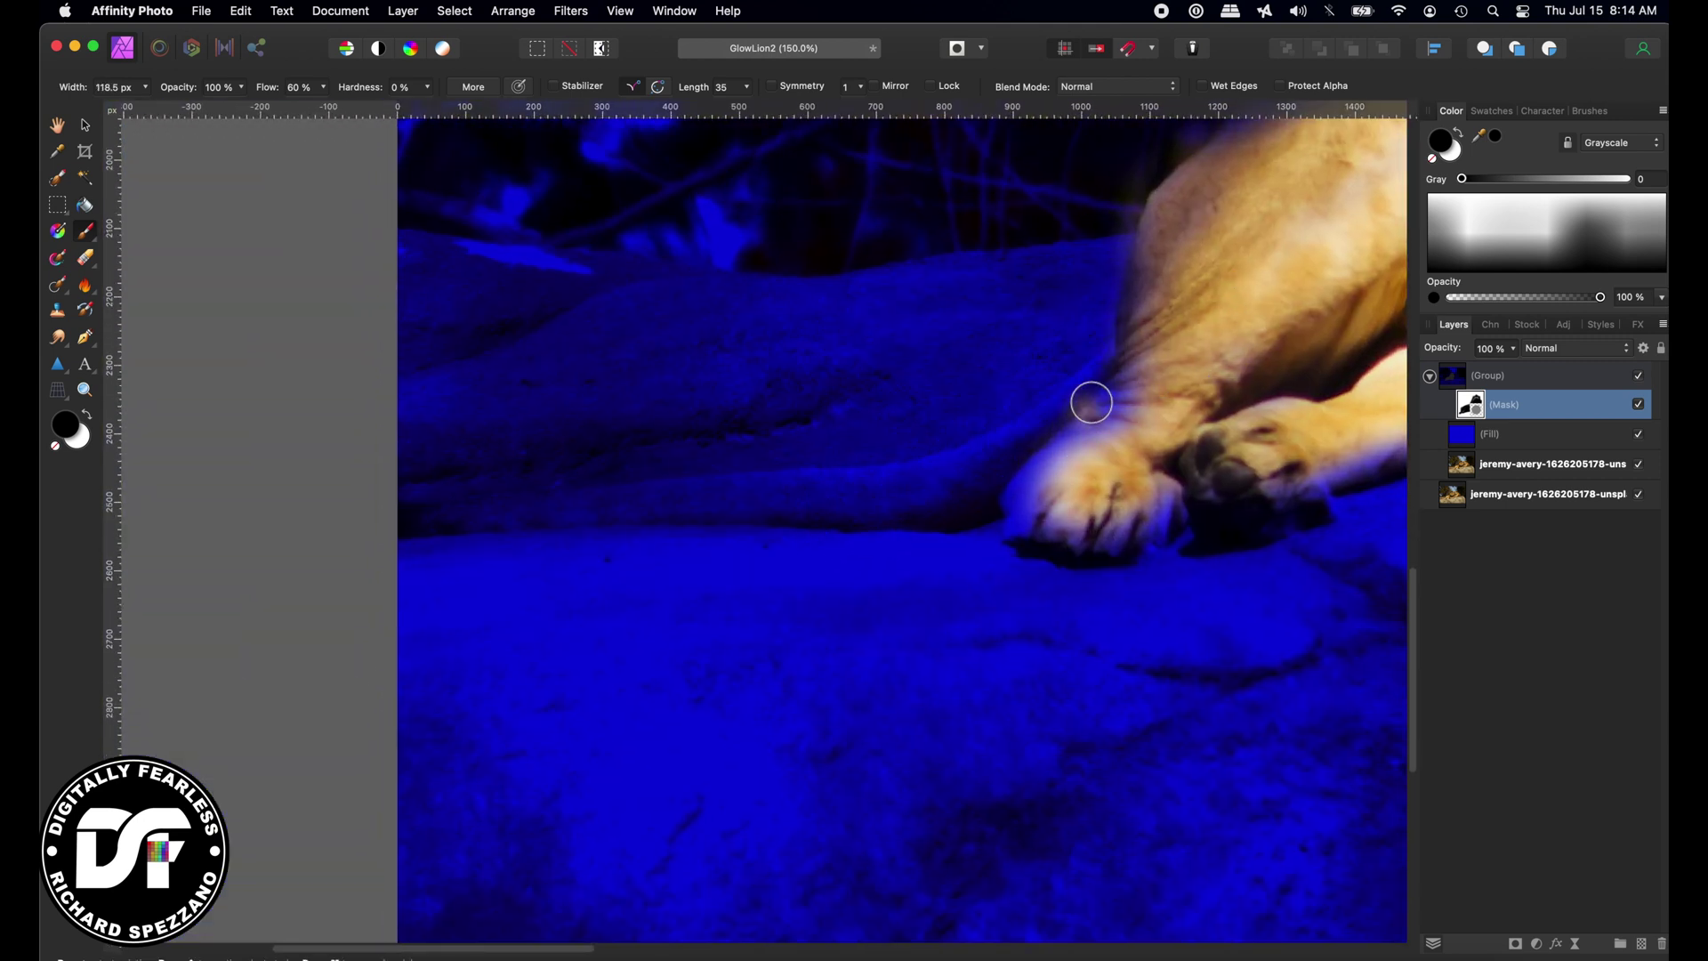
pyautogui.moveTo(1043, 434)
pyautogui.mouseDown()
pyautogui.moveTo(921, 498)
pyautogui.moveTo(958, 479)
pyautogui.moveTo(411, 528)
pyautogui.moveTo(872, 483)
pyautogui.moveTo(1066, 426)
pyautogui.moveTo(1120, 363)
pyautogui.moveTo(1133, 374)
pyautogui.moveTo(1013, 486)
pyautogui.moveTo(894, 504)
pyautogui.mouseUp()
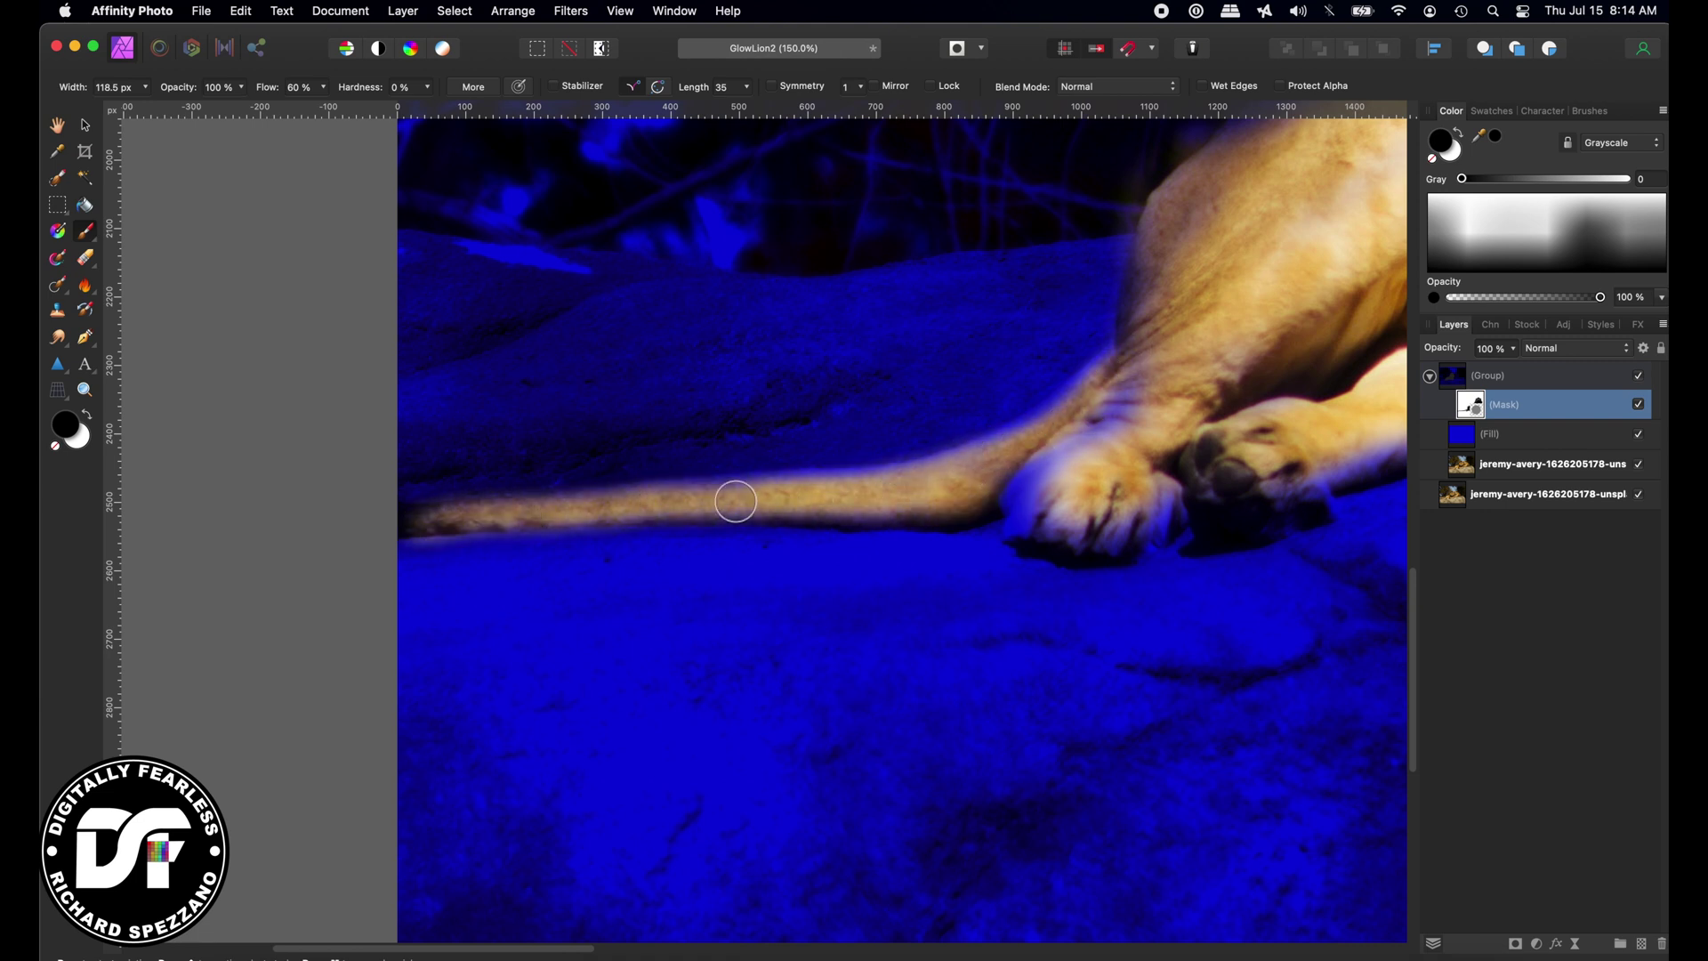
pyautogui.moveTo(736, 502)
pyautogui.mouseDown()
pyautogui.moveTo(466, 512)
pyautogui.moveTo(414, 532)
pyautogui.moveTo(748, 495)
pyautogui.moveTo(901, 505)
pyautogui.moveTo(1192, 370)
pyautogui.mouseUp()
pyautogui.moveTo(1041, 519)
pyautogui.mouseDown()
pyautogui.moveTo(1031, 481)
pyautogui.moveTo(1029, 505)
pyautogui.moveTo(1086, 450)
pyautogui.moveTo(1008, 488)
pyautogui.moveTo(1024, 520)
pyautogui.moveTo(1158, 509)
pyautogui.mouseUp()
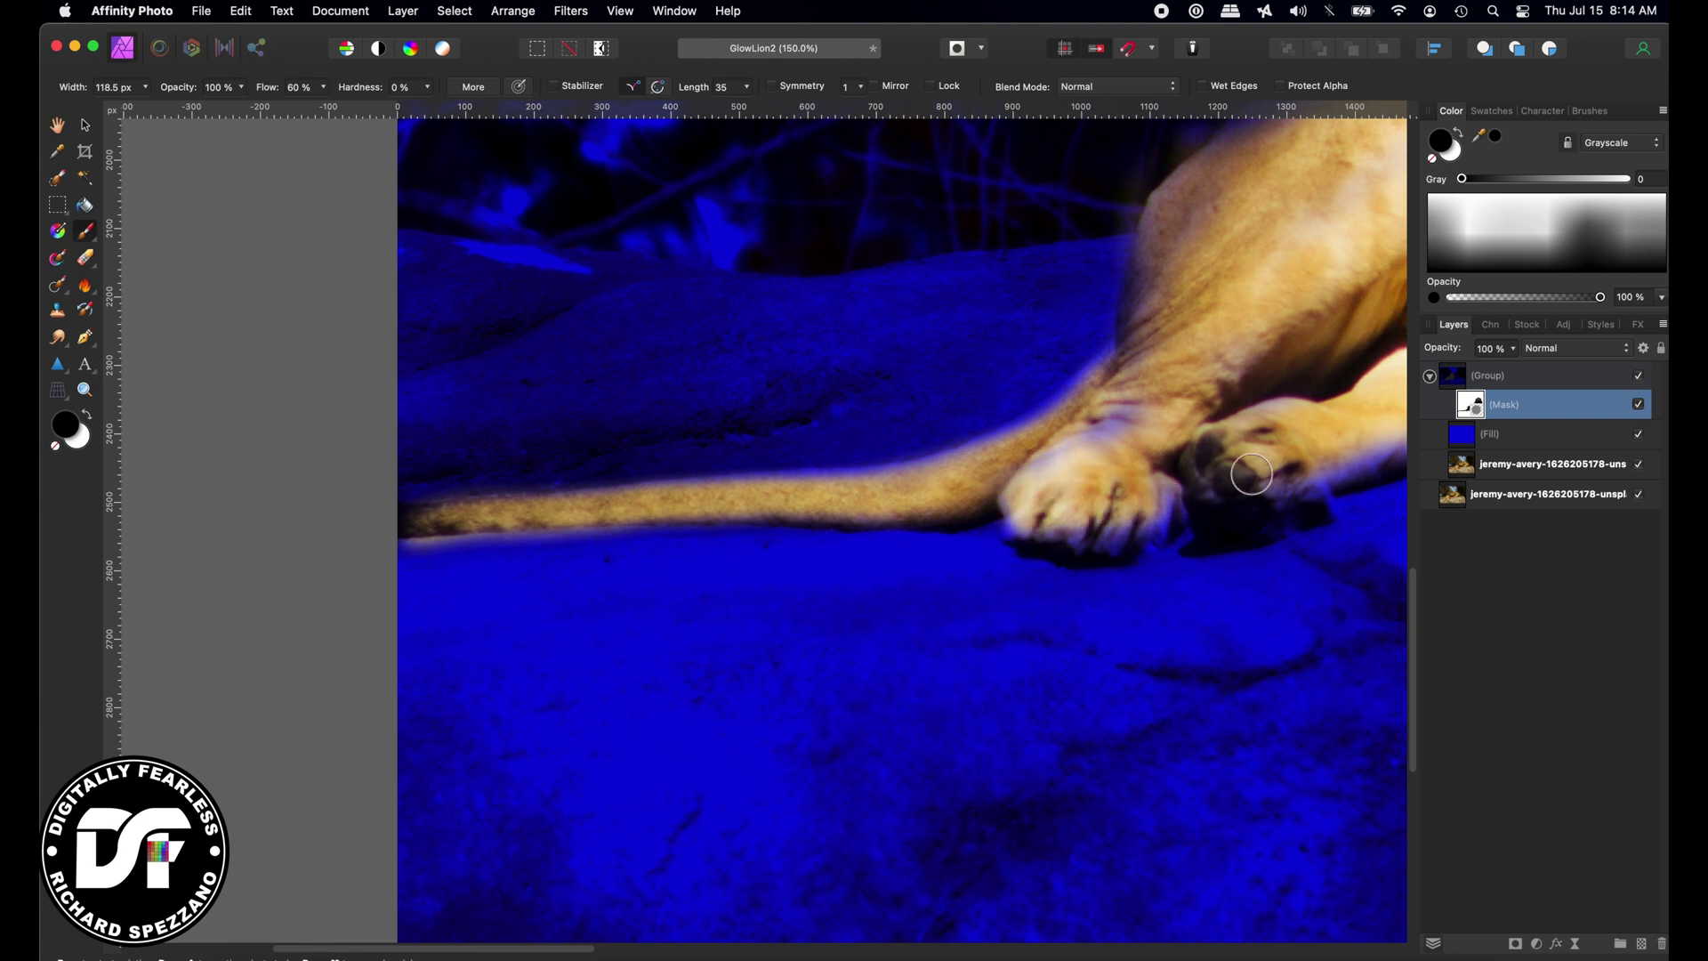
pyautogui.moveTo(1251, 451)
pyautogui.mouseDown()
pyautogui.moveTo(737, 518)
pyautogui.moveTo(612, 596)
pyautogui.moveTo(648, 621)
pyautogui.moveTo(774, 602)
pyautogui.moveTo(979, 530)
pyautogui.moveTo(1029, 492)
pyautogui.mouseUp()
# Reveal the back edge, front paw toes, forearm and mane's right edge, then zoom to 100%.
pyautogui.scroll(3, 700, 265)
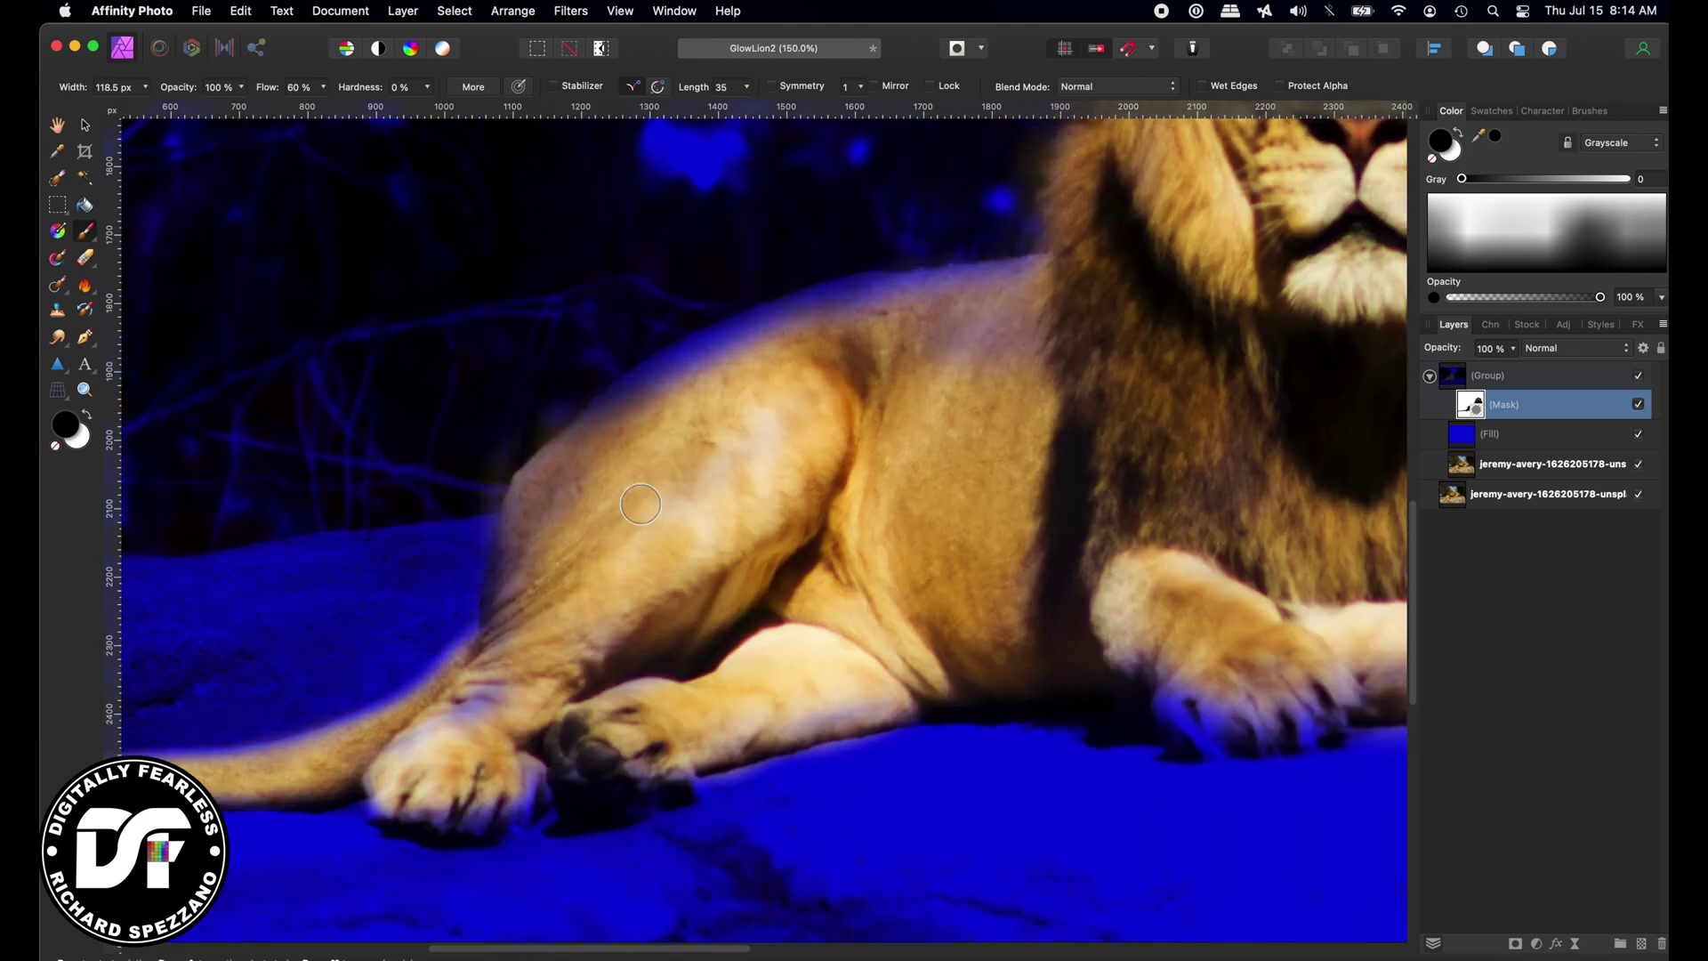
pyautogui.moveTo(622, 429)
pyautogui.mouseDown()
pyautogui.moveTo(788, 321)
pyautogui.moveTo(991, 297)
pyautogui.moveTo(1010, 278)
pyautogui.moveTo(689, 357)
pyautogui.moveTo(652, 390)
pyautogui.moveTo(969, 330)
pyautogui.mouseUp()
pyautogui.moveTo(1020, 280)
pyautogui.mouseDown()
pyautogui.moveTo(798, 316)
pyautogui.moveTo(636, 387)
pyautogui.moveTo(533, 474)
pyautogui.mouseUp()
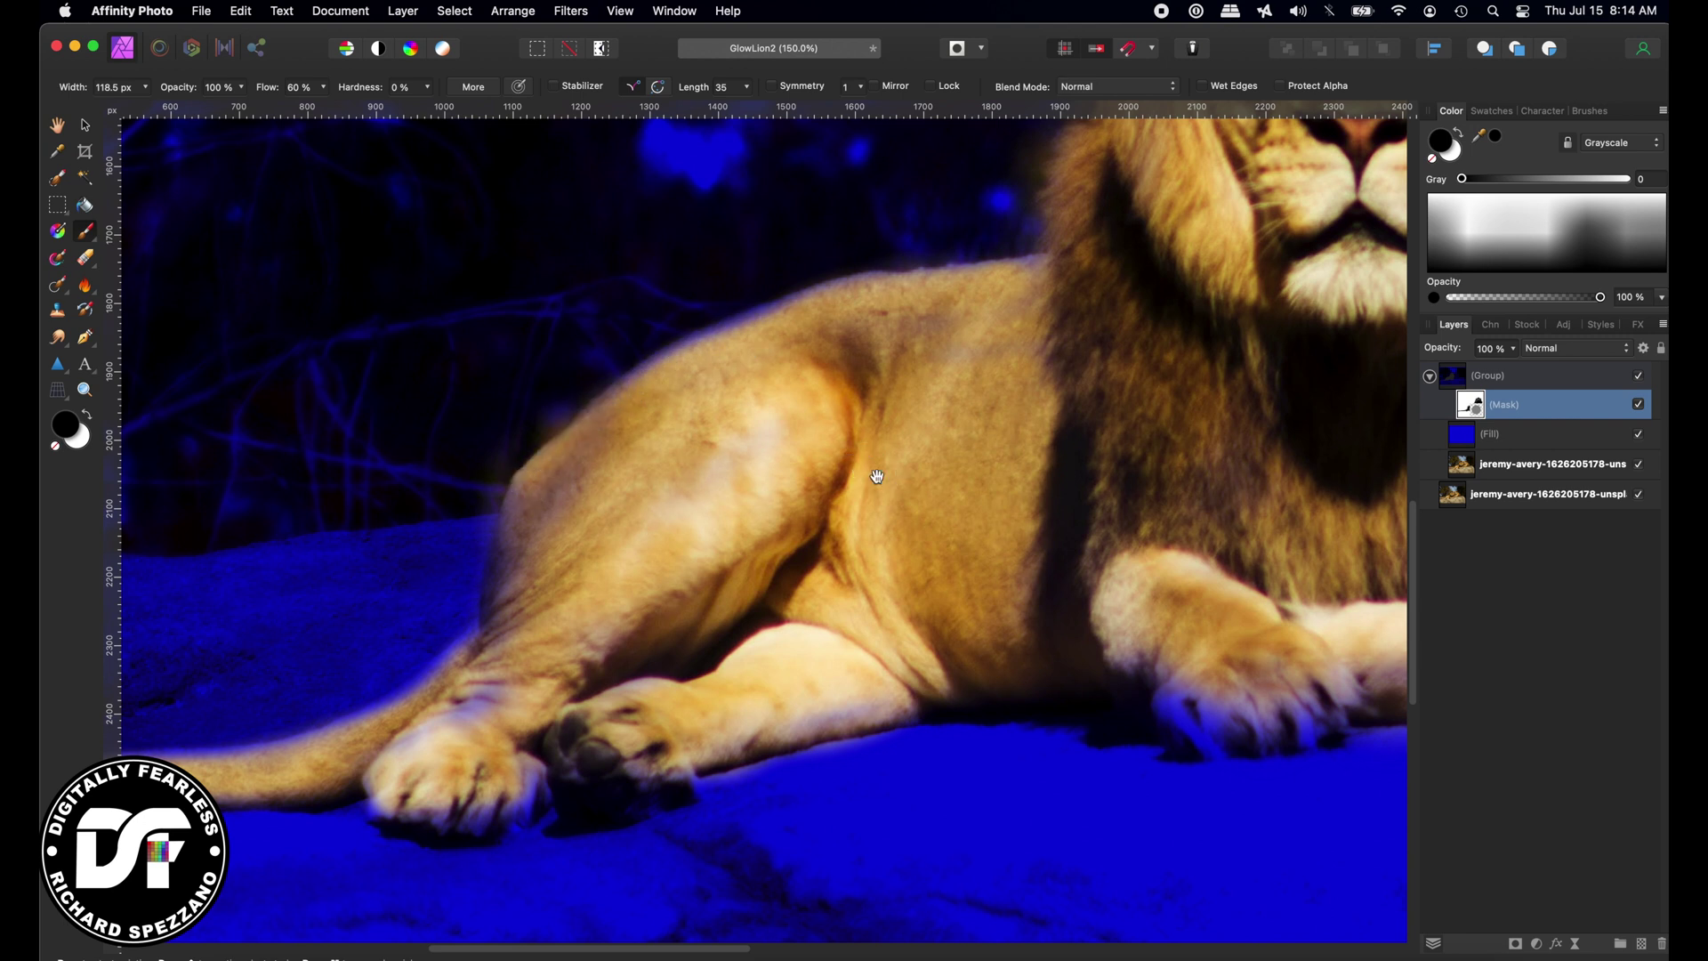
pyautogui.moveTo(877, 477)
pyautogui.mouseDown()
pyautogui.moveTo(624, 528)
pyautogui.moveTo(145, 562)
pyautogui.mouseUp()
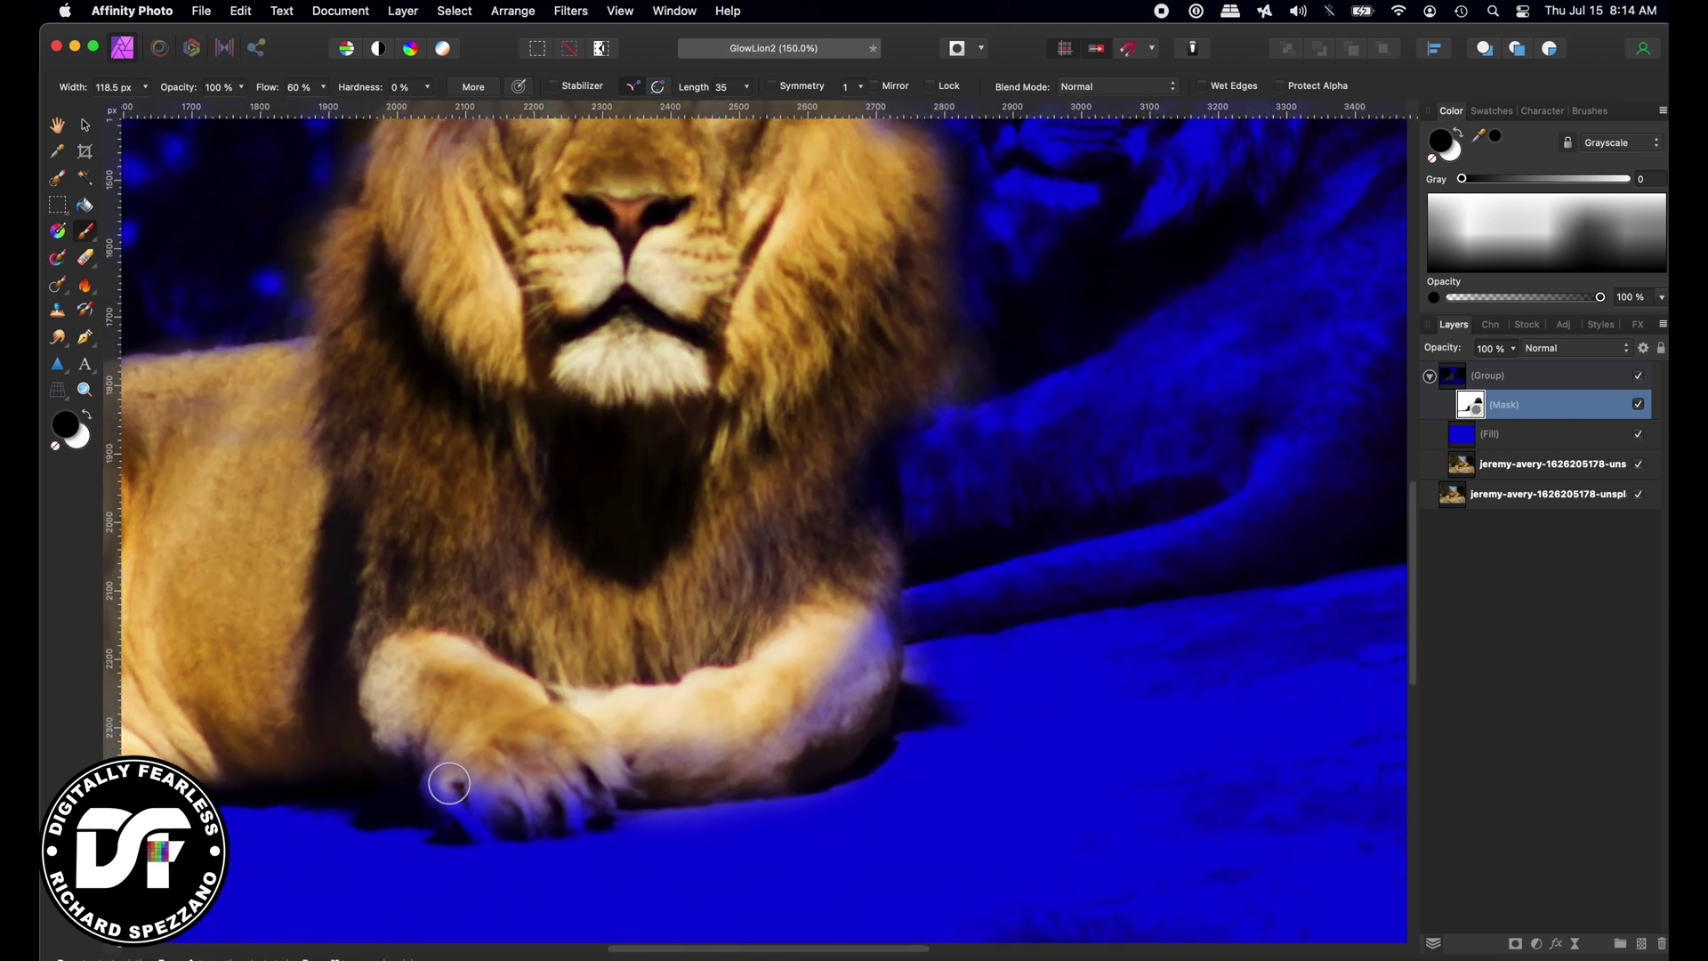
pyautogui.moveTo(492, 808); pyautogui.dragTo(588, 787)
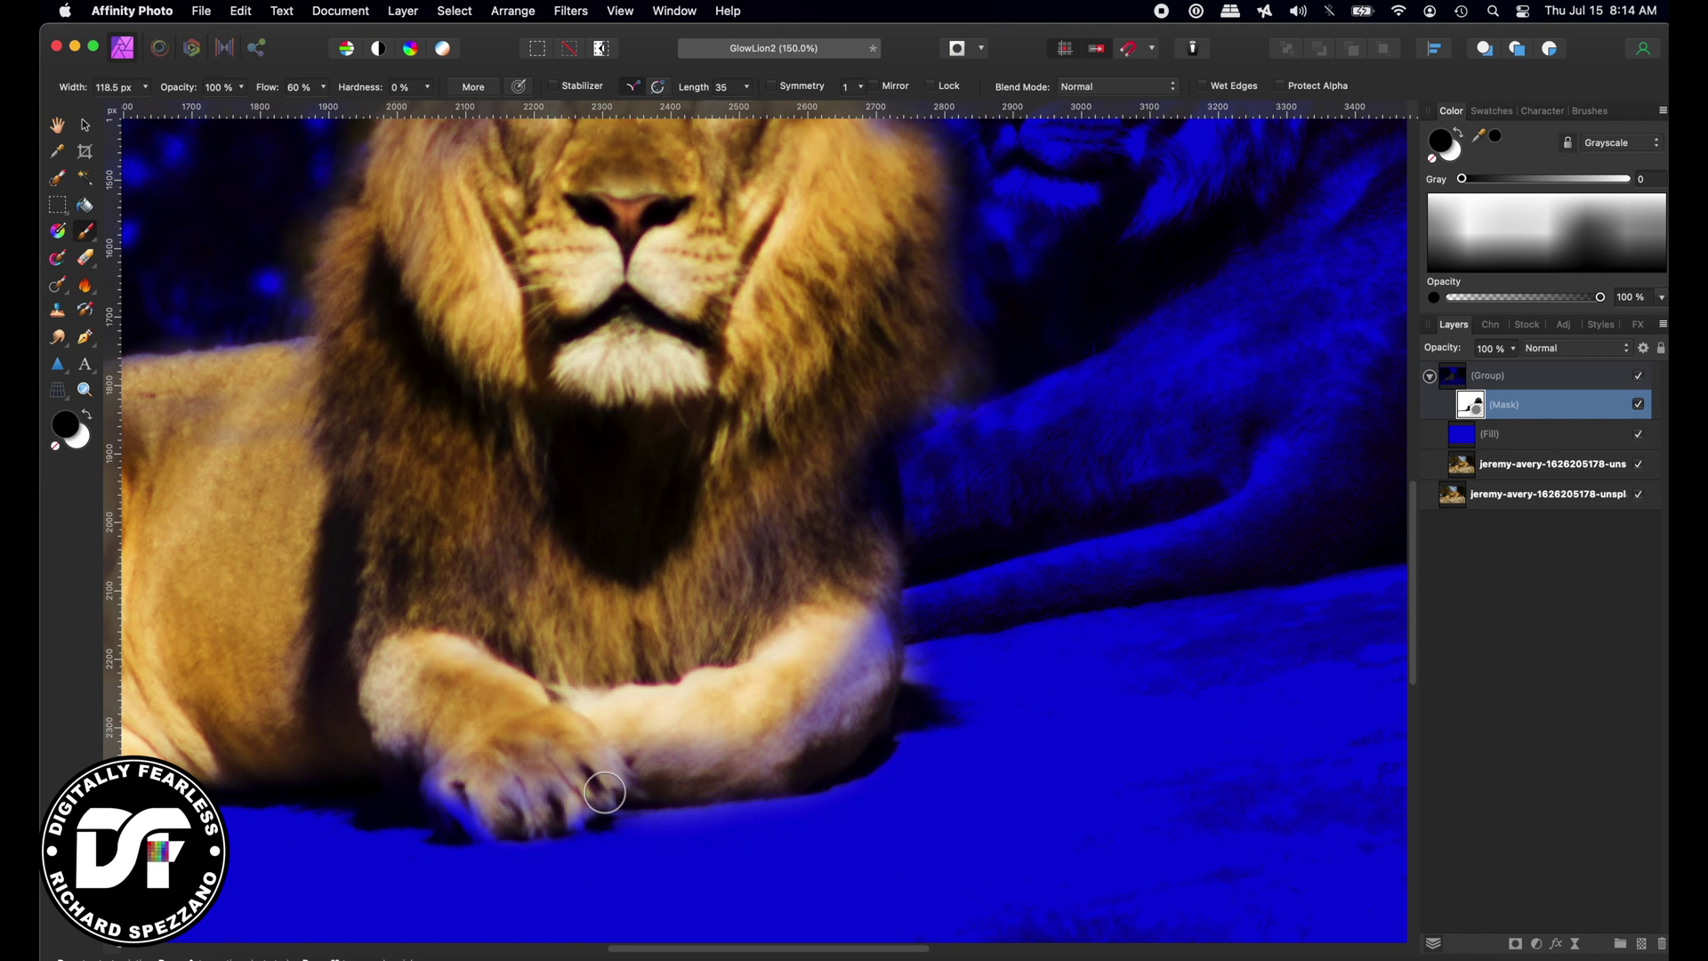
pyautogui.moveTo(826, 679)
pyautogui.mouseDown()
pyautogui.moveTo(875, 651)
pyautogui.moveTo(774, 749)
pyautogui.moveTo(819, 725)
pyautogui.moveTo(863, 639)
pyautogui.moveTo(854, 708)
pyautogui.moveTo(826, 734)
pyautogui.moveTo(493, 769)
pyautogui.mouseUp()
pyautogui.press(']')
pyautogui.press(']')
pyautogui.scroll(5, 493, 769)
pyautogui.moveTo(795, 620)
pyautogui.mouseDown()
pyautogui.moveTo(854, 542)
pyautogui.moveTo(897, 620)
pyautogui.moveTo(822, 416)
pyautogui.moveTo(678, 390)
pyautogui.moveTo(633, 363)
pyautogui.moveTo(504, 394)
pyautogui.moveTo(436, 530)
pyautogui.moveTo(407, 632)
pyautogui.mouseUp()
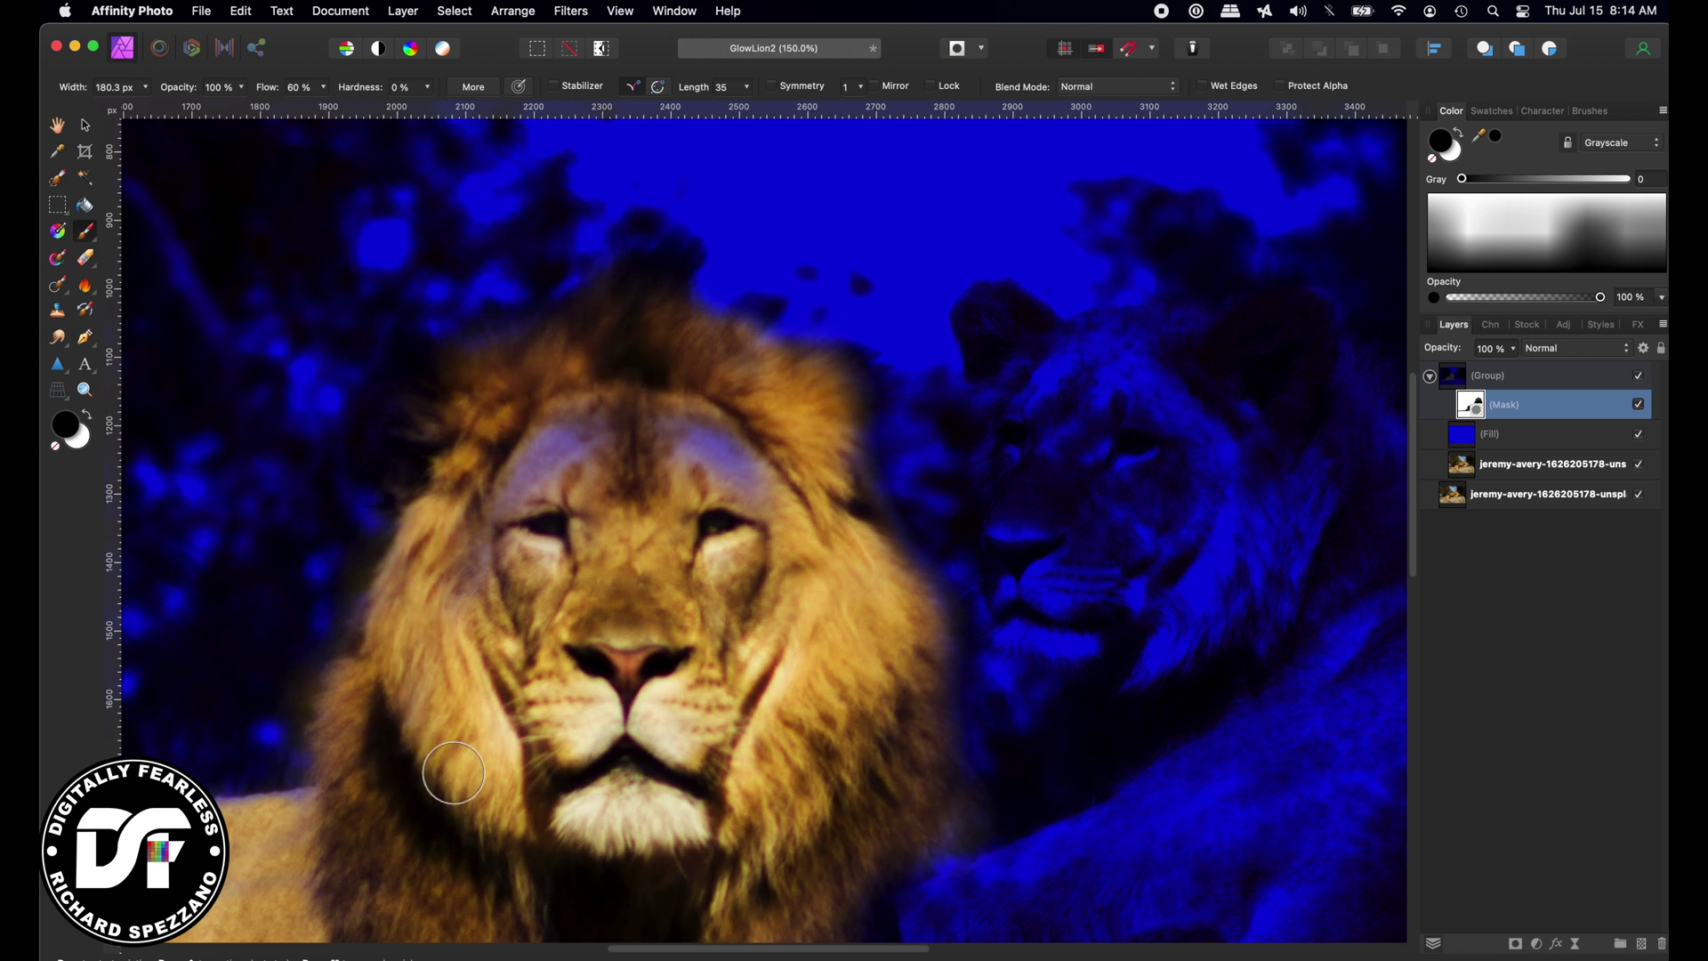
pyautogui.scroll(-6, 591, 809)
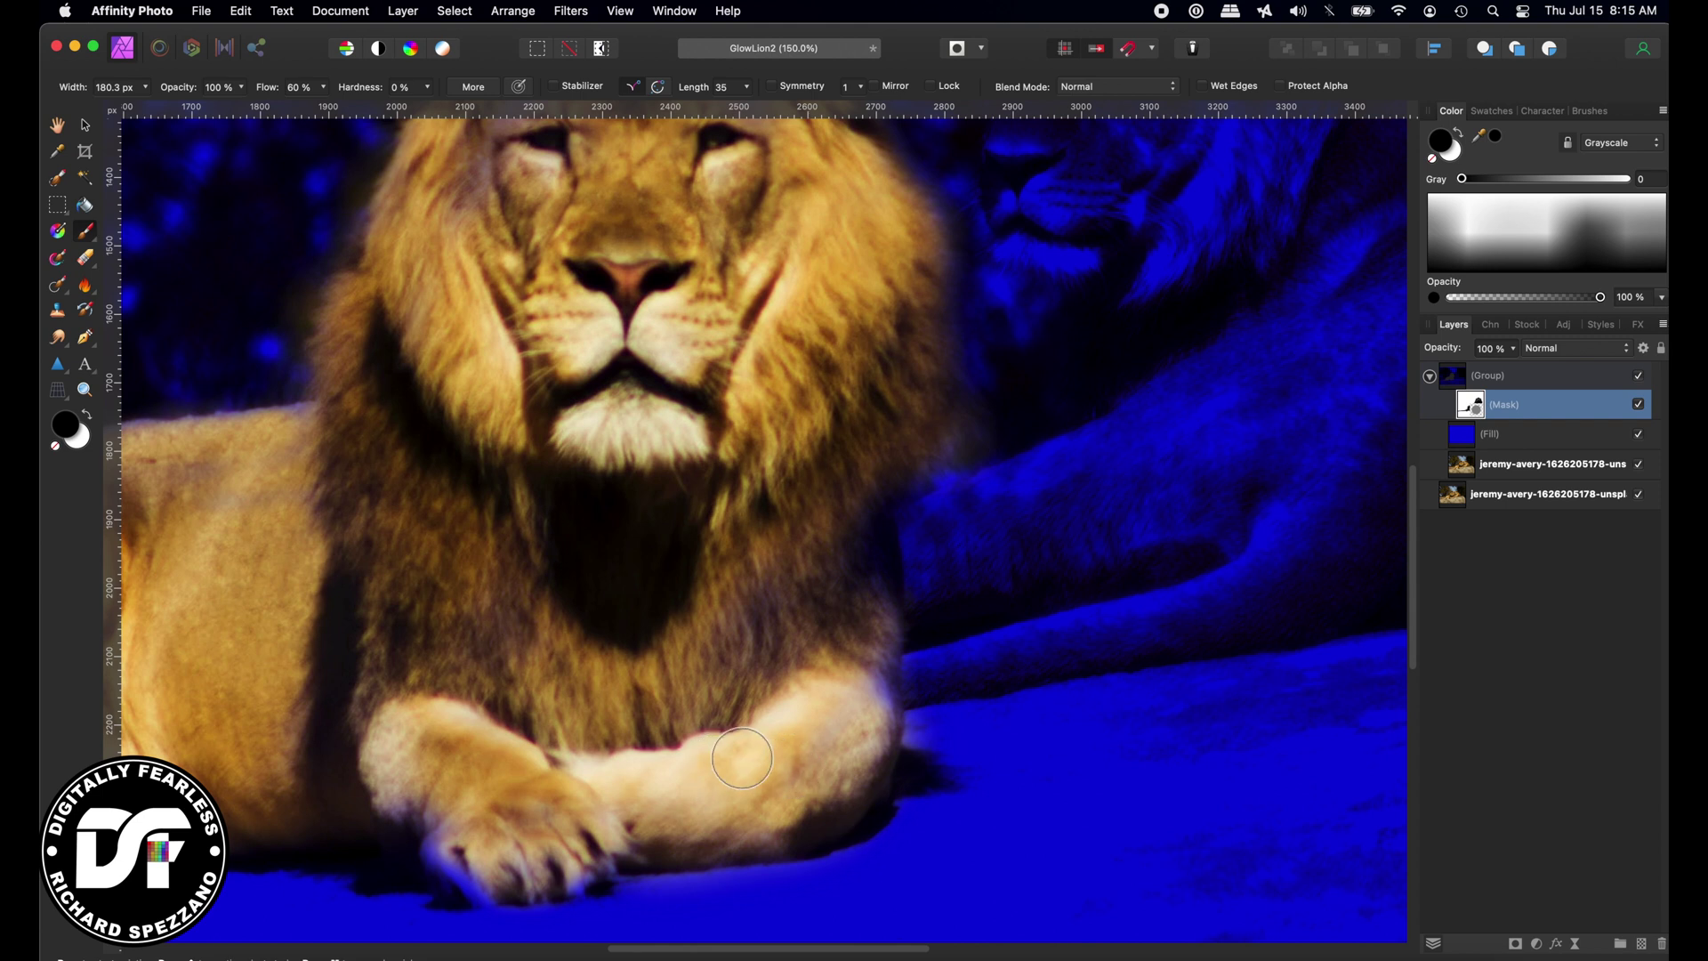
pyautogui.press('super+1')
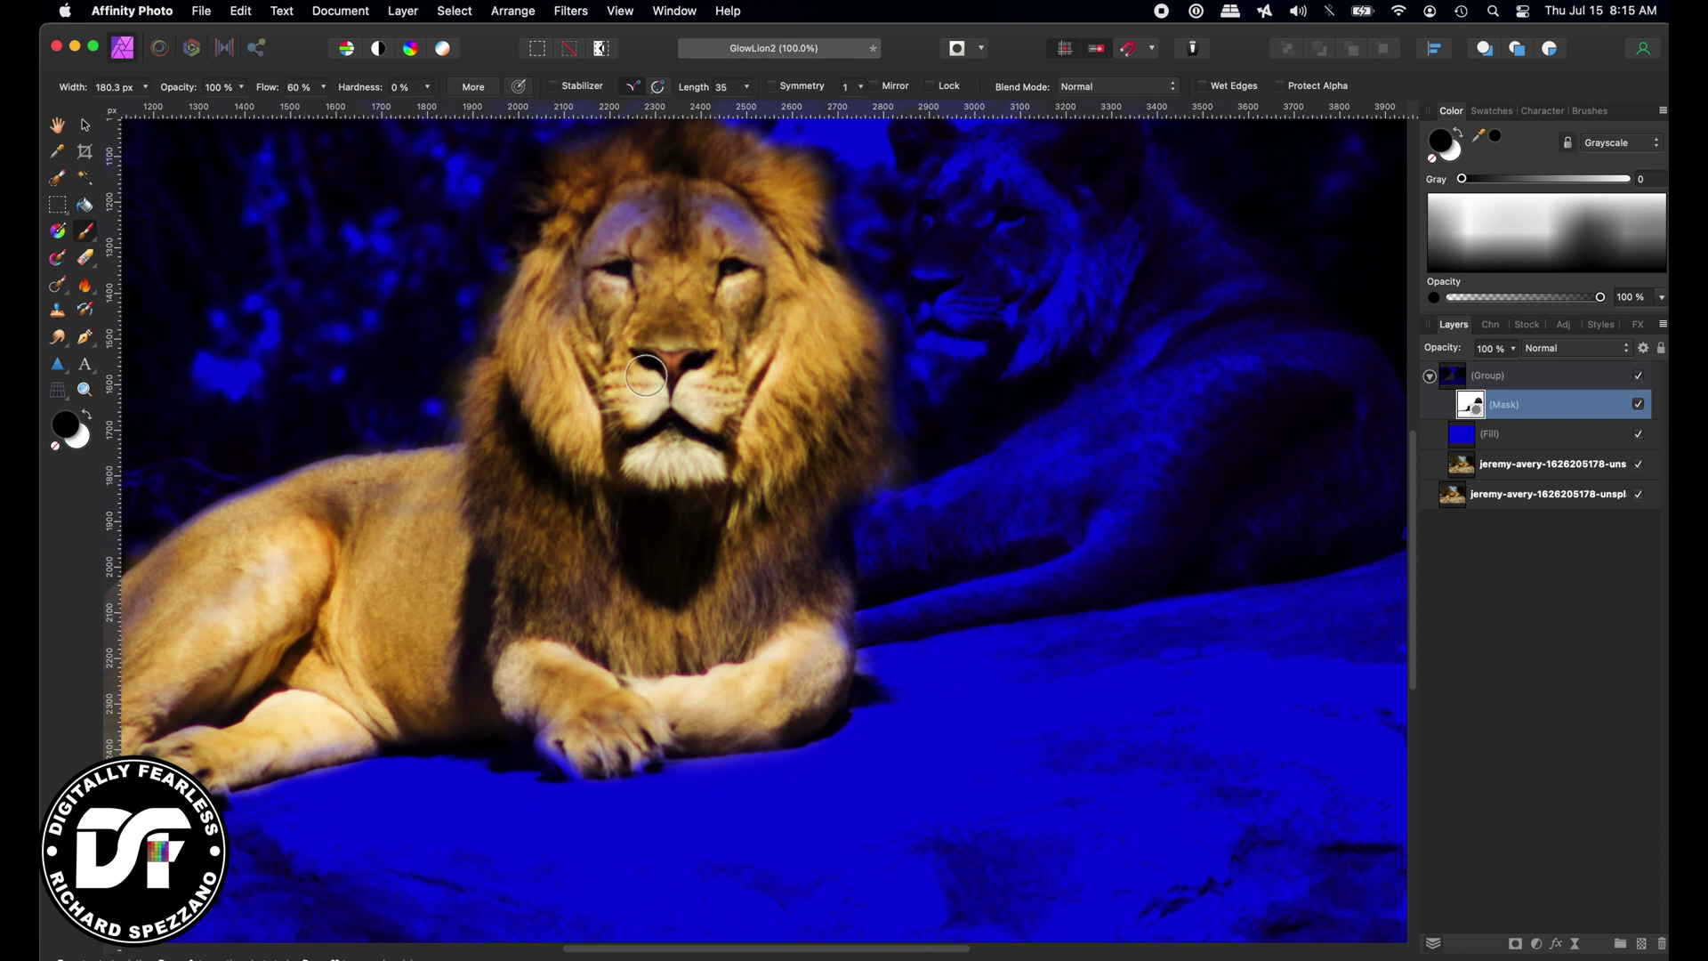
# With a much larger brush, reveal the mane top and paint a soft glow into the sky.
pyautogui.moveTo(633, 353); pyautogui.dragTo(745, 553)
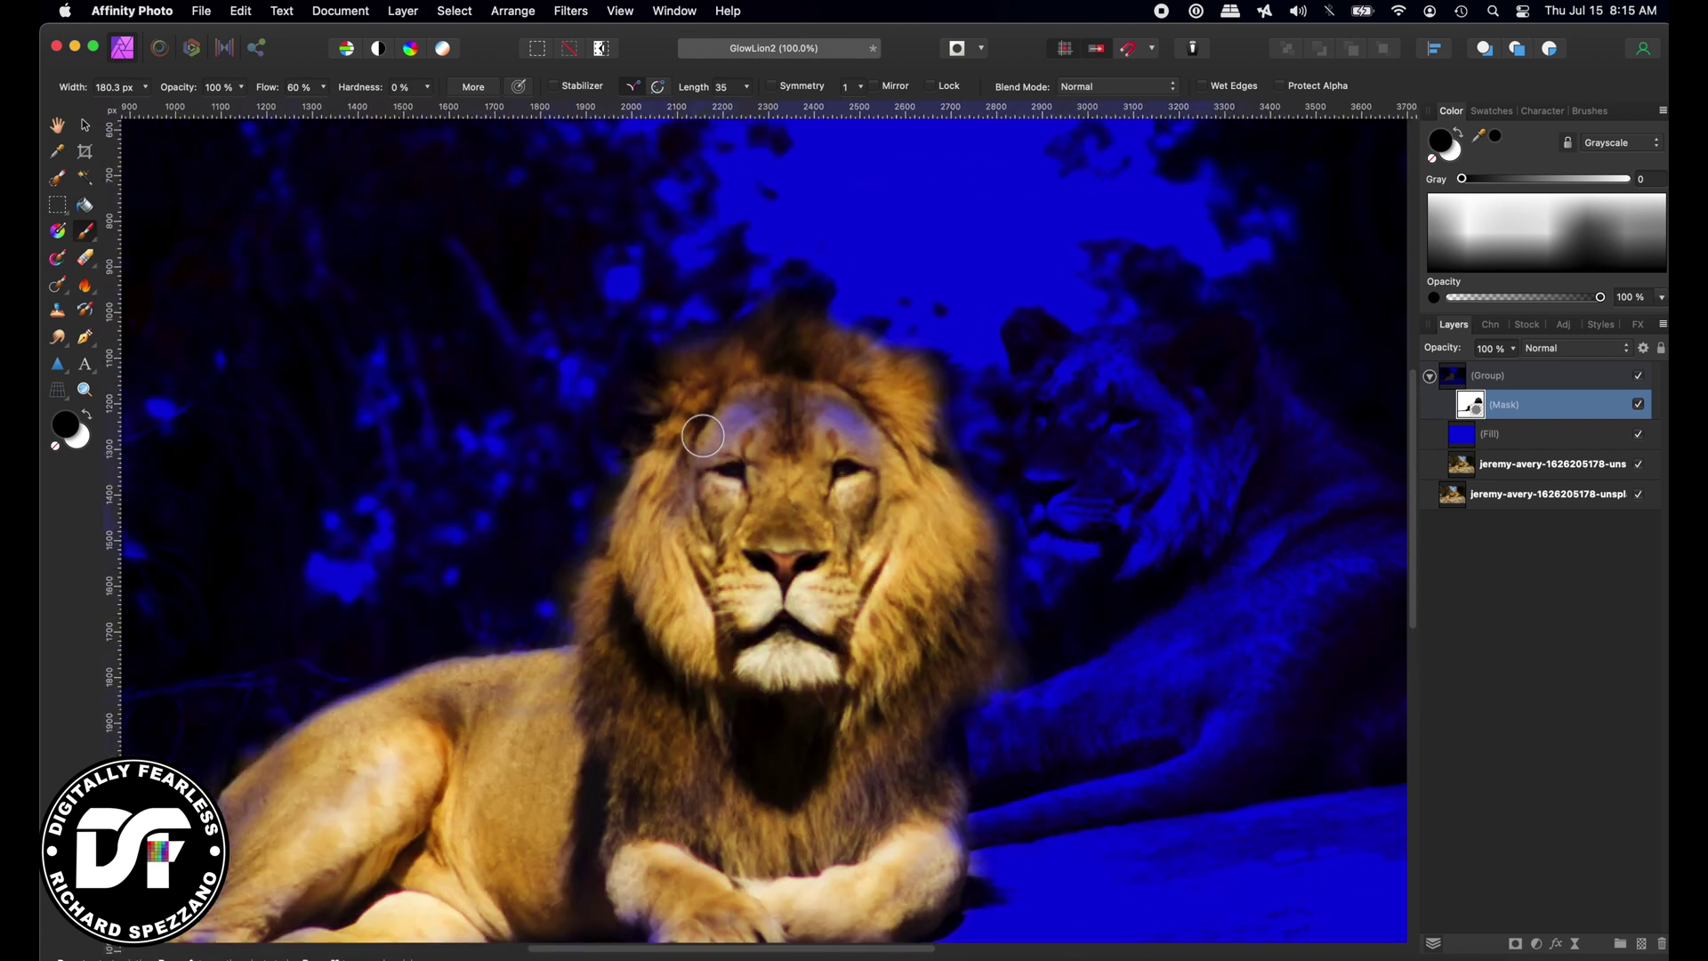
pyautogui.press(']')
pyautogui.press(']')
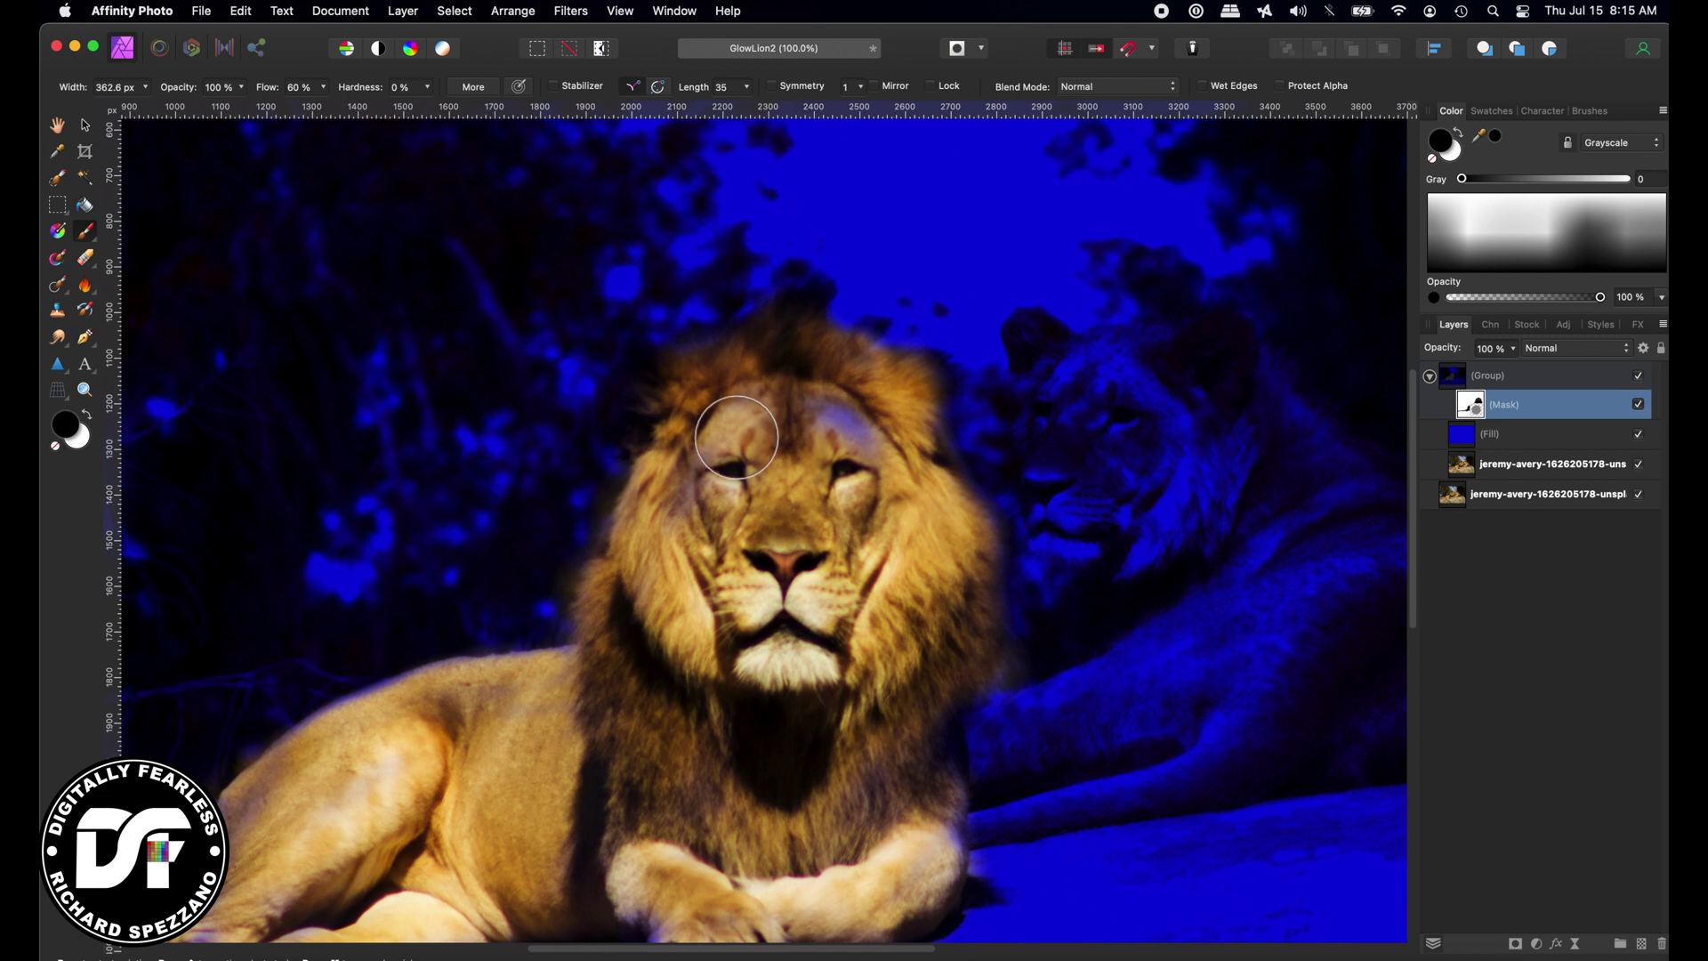
pyautogui.moveTo(827, 311)
pyautogui.mouseDown()
pyautogui.moveTo(770, 392)
pyautogui.moveTo(799, 380)
pyautogui.moveTo(758, 414)
pyautogui.moveTo(818, 418)
pyautogui.moveTo(831, 449)
pyautogui.moveTo(774, 456)
pyautogui.moveTo(712, 526)
pyautogui.moveTo(783, 570)
pyautogui.moveTo(836, 499)
pyautogui.moveTo(813, 382)
pyautogui.moveTo(877, 504)
pyautogui.moveTo(773, 697)
pyautogui.moveTo(637, 800)
pyautogui.moveTo(530, 789)
pyautogui.moveTo(608, 698)
pyautogui.moveTo(751, 808)
pyautogui.moveTo(797, 698)
pyautogui.mouseUp()
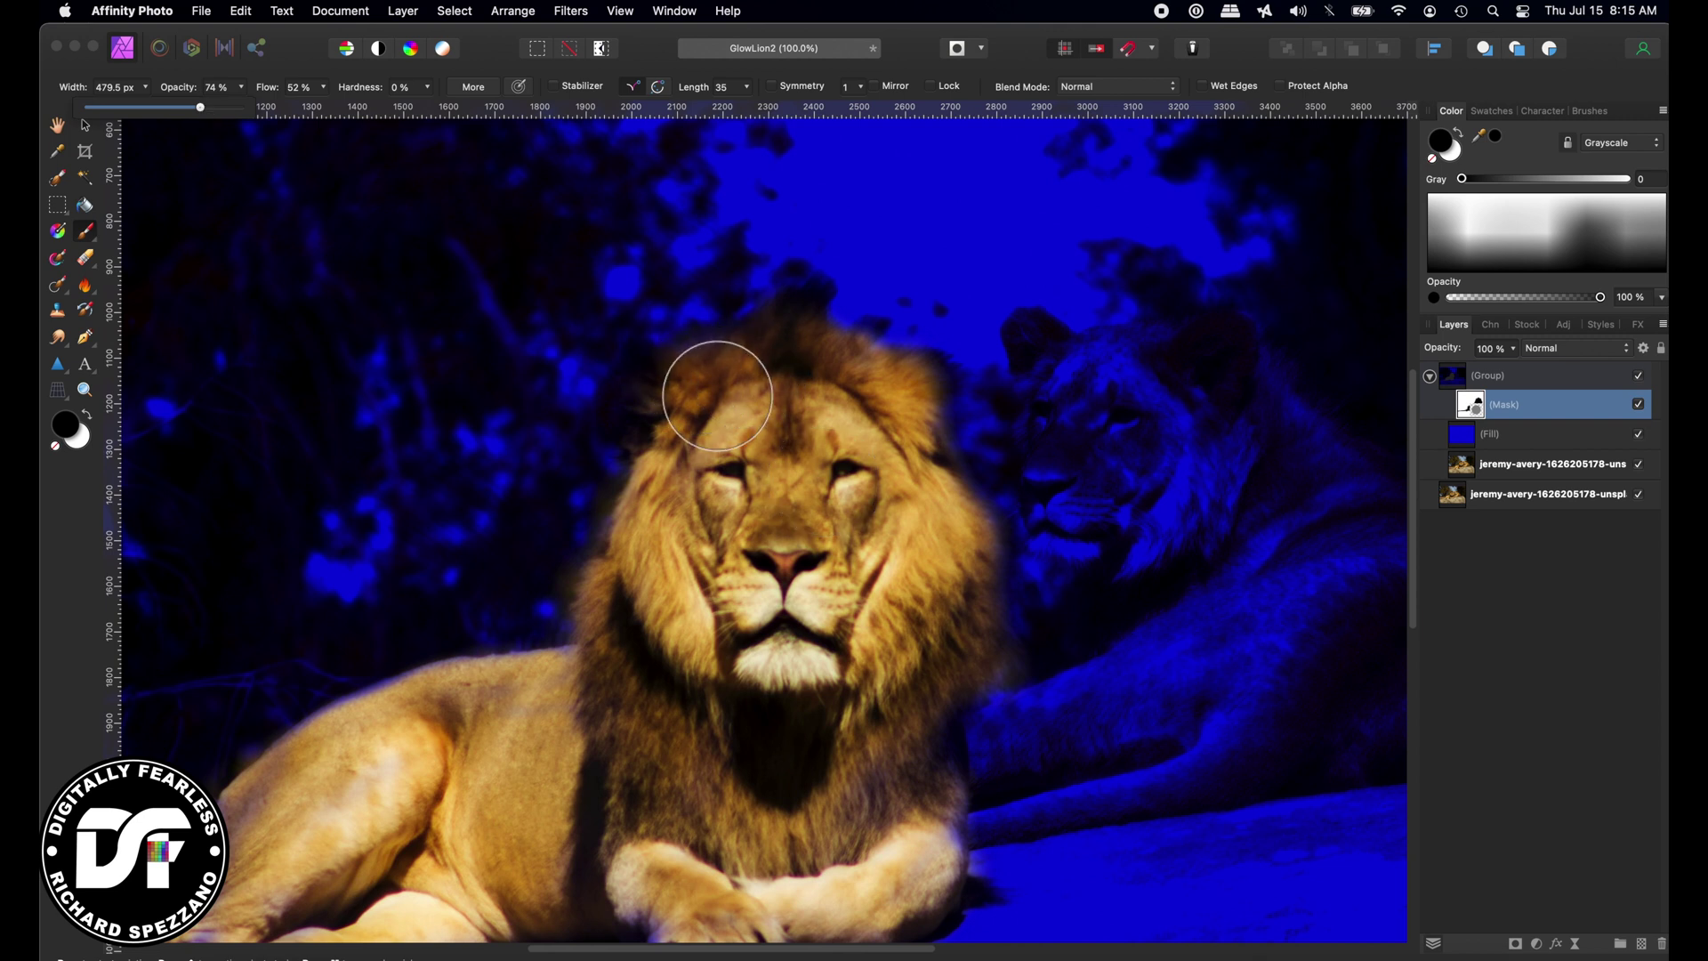
pyautogui.press(']')
pyautogui.press(']')
pyautogui.press(']')
pyautogui.press(']')
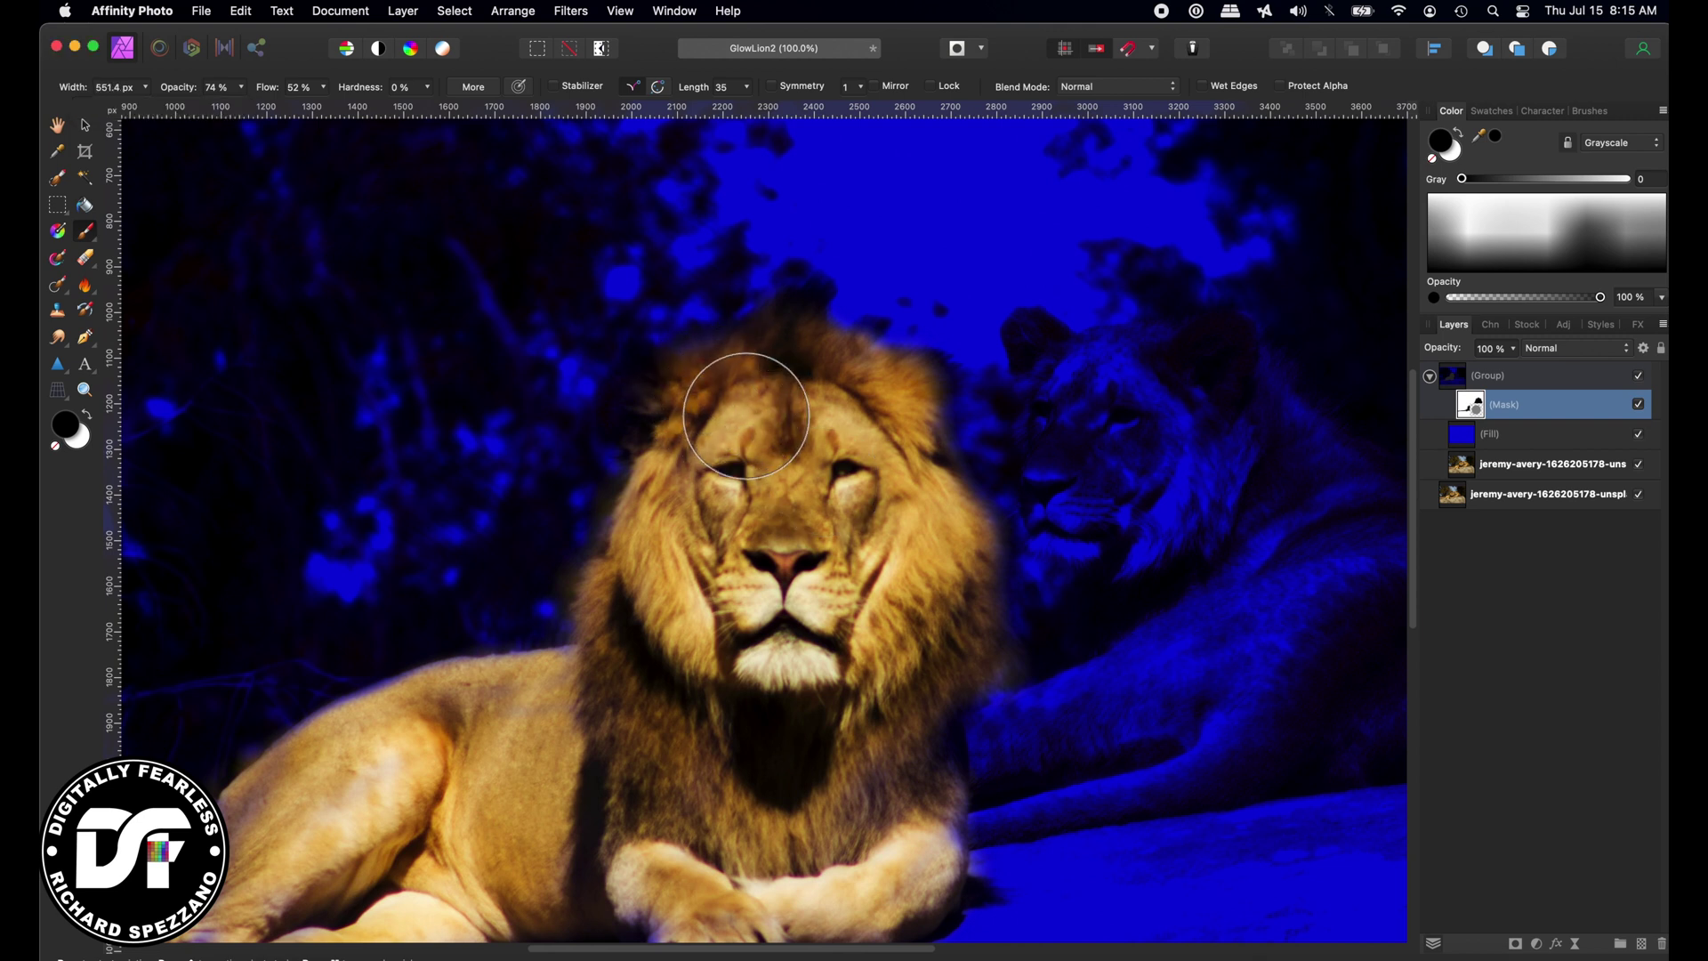
pyautogui.press(']')
pyautogui.press(']')
pyautogui.press(']')
pyautogui.press(']')
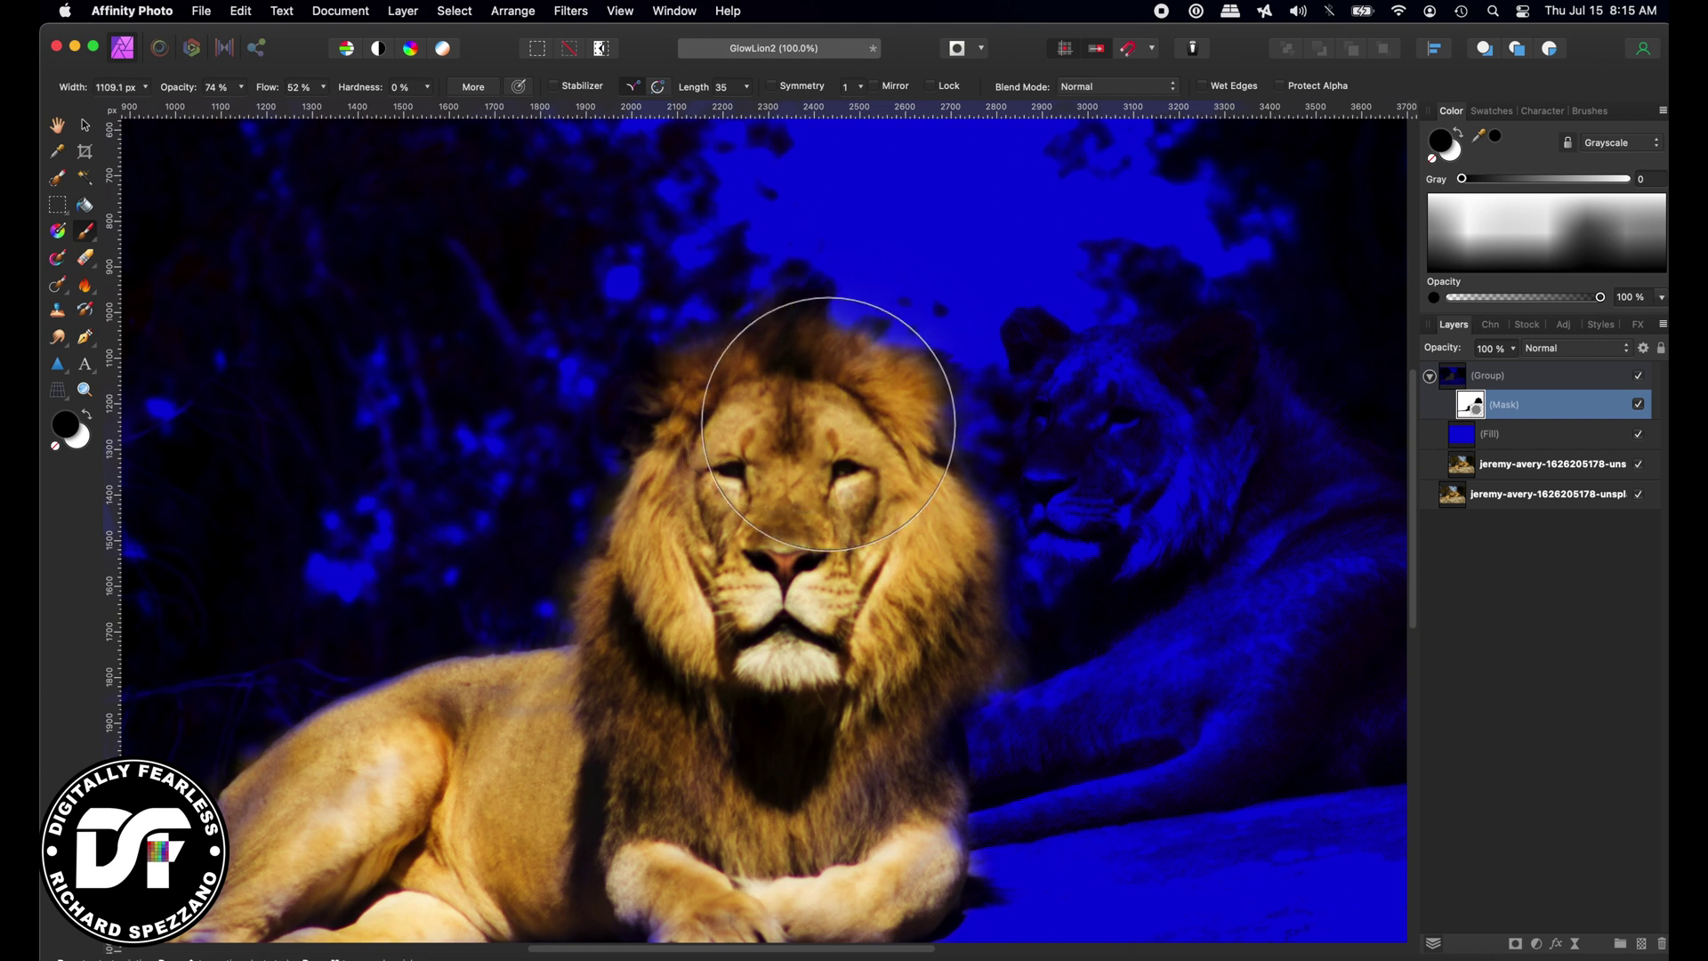
pyautogui.moveTo(828, 424); pyautogui.dragTo(823, 380)
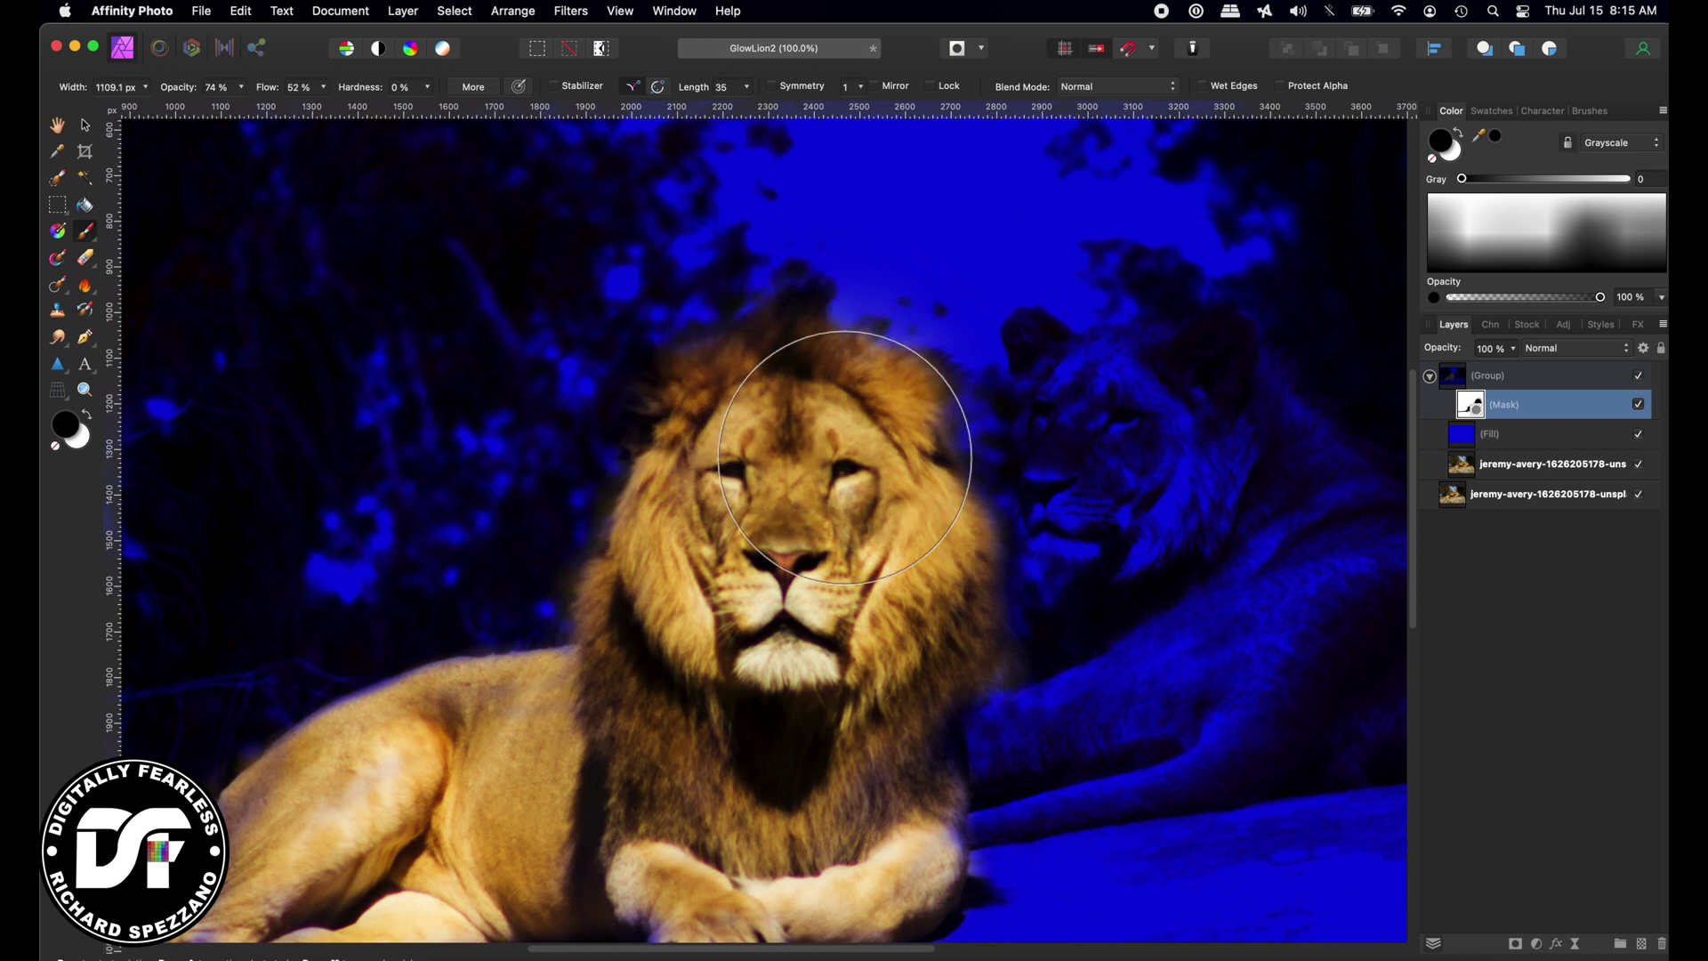
pyautogui.moveTo(874, 495)
pyautogui.mouseDown()
pyautogui.moveTo(907, 501)
pyautogui.moveTo(827, 396)
pyautogui.moveTo(781, 382)
pyautogui.moveTo(726, 462)
pyautogui.moveTo(706, 462)
pyautogui.moveTo(678, 534)
pyautogui.moveTo(689, 552)
pyautogui.moveTo(606, 690)
pyautogui.moveTo(425, 742)
pyautogui.moveTo(457, 744)
pyautogui.moveTo(489, 622)
pyautogui.mouseUp()
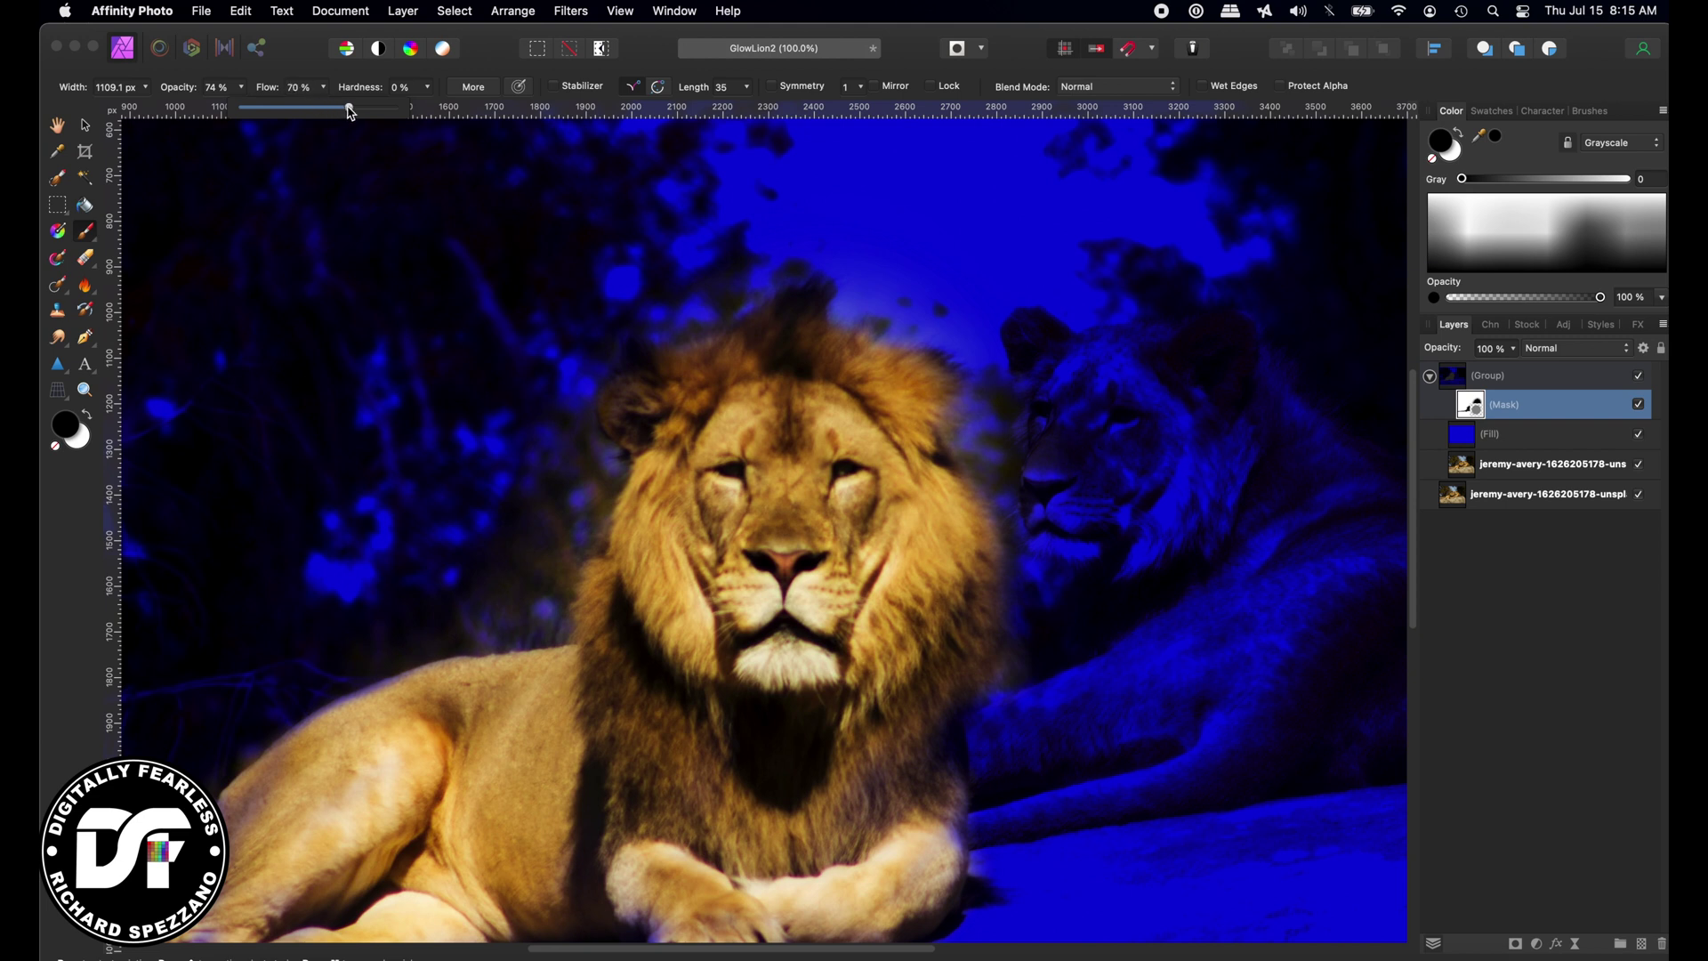
# Lower the brush flow to 63% and paint the glow onto the rock below the front paws.
pyautogui.moveTo(339, 111); pyautogui.dragTo(337, 111)
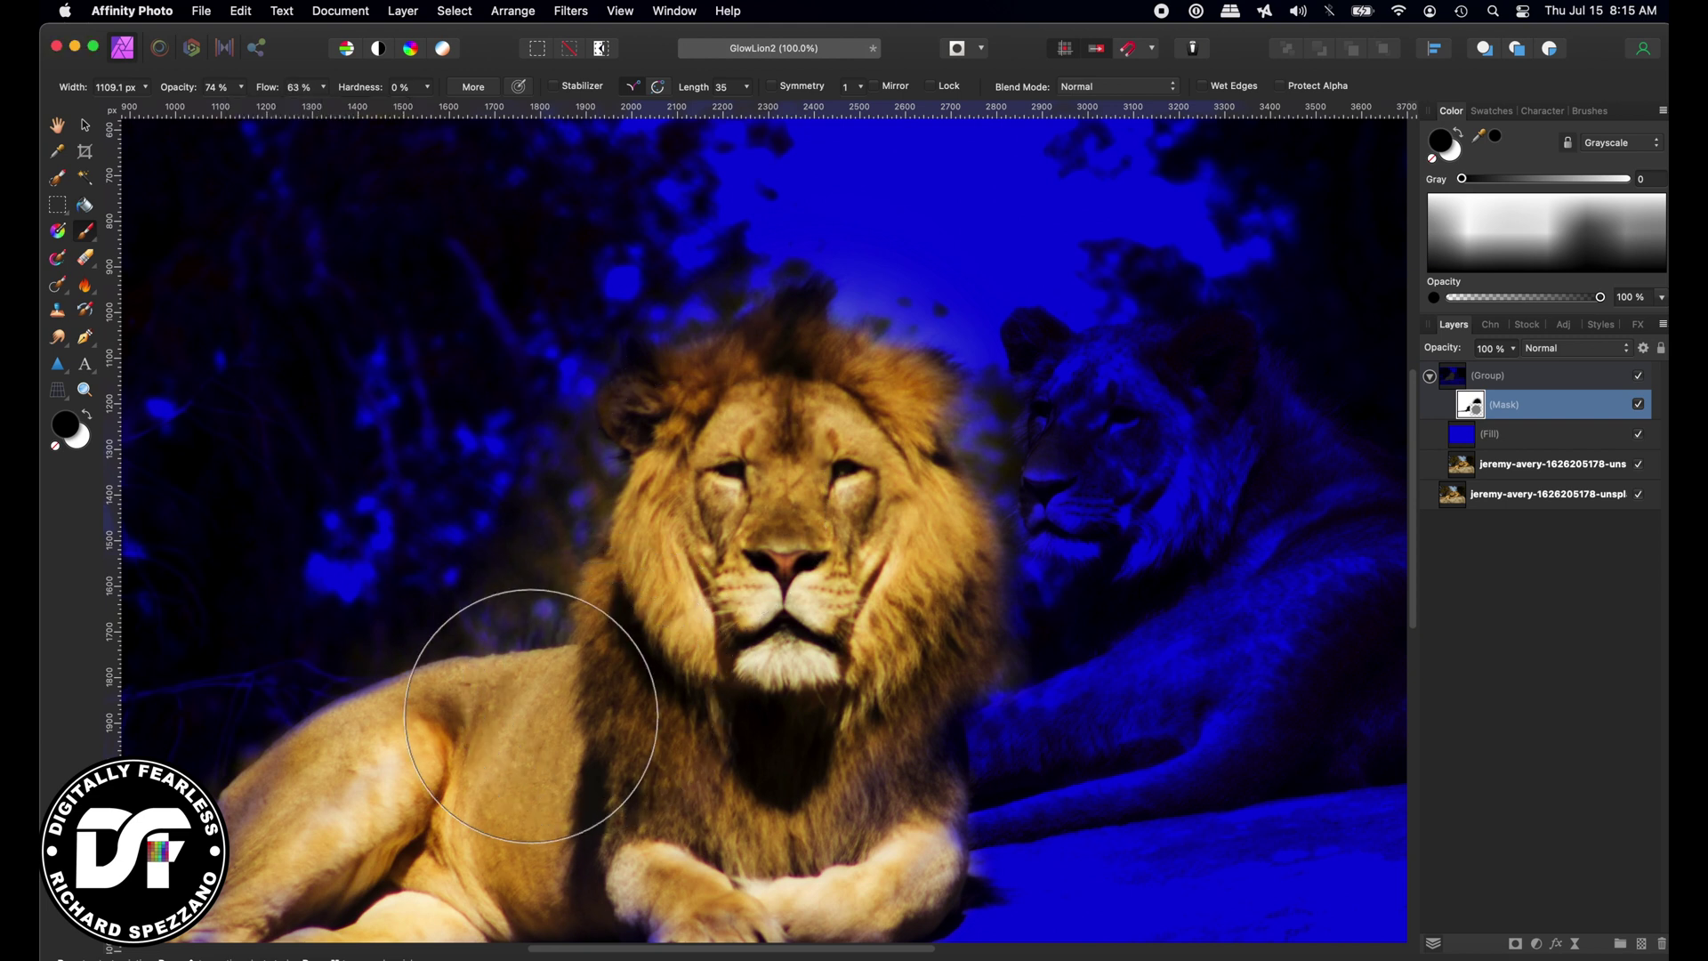
pyautogui.scroll(-3, 419, 668)
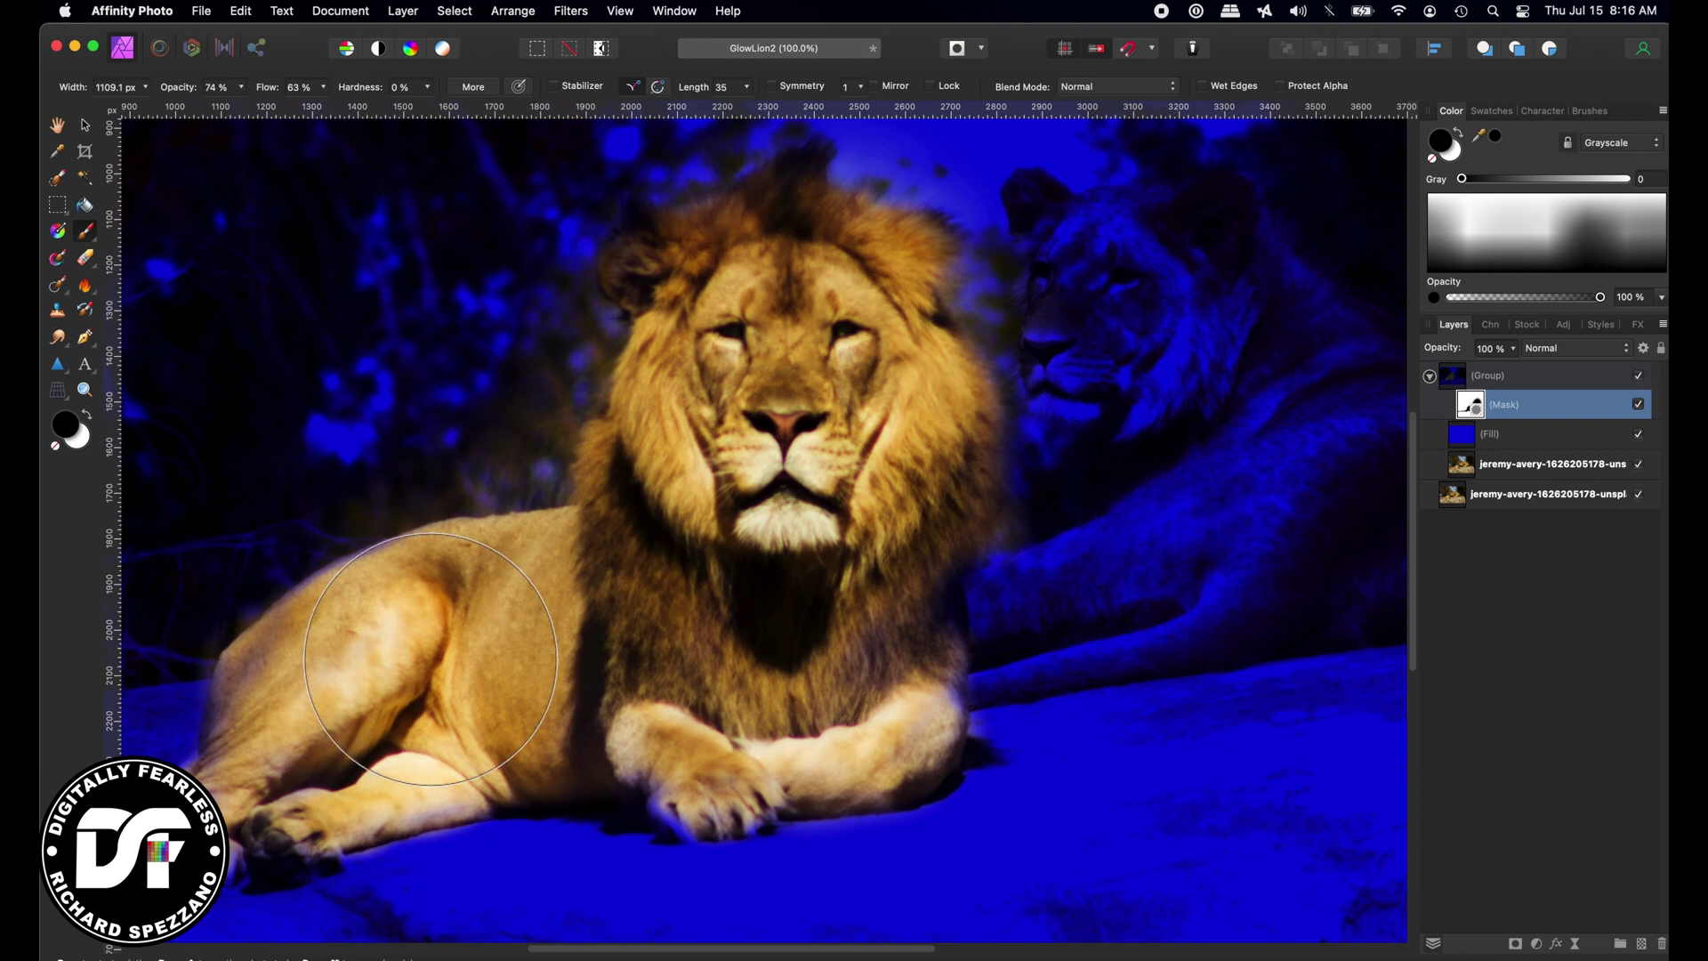
pyautogui.press('[')
pyautogui.press('[')
pyautogui.press('[')
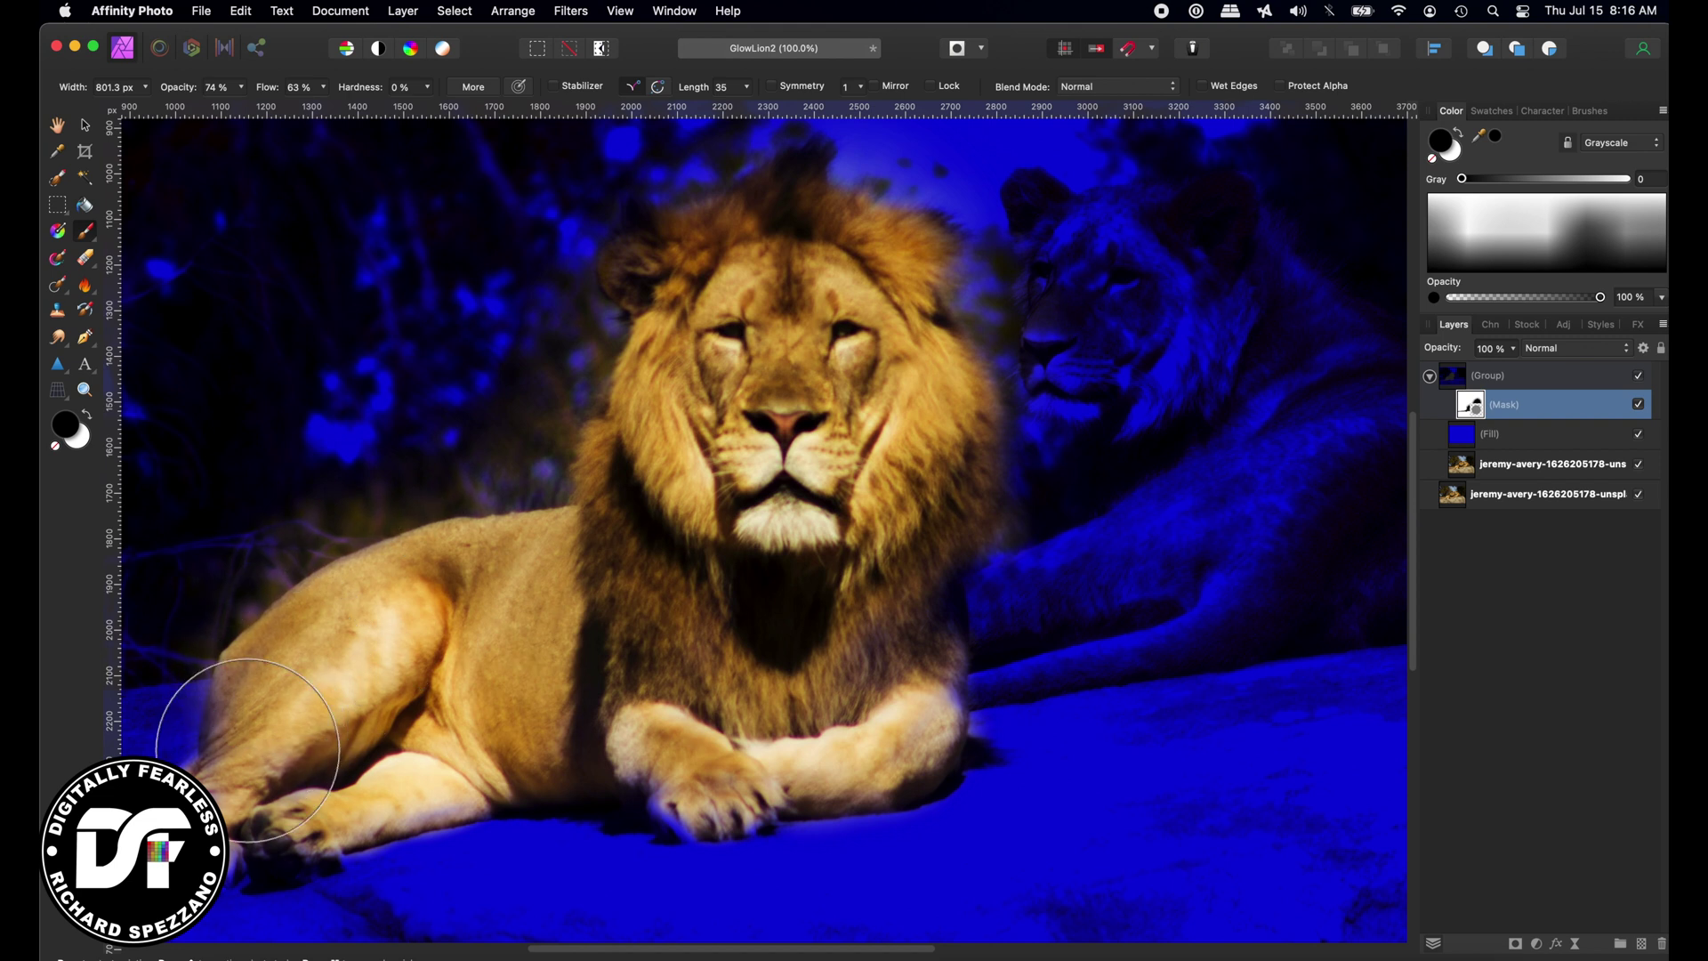
pyautogui.scroll(-3, 240, 711)
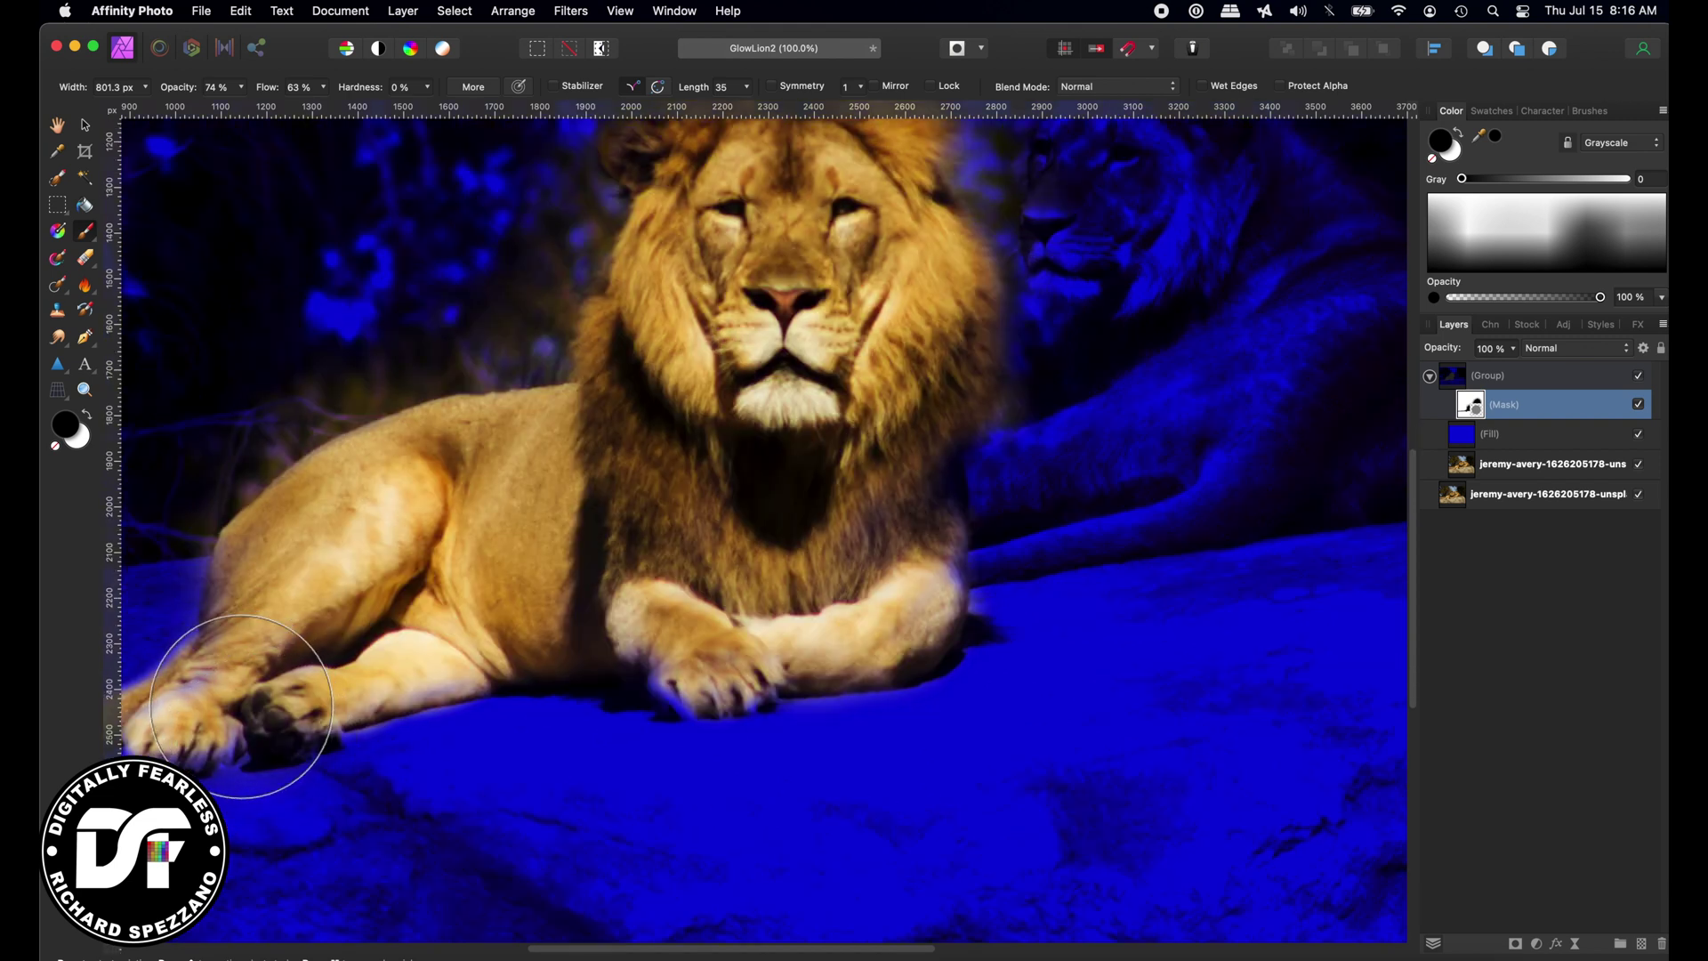
pyautogui.press('[')
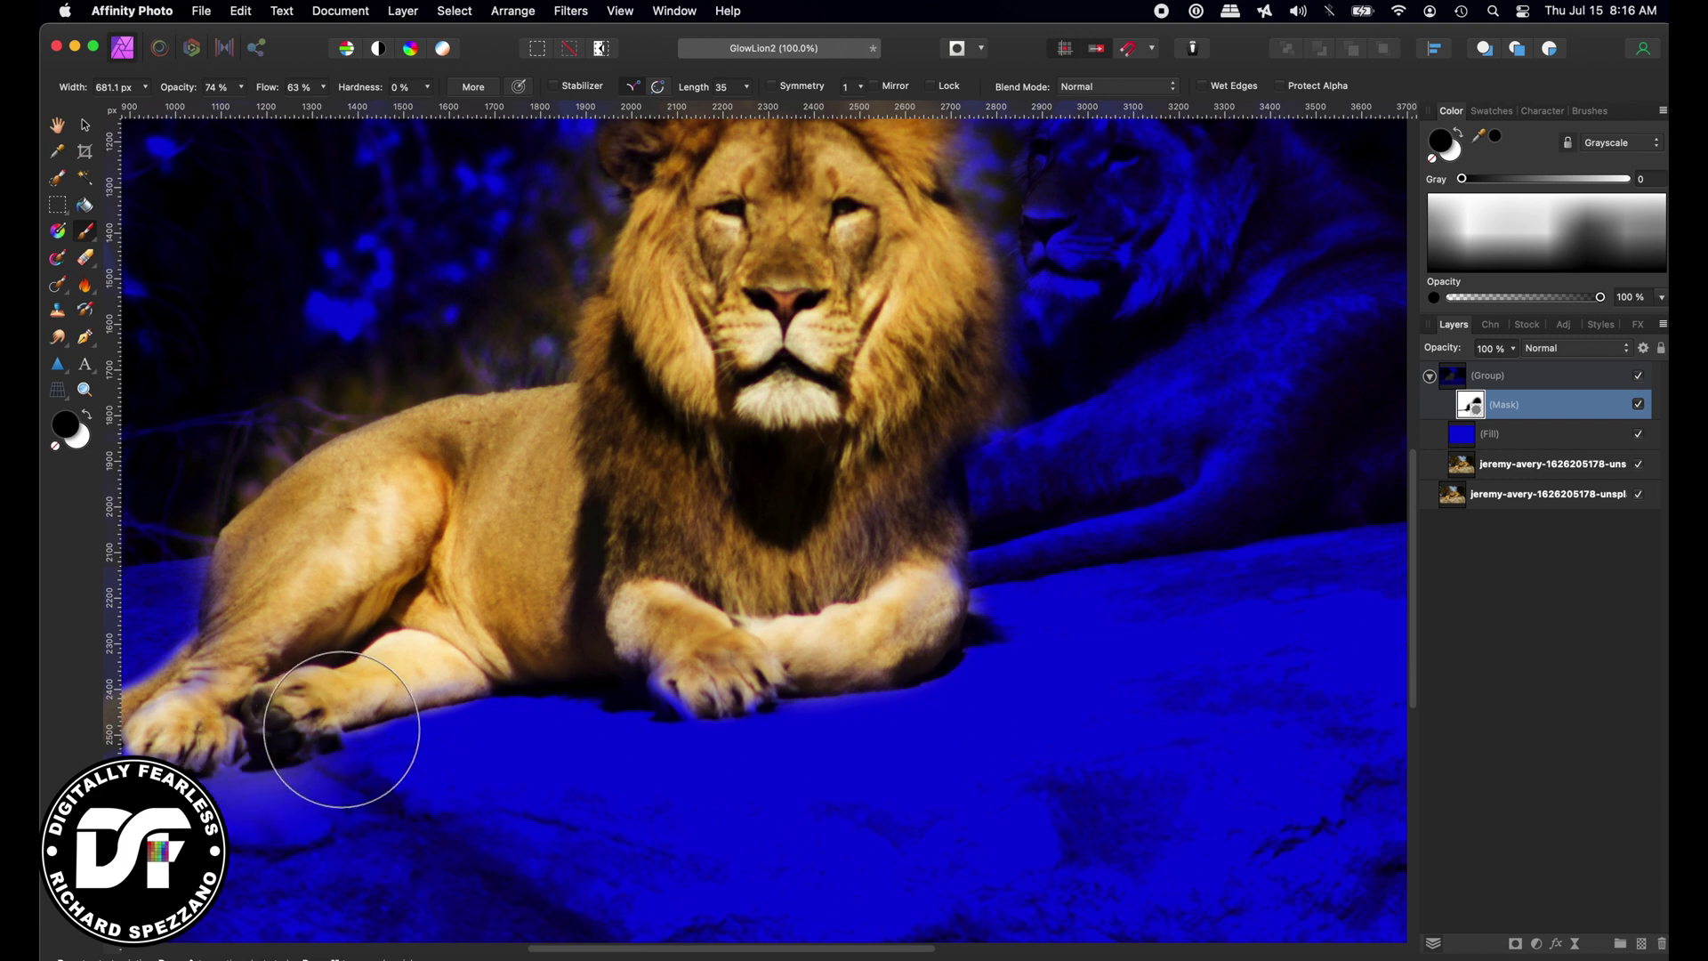
pyautogui.moveTo(341, 729)
pyautogui.mouseDown()
pyautogui.moveTo(510, 685)
pyautogui.moveTo(645, 712)
pyautogui.moveTo(595, 696)
pyautogui.moveTo(471, 731)
pyautogui.moveTo(227, 722)
pyautogui.moveTo(536, 684)
pyautogui.moveTo(763, 691)
pyautogui.moveTo(927, 640)
pyautogui.moveTo(926, 626)
pyautogui.moveTo(869, 684)
pyautogui.moveTo(724, 670)
pyautogui.moveTo(627, 695)
pyautogui.moveTo(696, 705)
pyautogui.moveTo(871, 674)
pyautogui.moveTo(922, 614)
pyautogui.moveTo(157, 749)
pyautogui.moveTo(931, 697)
pyautogui.mouseUp()
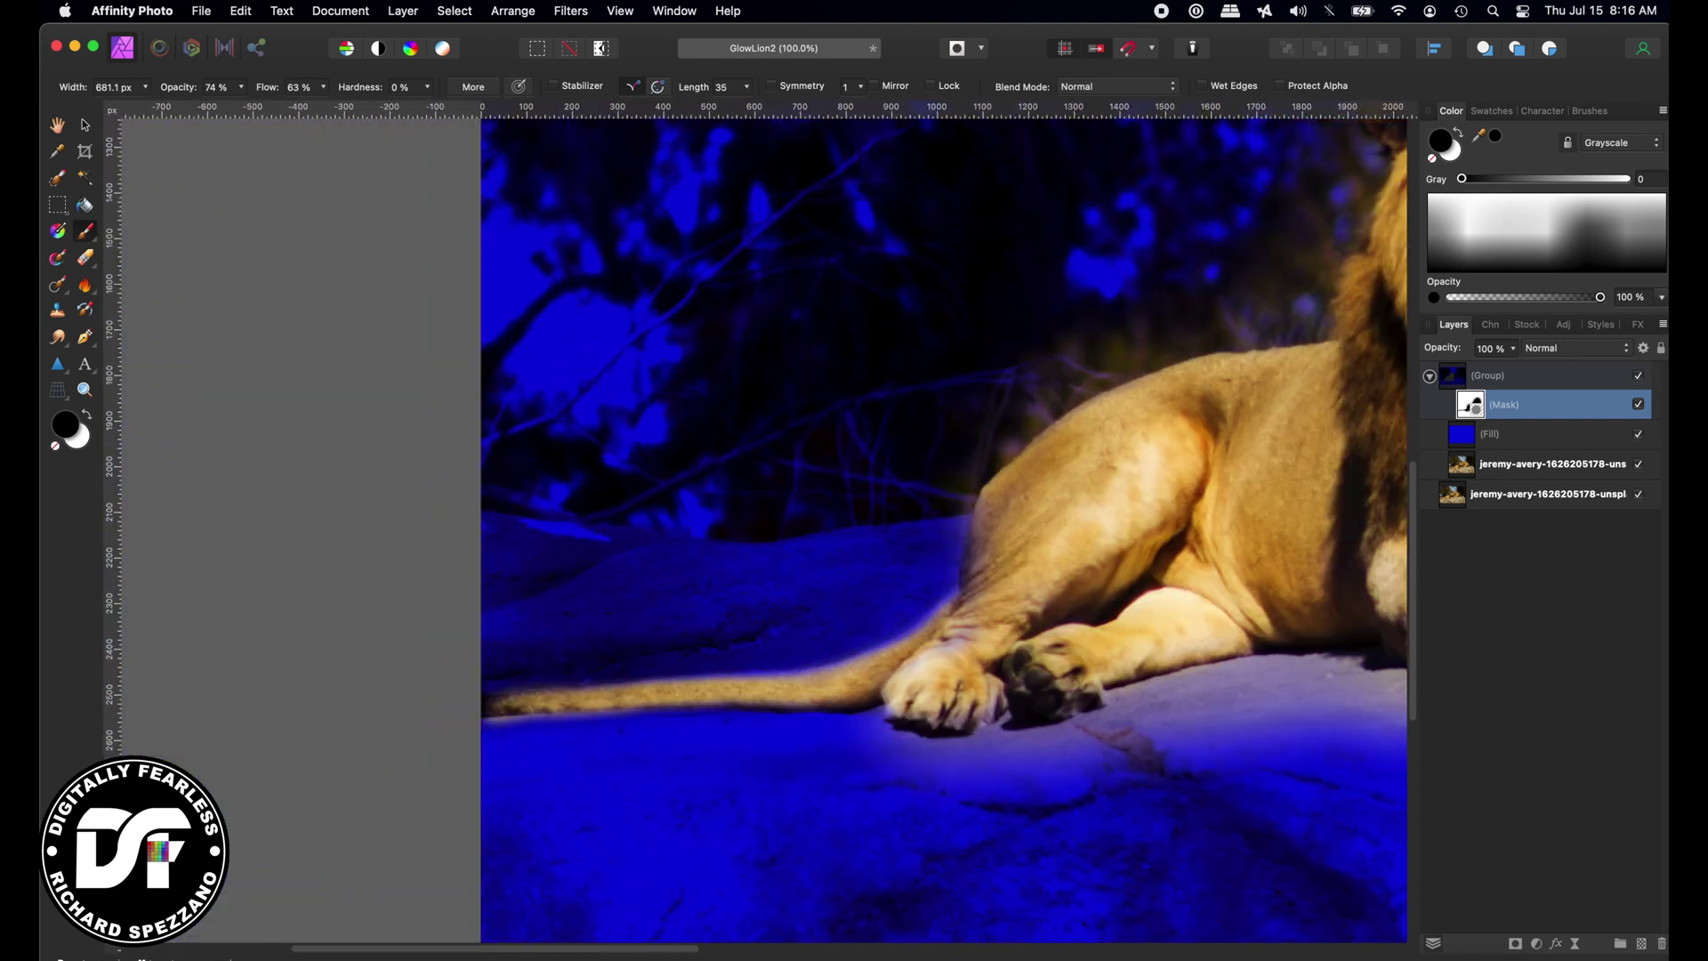
# With a smaller brush, brighten the rock along the tail and refine the leg and tail edge.
pyautogui.press('[')
pyautogui.press('[')
pyautogui.press('[')
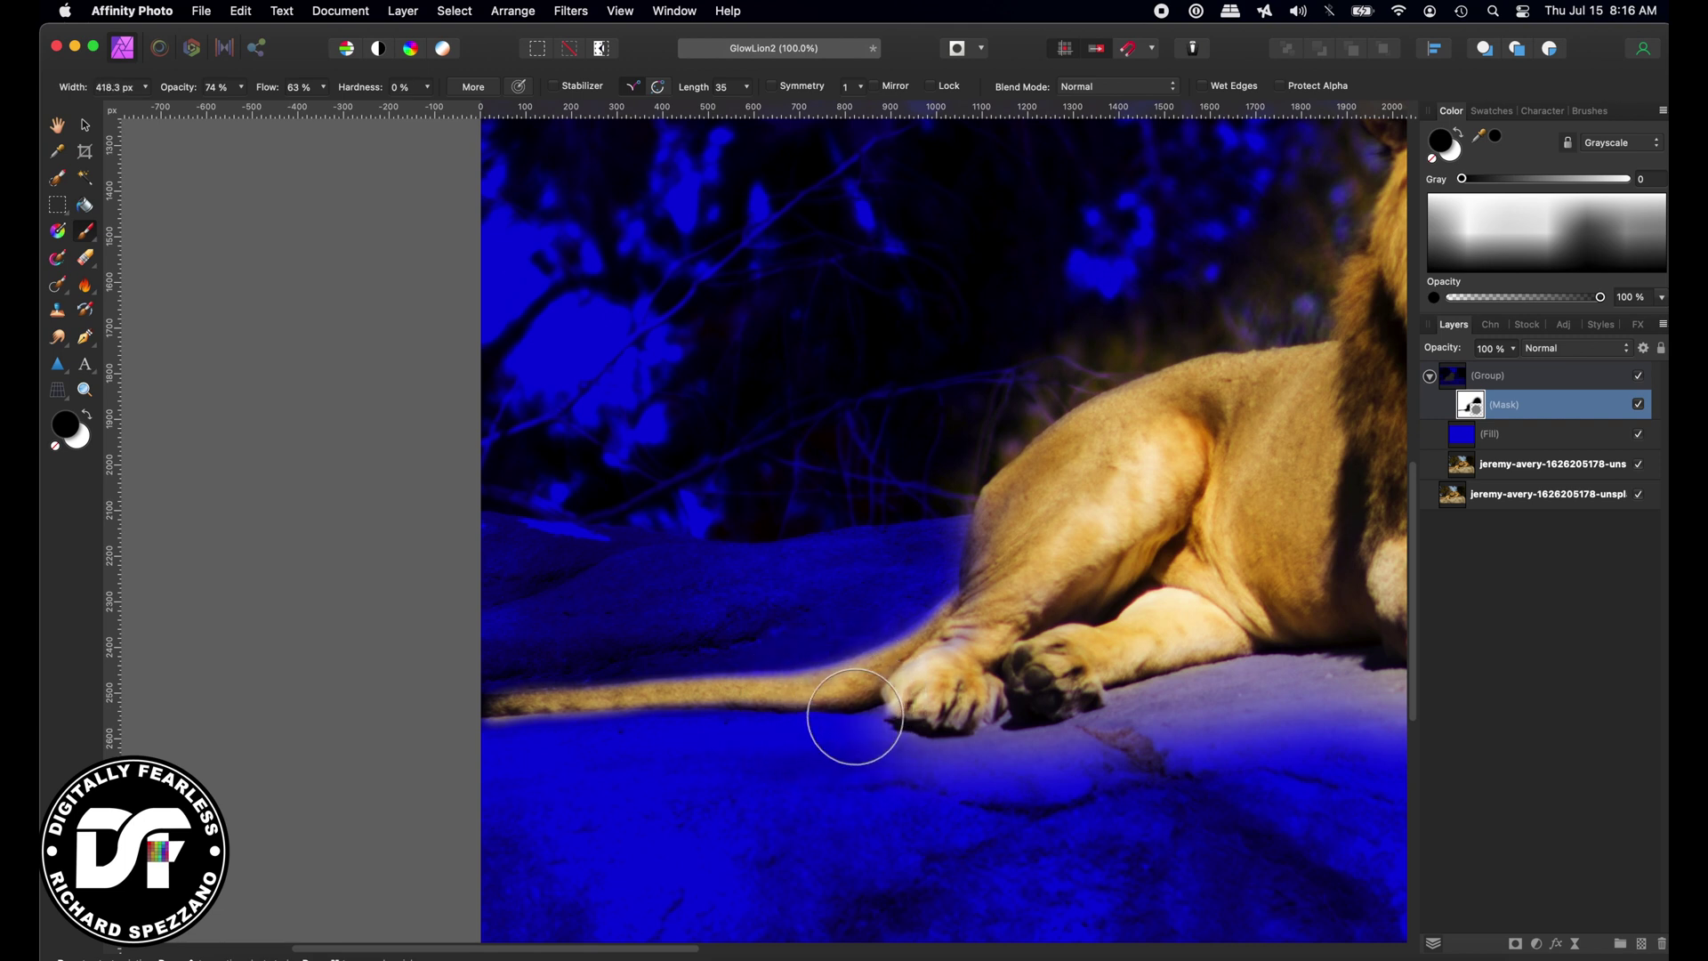
pyautogui.press('[')
pyautogui.moveTo(852, 712); pyautogui.dragTo(254, 732)
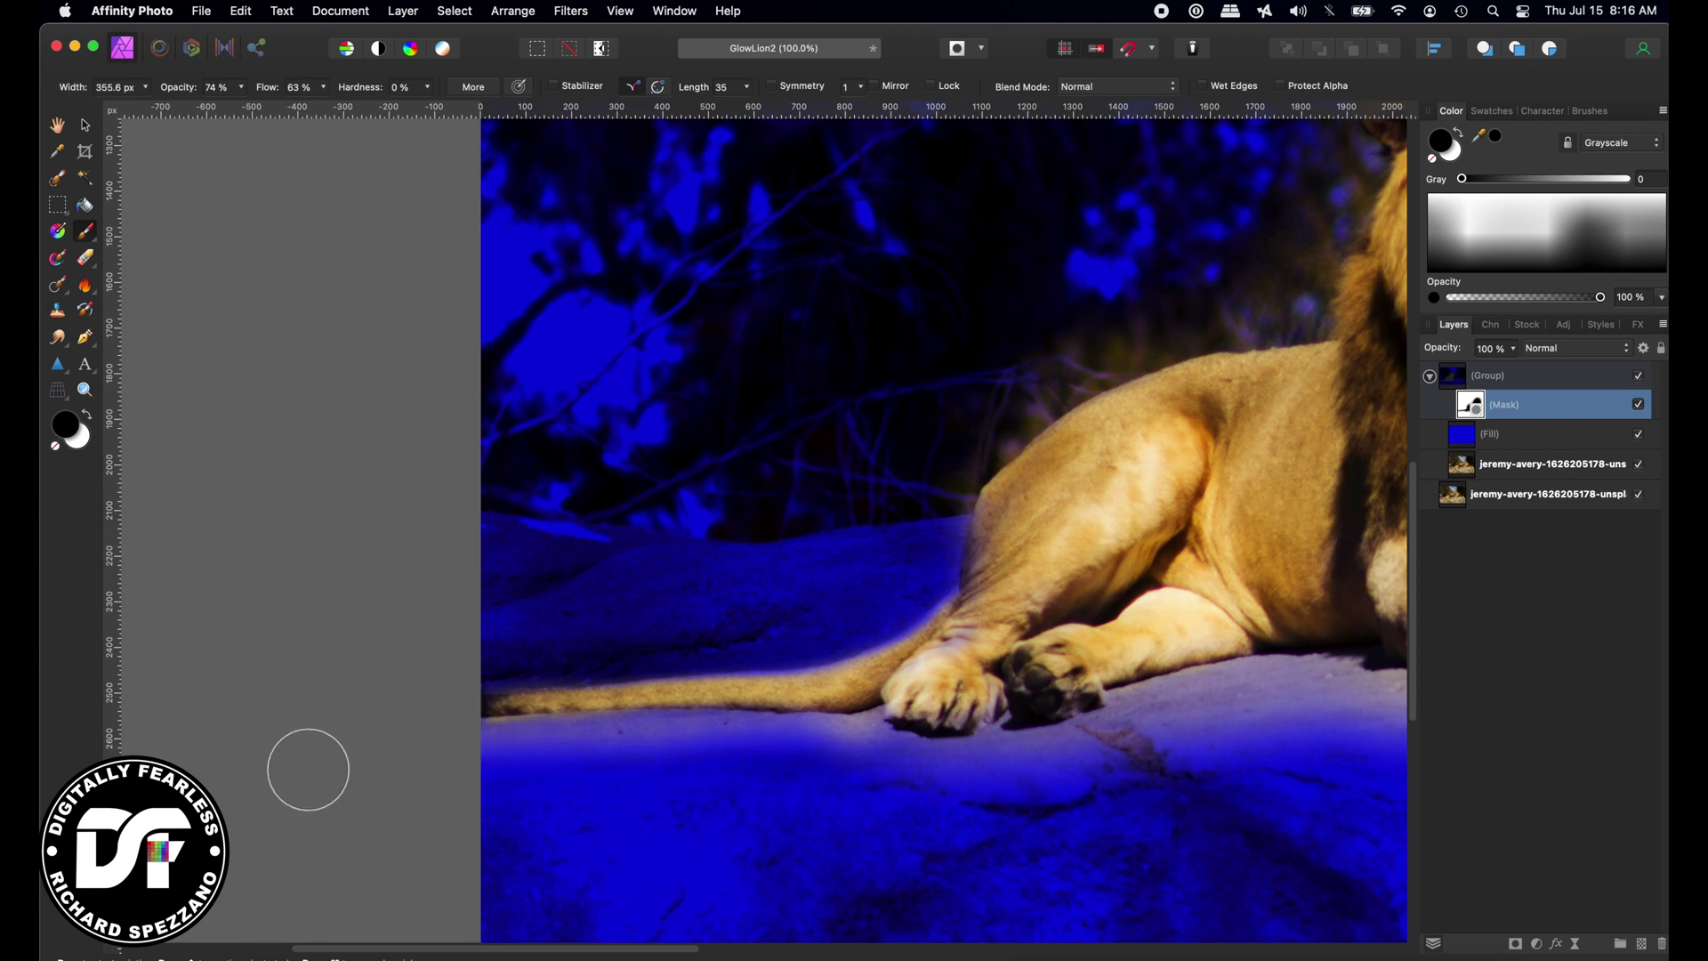
pyautogui.press('x')
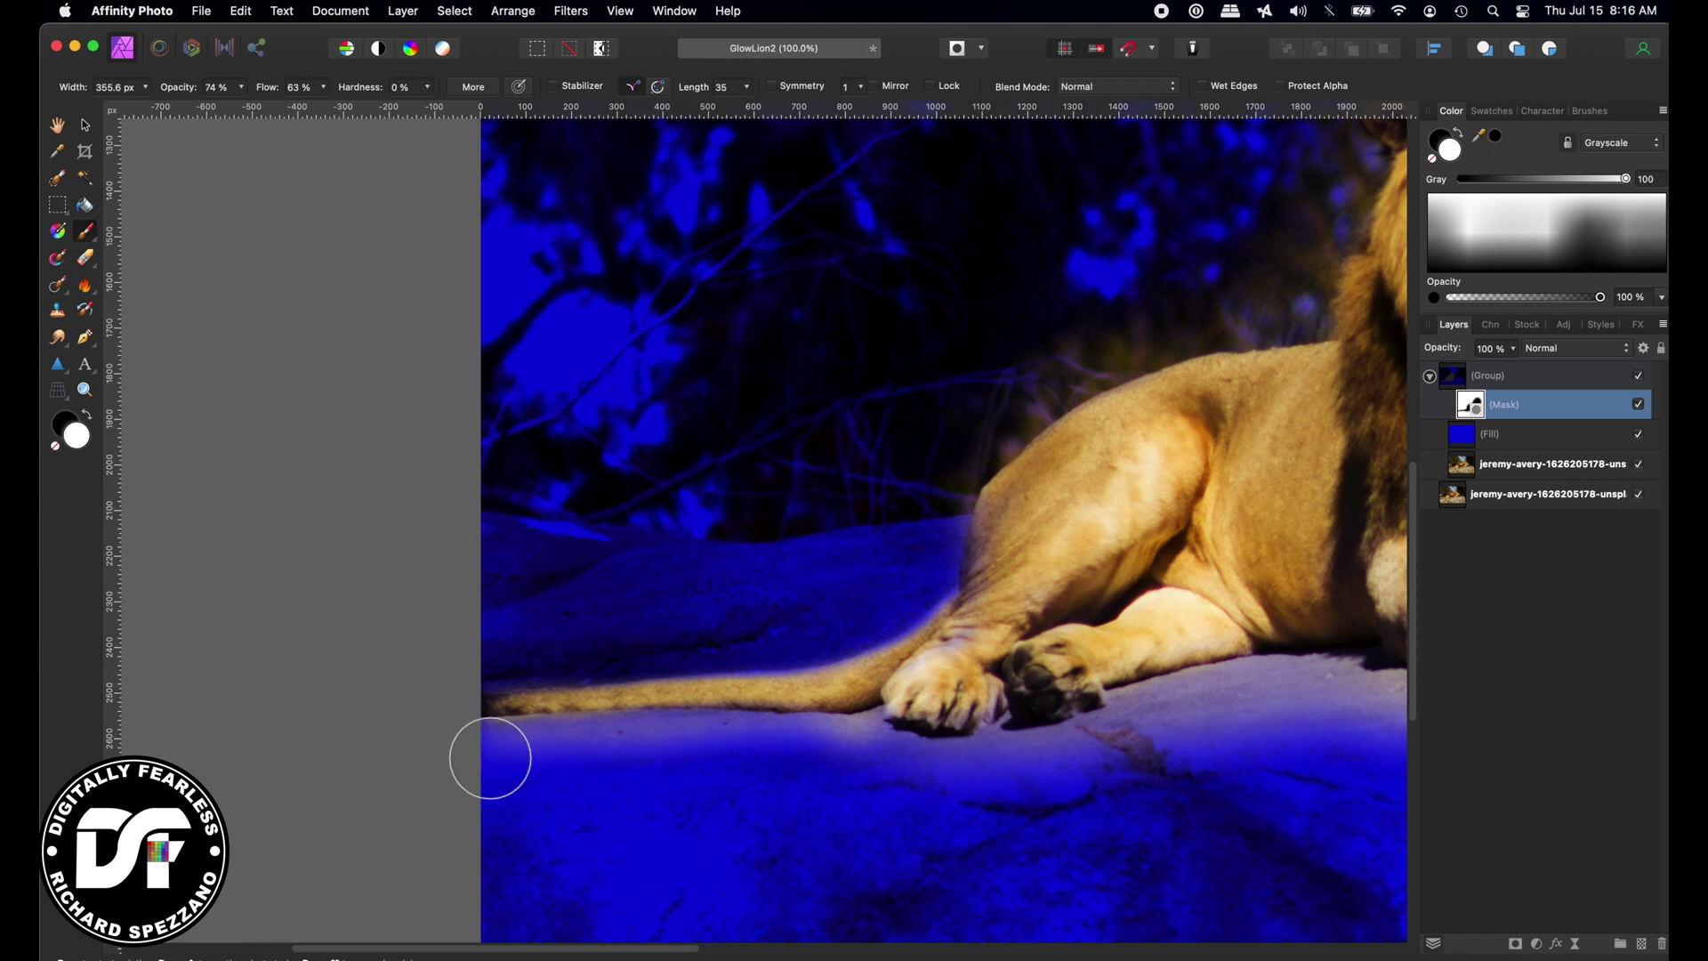
pyautogui.press('x')
pyautogui.moveTo(978, 569)
pyautogui.mouseDown()
pyautogui.moveTo(803, 685)
pyautogui.moveTo(712, 675)
pyautogui.moveTo(915, 623)
pyautogui.moveTo(696, 649)
pyautogui.moveTo(541, 693)
pyautogui.moveTo(834, 659)
pyautogui.mouseUp()
# Set the brush opacity to 100% and fit the whole image in the window.
pyautogui.press('[')
pyautogui.press('[')
pyautogui.press('[')
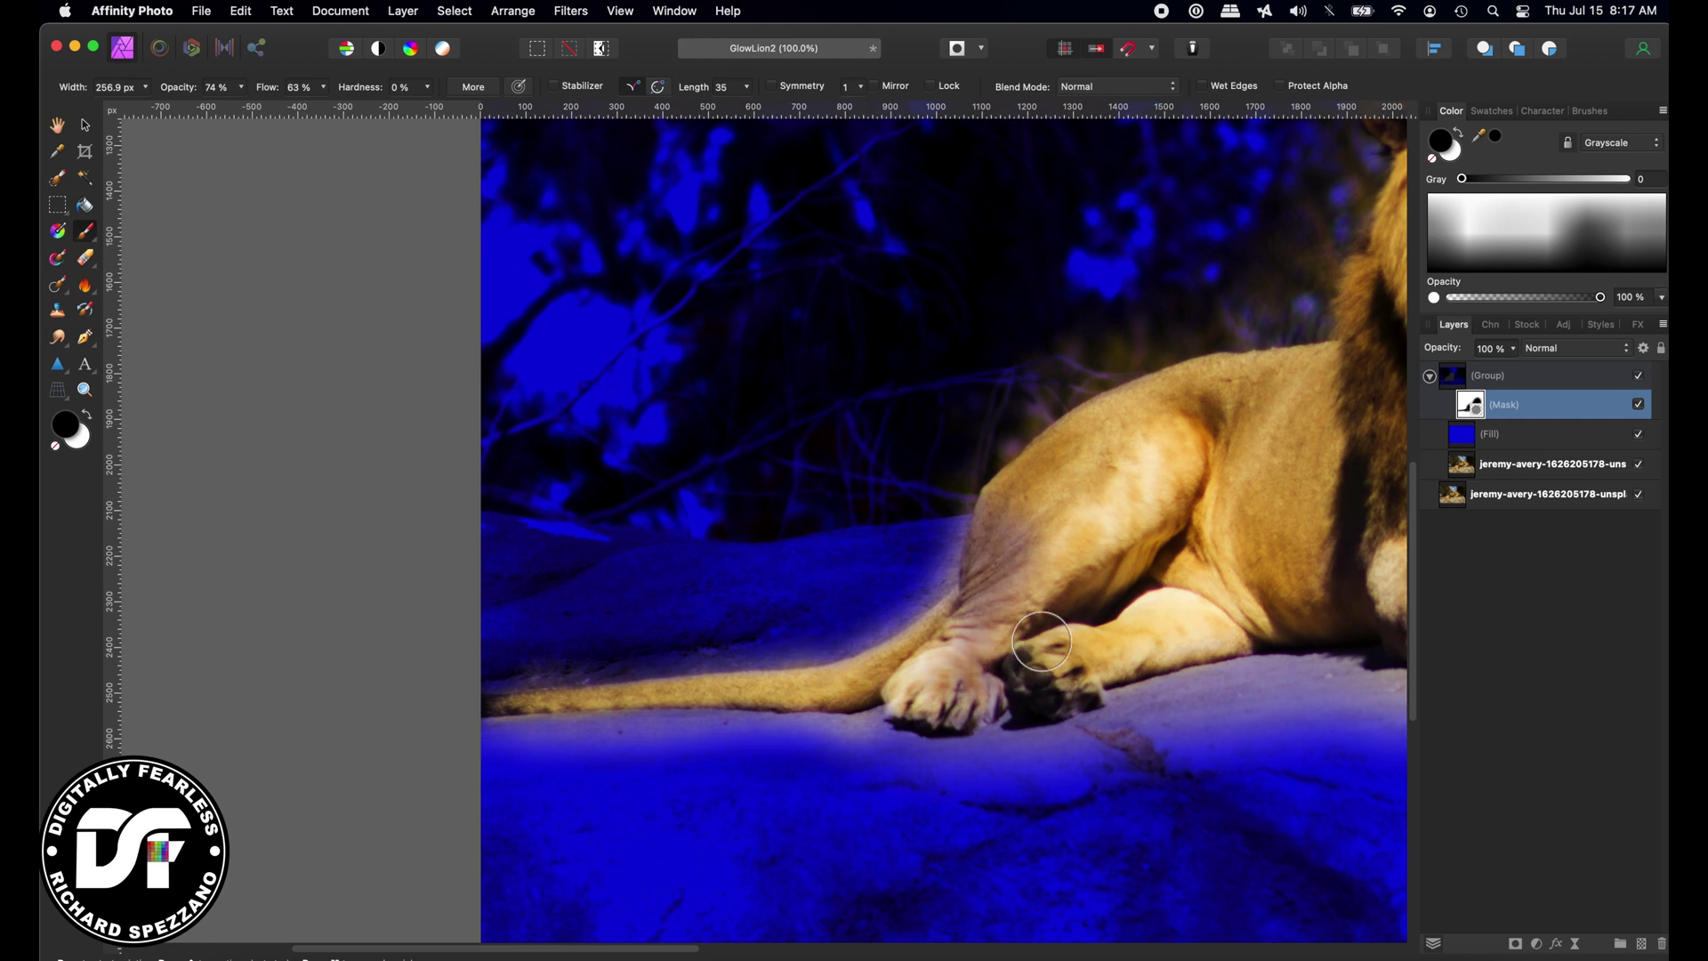
pyautogui.press('0')
pyautogui.press('super+minus')
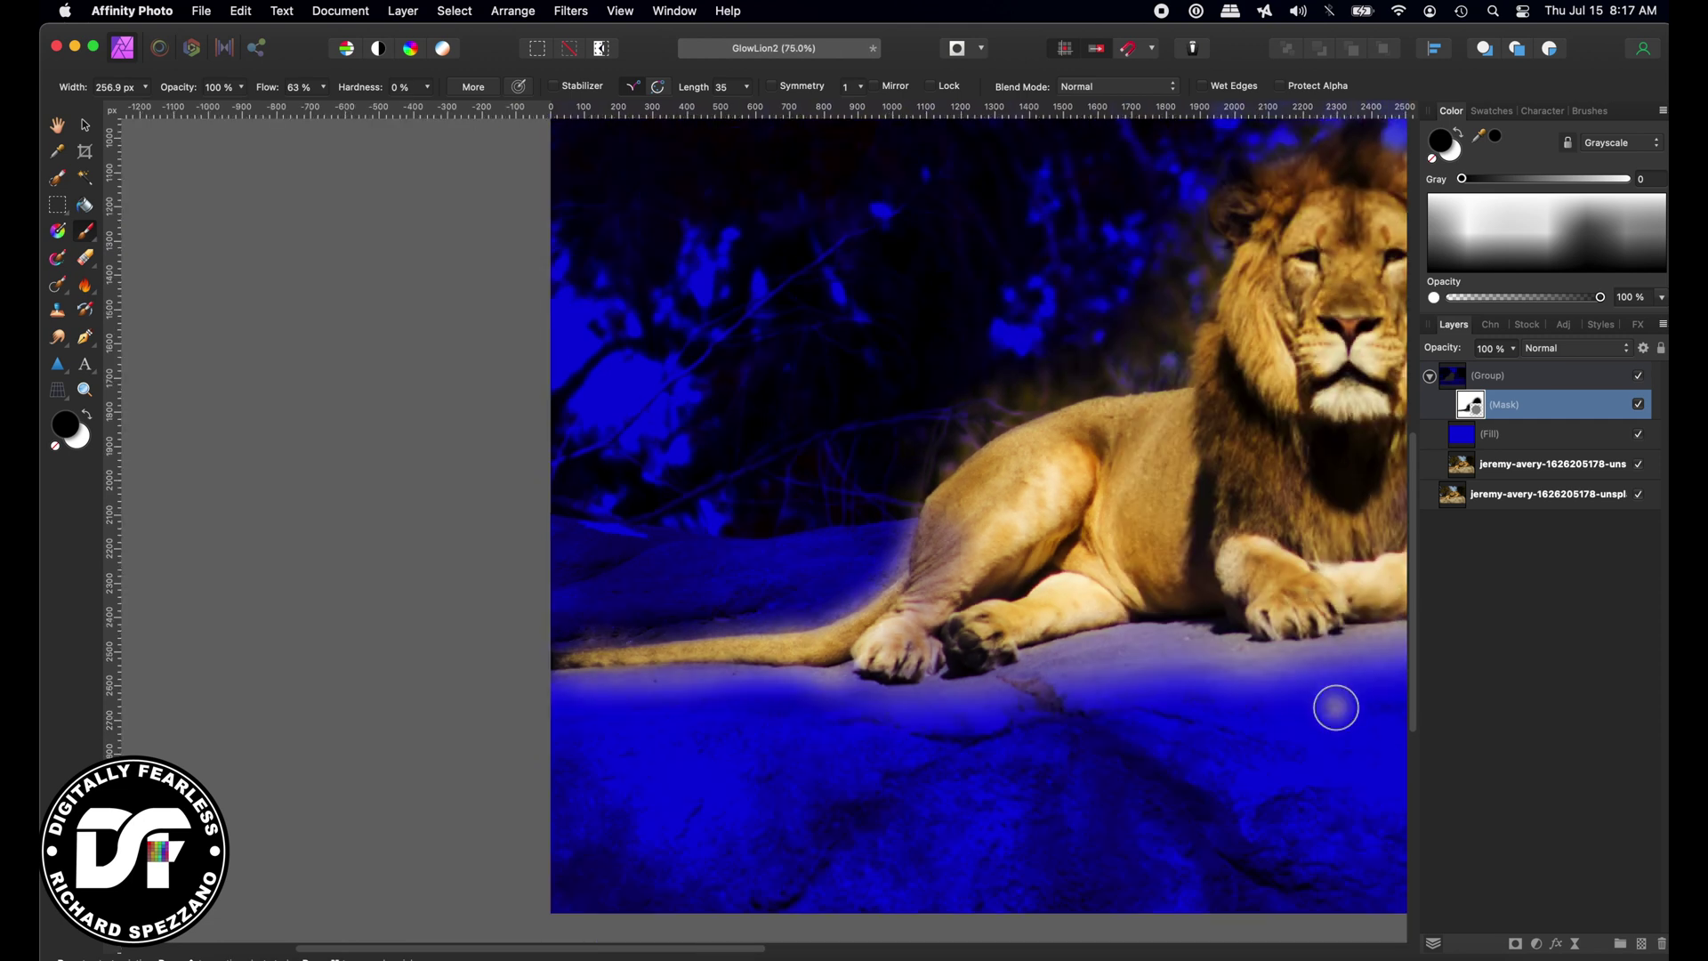
pyautogui.press('super+0')
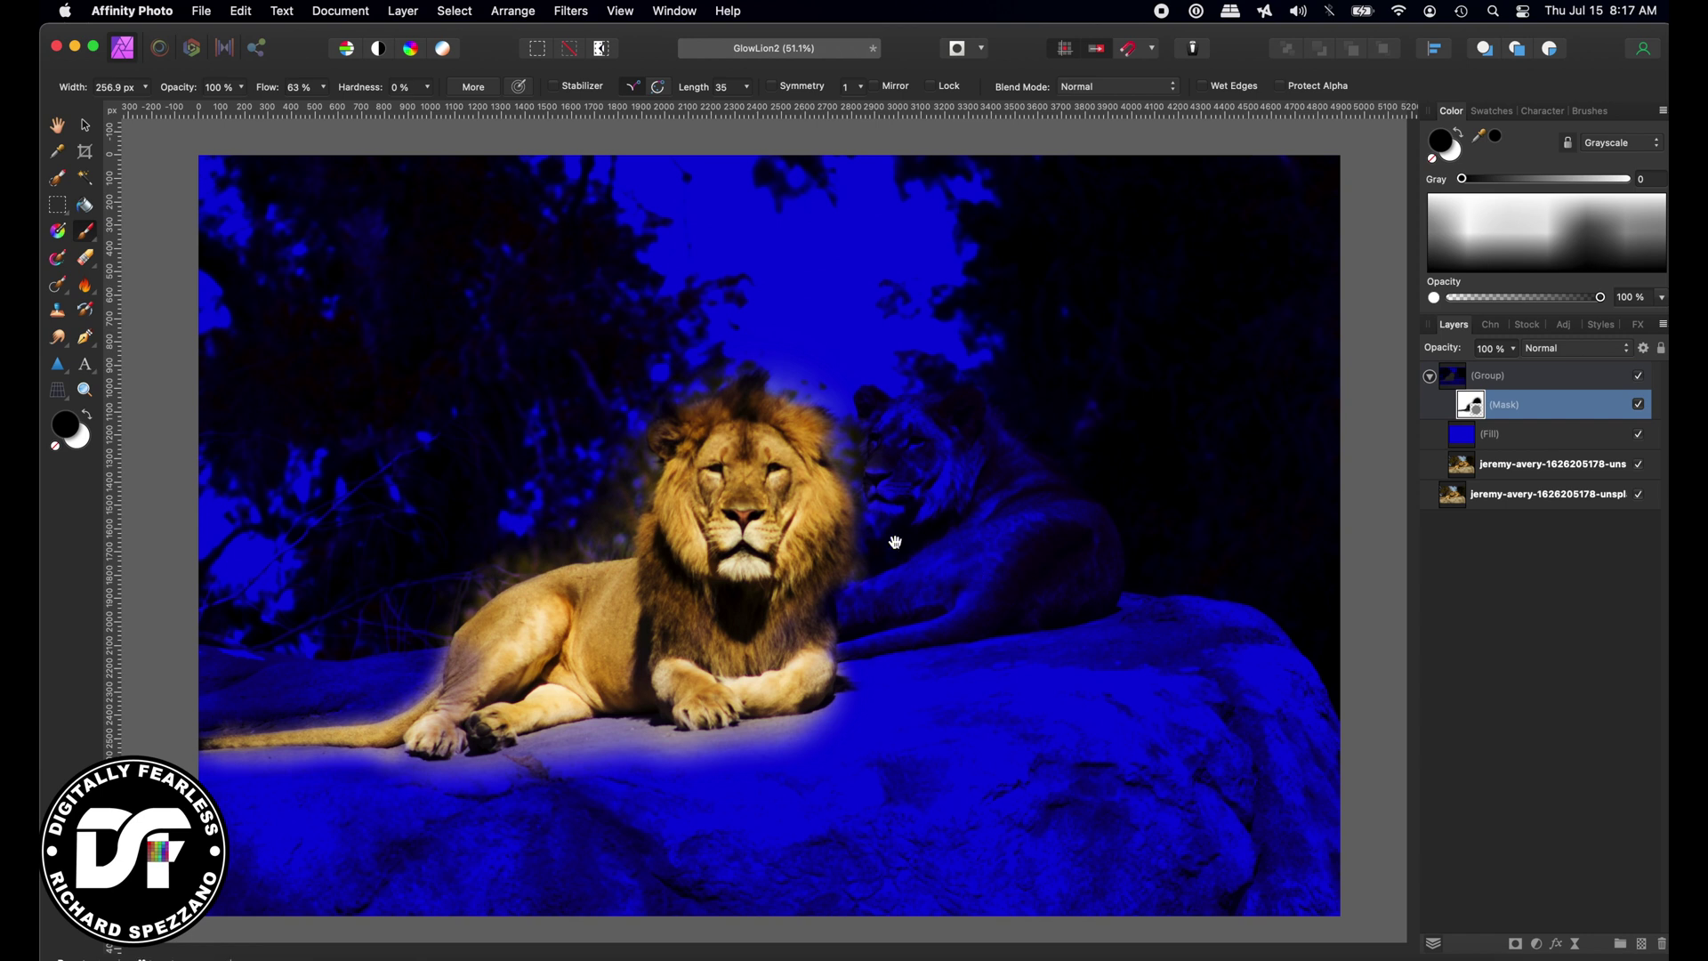
pyautogui.moveTo(895, 542)
pyautogui.mouseDown()
pyautogui.moveTo(640, 690)
pyautogui.moveTo(729, 564)
pyautogui.moveTo(761, 557)
pyautogui.mouseUp()
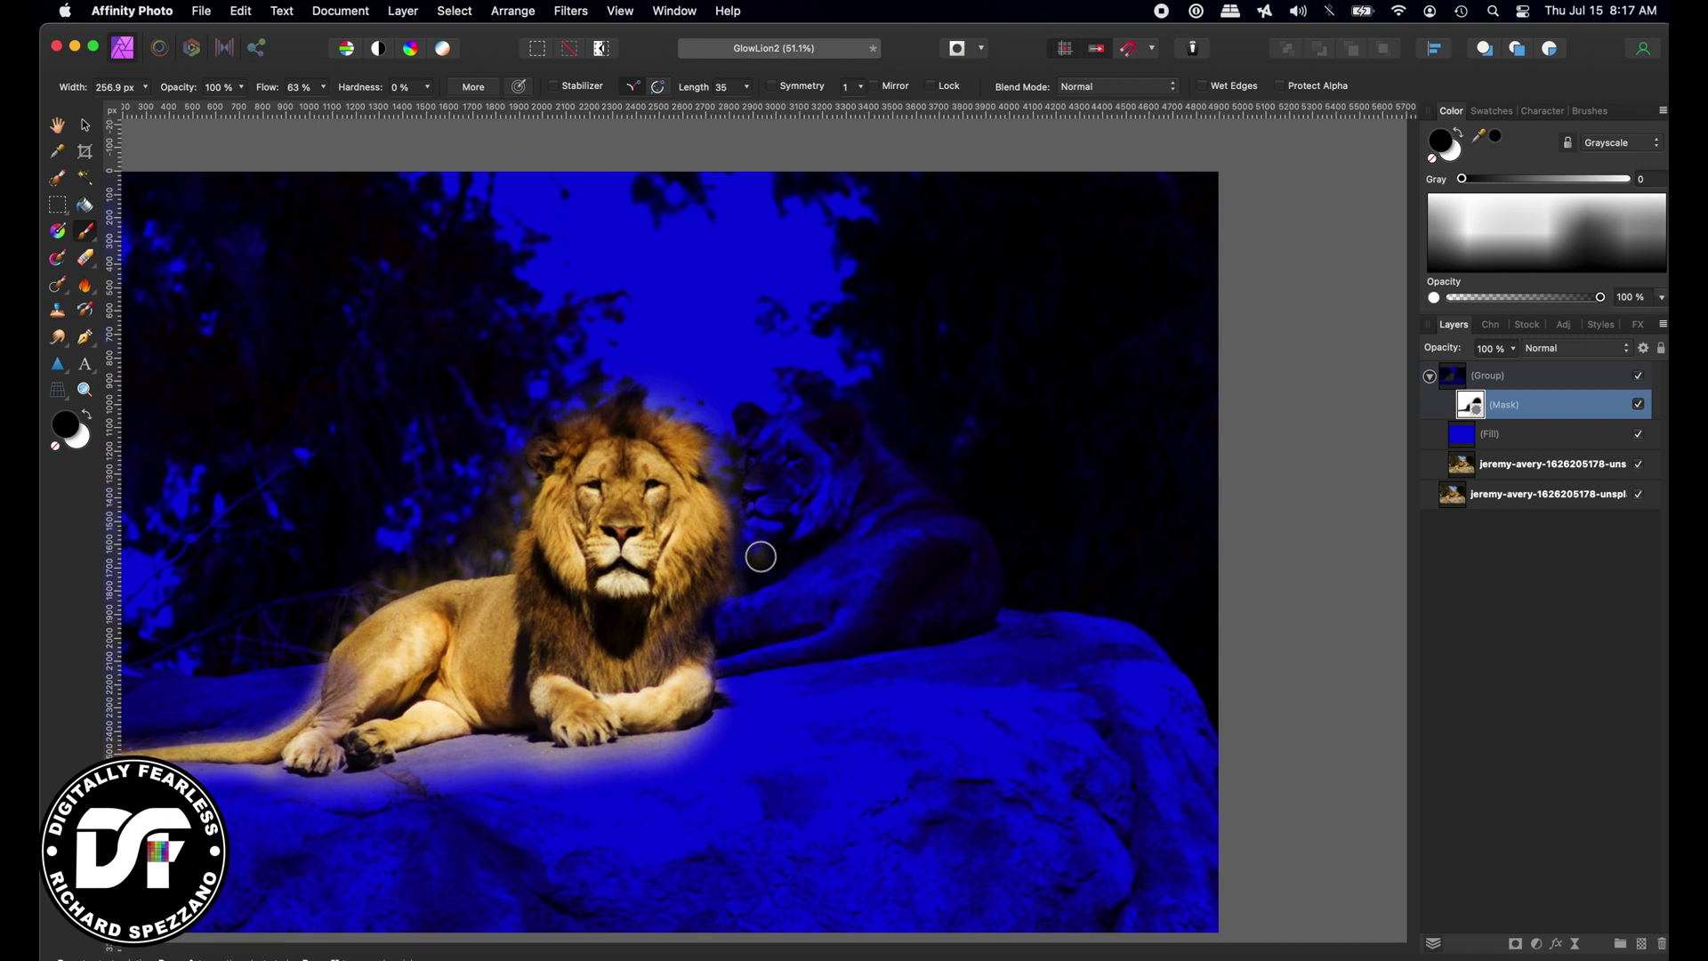
# At 100% zoom, paint black on the mask to reveal the second lion's eye, face and paw warmly.
pyautogui.press('super+1')
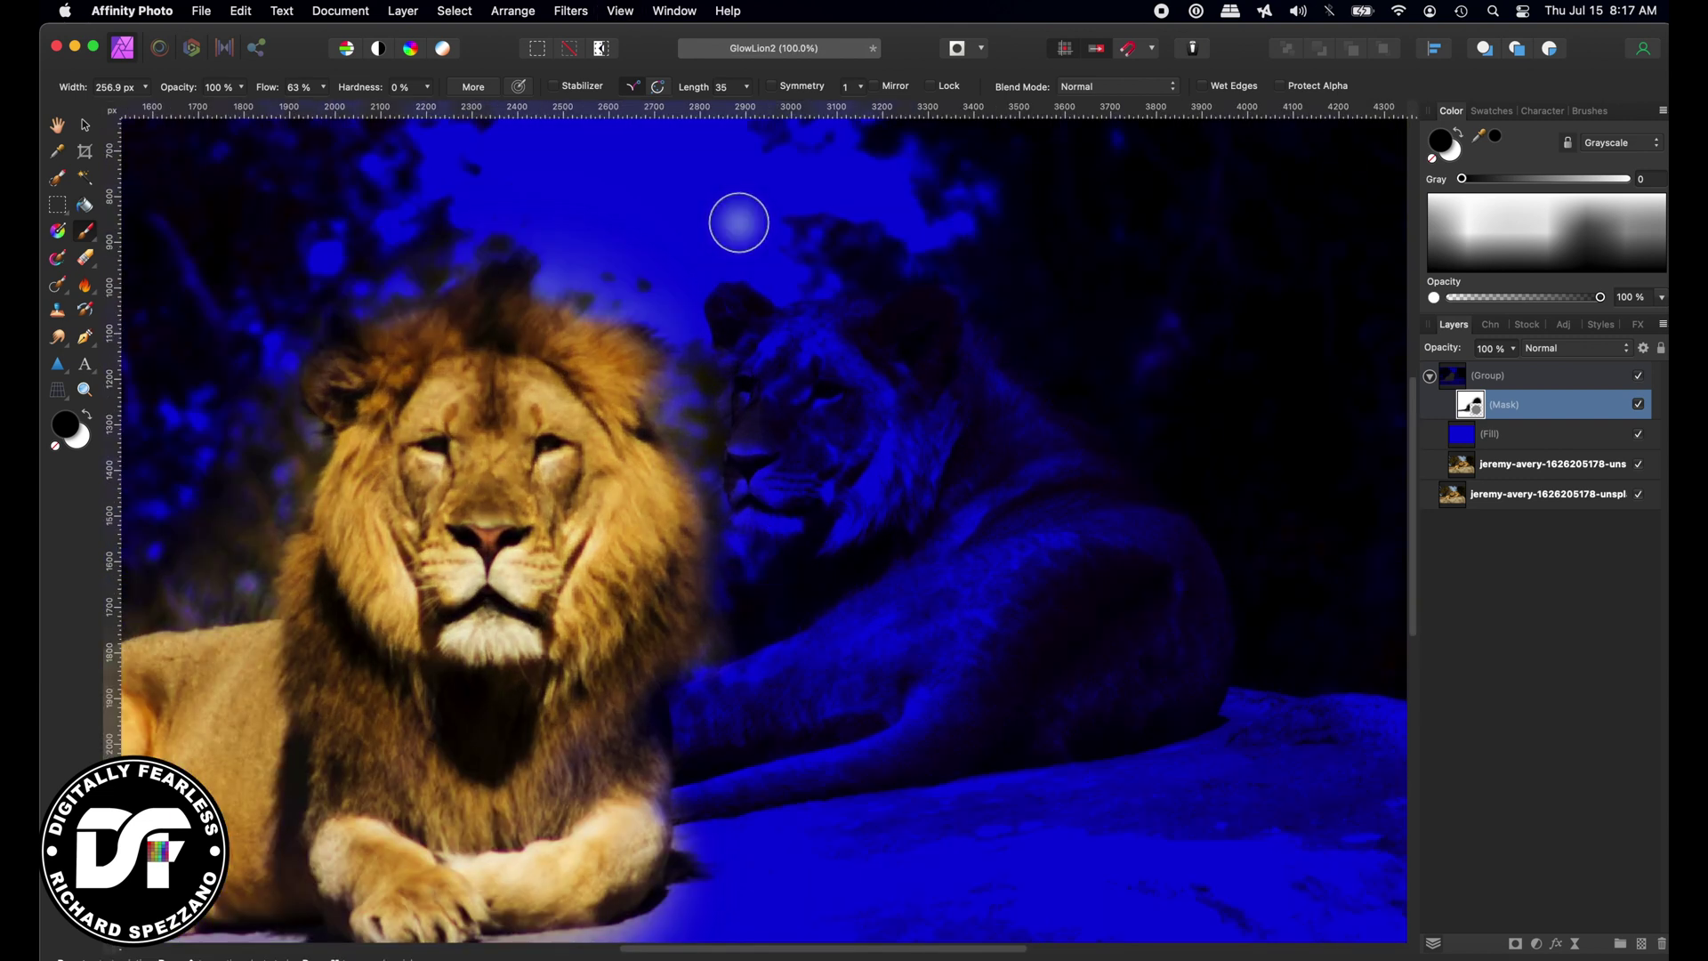
pyautogui.moveTo(748, 377); pyautogui.dragTo(716, 399)
pyautogui.press(']')
pyautogui.press(']')
pyautogui.press(']')
pyautogui.press(']')
pyautogui.press(']')
pyautogui.press(']')
pyautogui.press('super+z')
pyautogui.press('super+z')
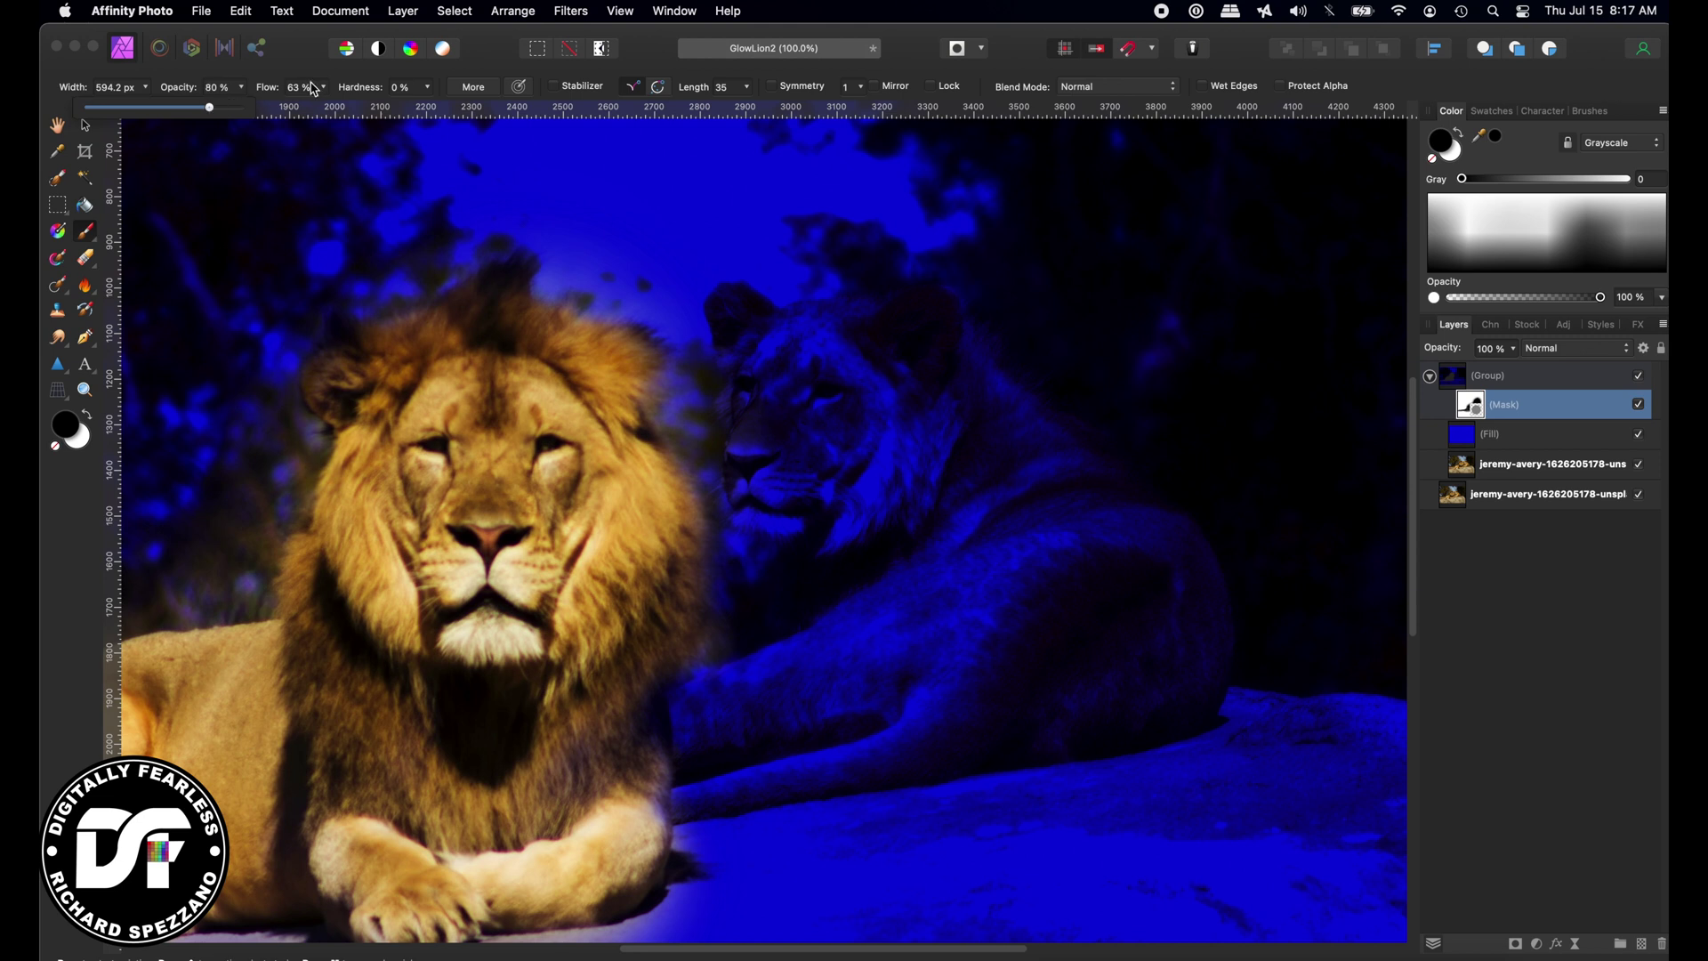
pyautogui.moveTo(721, 424)
pyautogui.mouseDown()
pyautogui.moveTo(691, 407)
pyautogui.moveTo(719, 404)
pyautogui.moveTo(725, 356)
pyautogui.moveTo(712, 451)
pyautogui.moveTo(738, 504)
pyautogui.moveTo(702, 478)
pyautogui.moveTo(674, 524)
pyautogui.moveTo(683, 590)
pyautogui.moveTo(716, 466)
pyautogui.moveTo(746, 437)
pyautogui.moveTo(729, 392)
pyautogui.moveTo(792, 409)
pyautogui.mouseUp()
pyautogui.moveTo(638, 586)
pyautogui.mouseDown()
pyautogui.moveTo(666, 664)
pyautogui.moveTo(717, 513)
pyautogui.moveTo(735, 552)
pyautogui.moveTo(721, 647)
pyautogui.mouseUp()
# With a smaller brush, warm the second lion's chin, leg and neck up to her ear.
pyautogui.press('[')
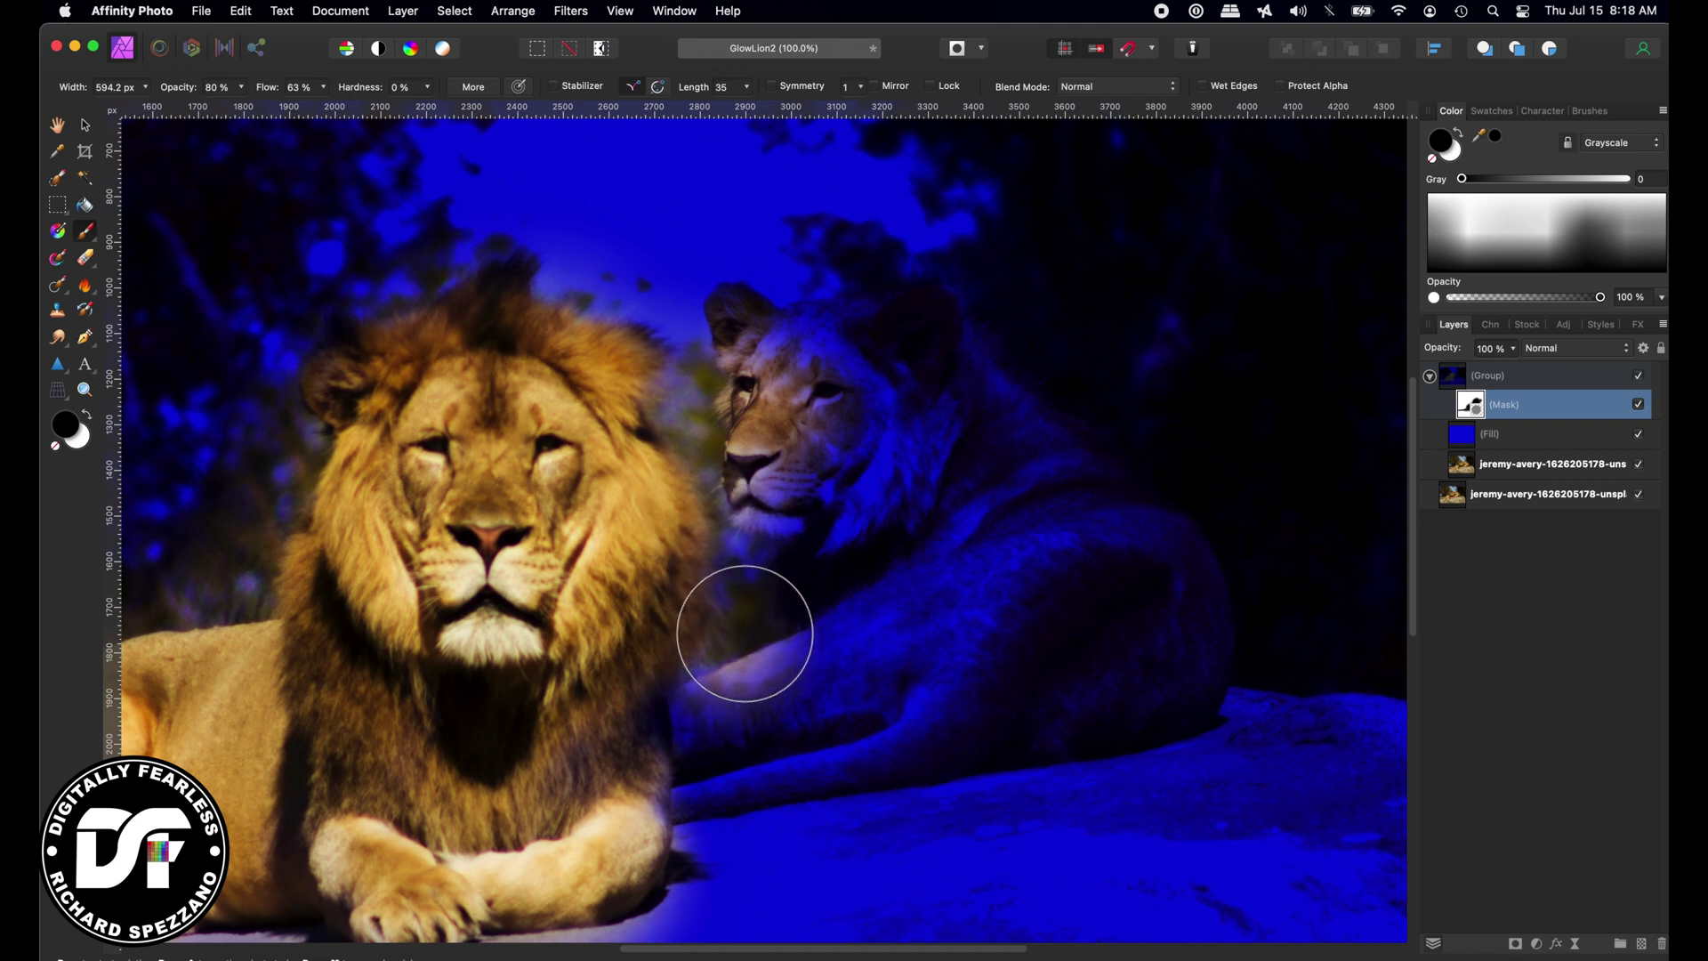
pyautogui.press('[')
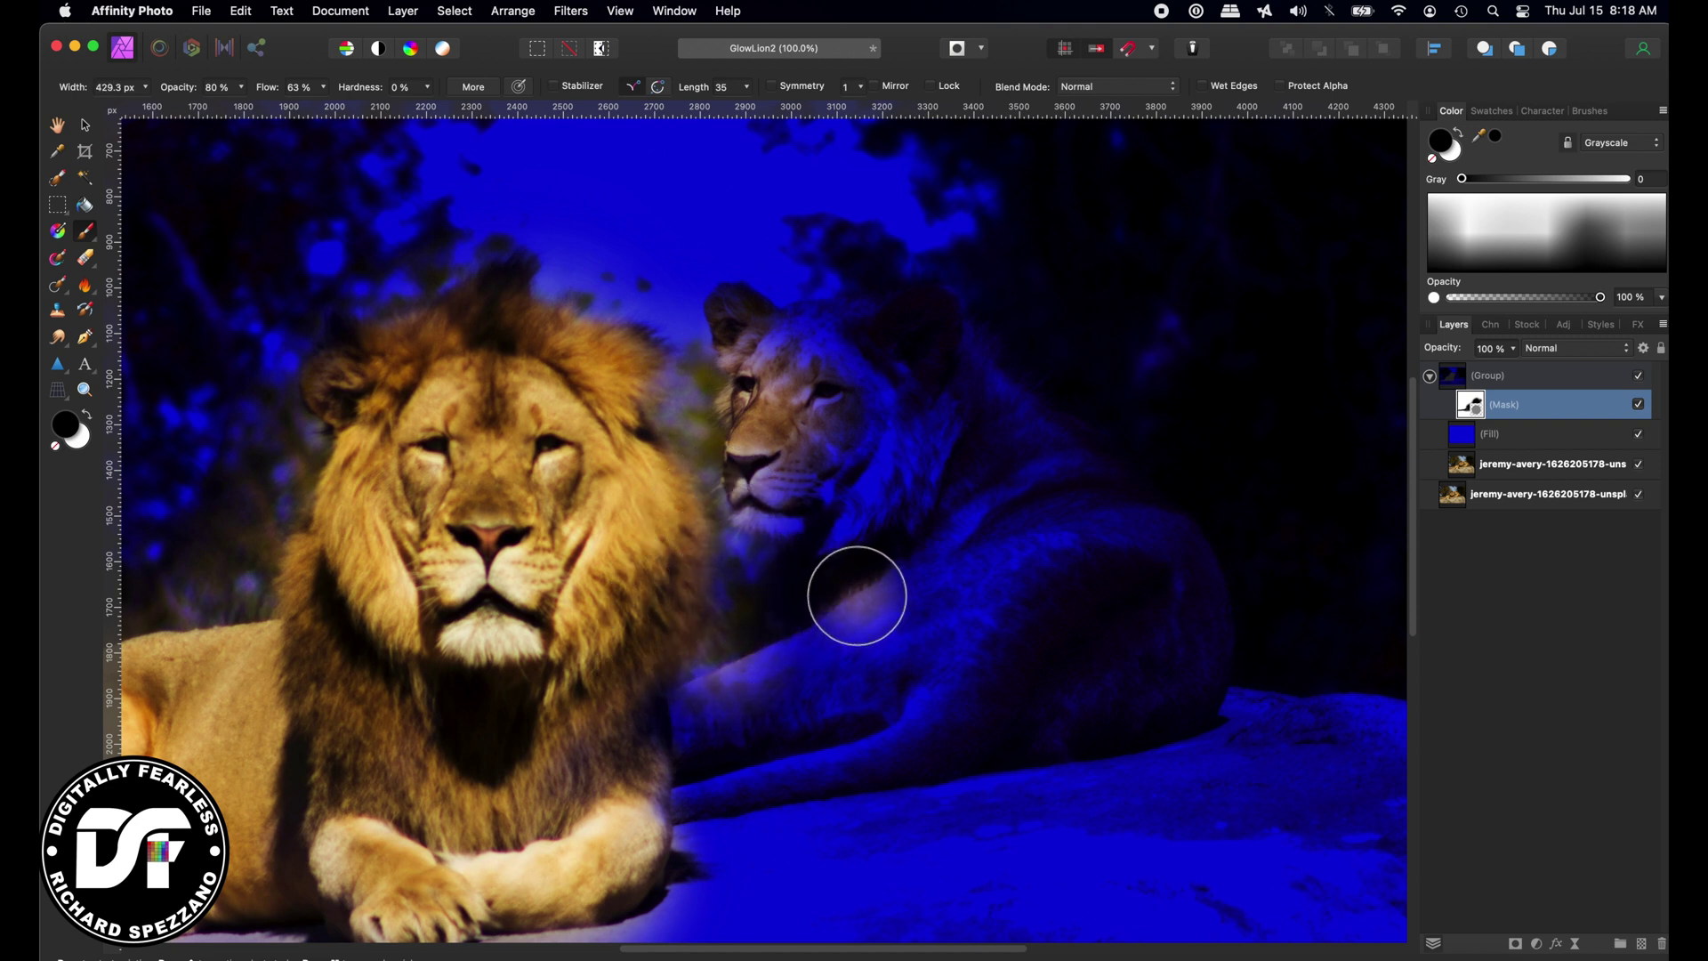
pyautogui.moveTo(769, 642)
pyautogui.mouseDown()
pyautogui.moveTo(620, 691)
pyautogui.moveTo(726, 623)
pyautogui.moveTo(749, 563)
pyautogui.moveTo(739, 670)
pyautogui.moveTo(706, 687)
pyautogui.moveTo(675, 675)
pyautogui.moveTo(741, 739)
pyautogui.moveTo(845, 745)
pyautogui.moveTo(744, 753)
pyautogui.moveTo(670, 785)
pyautogui.mouseUp()
pyautogui.press('[')
pyautogui.press('[')
pyautogui.press('[')
pyautogui.press('[')
pyautogui.press('[')
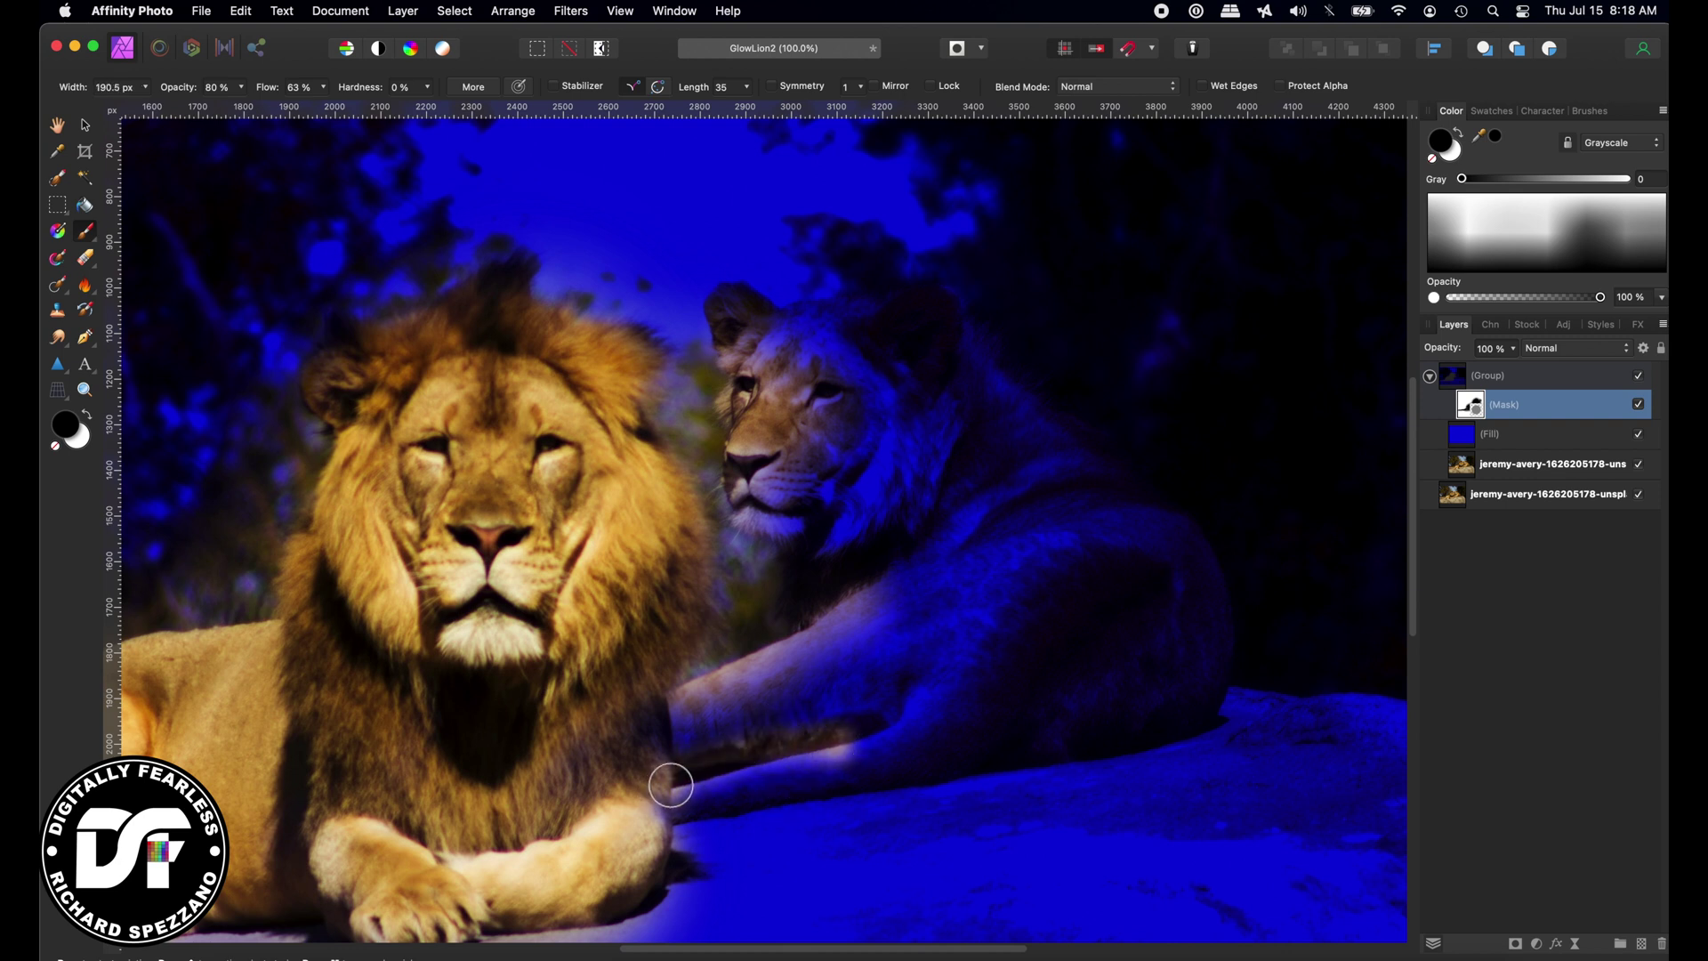
pyautogui.press('super+z')
pyautogui.press('super+z')
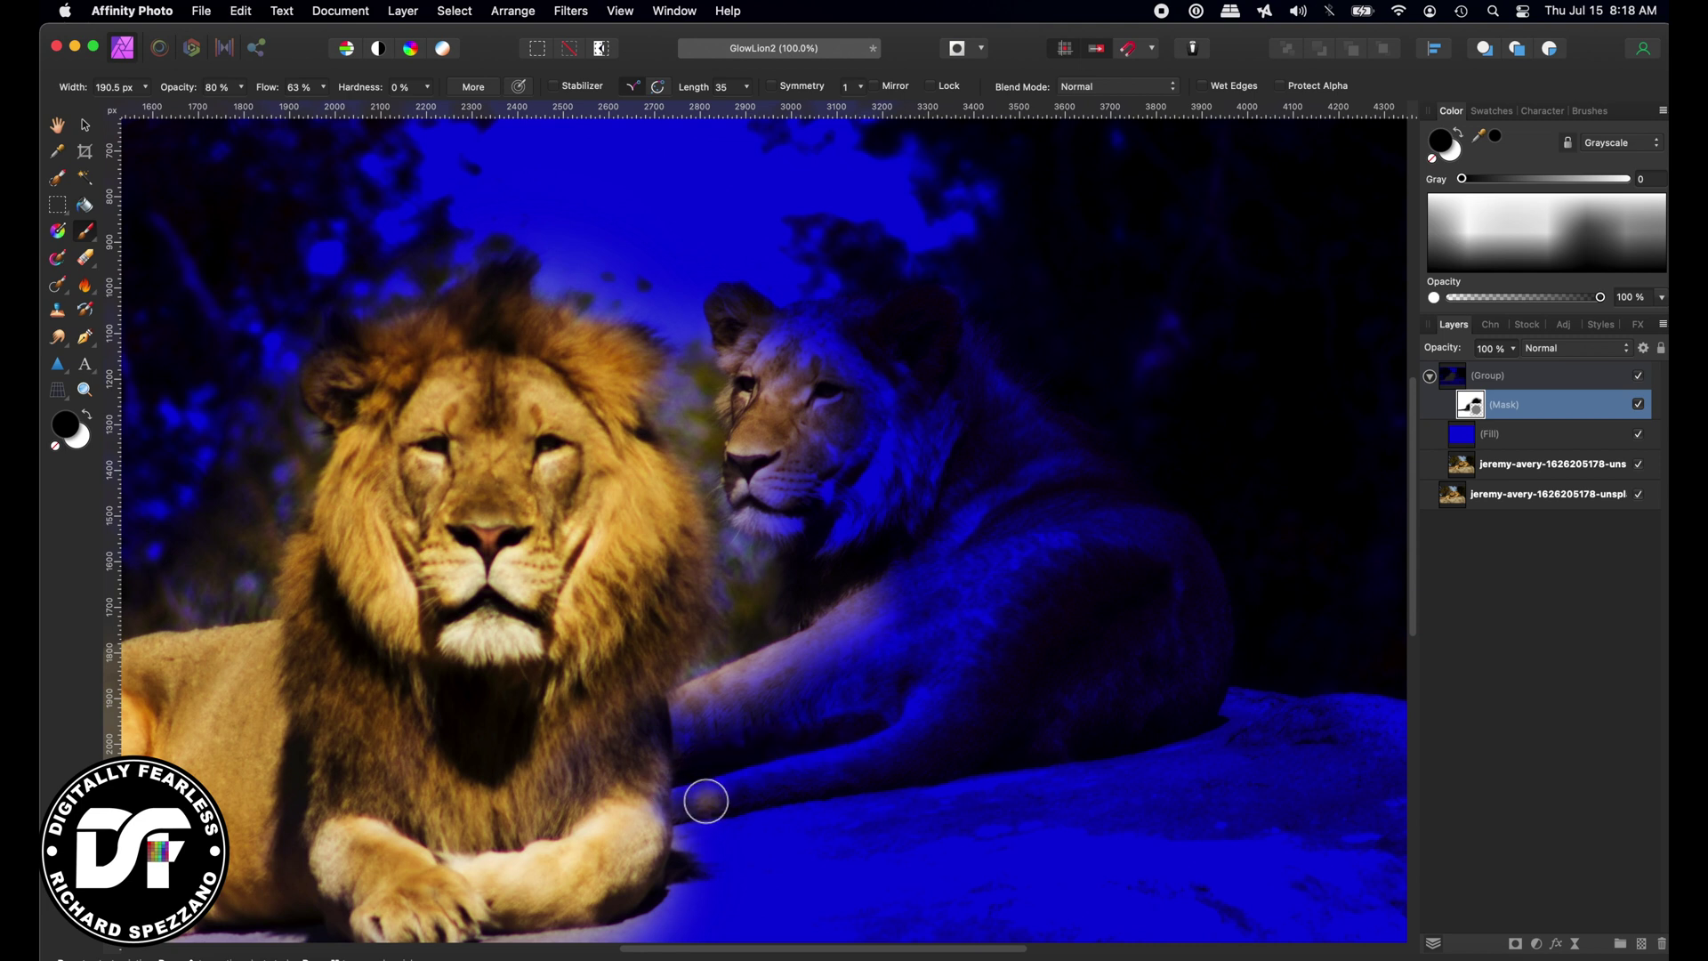
pyautogui.moveTo(683, 776)
pyautogui.mouseDown()
pyautogui.moveTo(837, 742)
pyautogui.moveTo(674, 813)
pyautogui.moveTo(698, 809)
pyautogui.moveTo(718, 804)
pyautogui.moveTo(599, 799)
pyautogui.moveTo(560, 837)
pyautogui.moveTo(732, 710)
pyautogui.moveTo(693, 714)
pyautogui.moveTo(672, 797)
pyautogui.moveTo(679, 694)
pyautogui.moveTo(695, 782)
pyautogui.moveTo(722, 662)
pyautogui.mouseUp()
pyautogui.moveTo(726, 560); pyautogui.dragTo(720, 525)
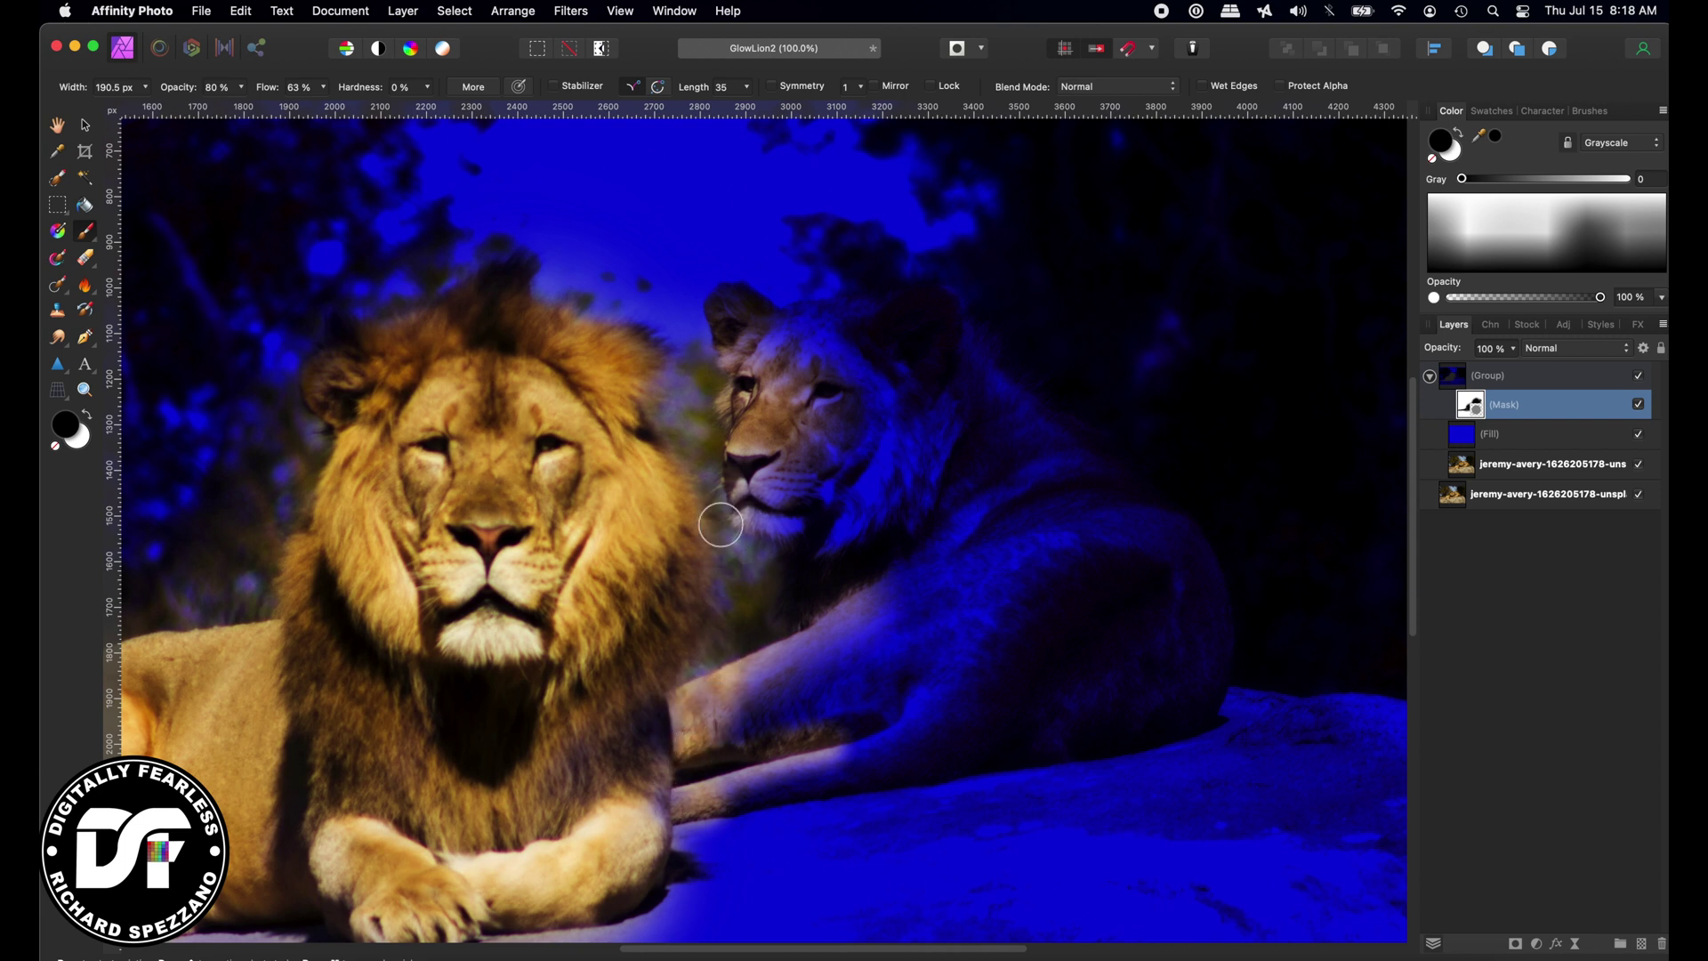
pyautogui.moveTo(695, 453); pyautogui.dragTo(744, 557)
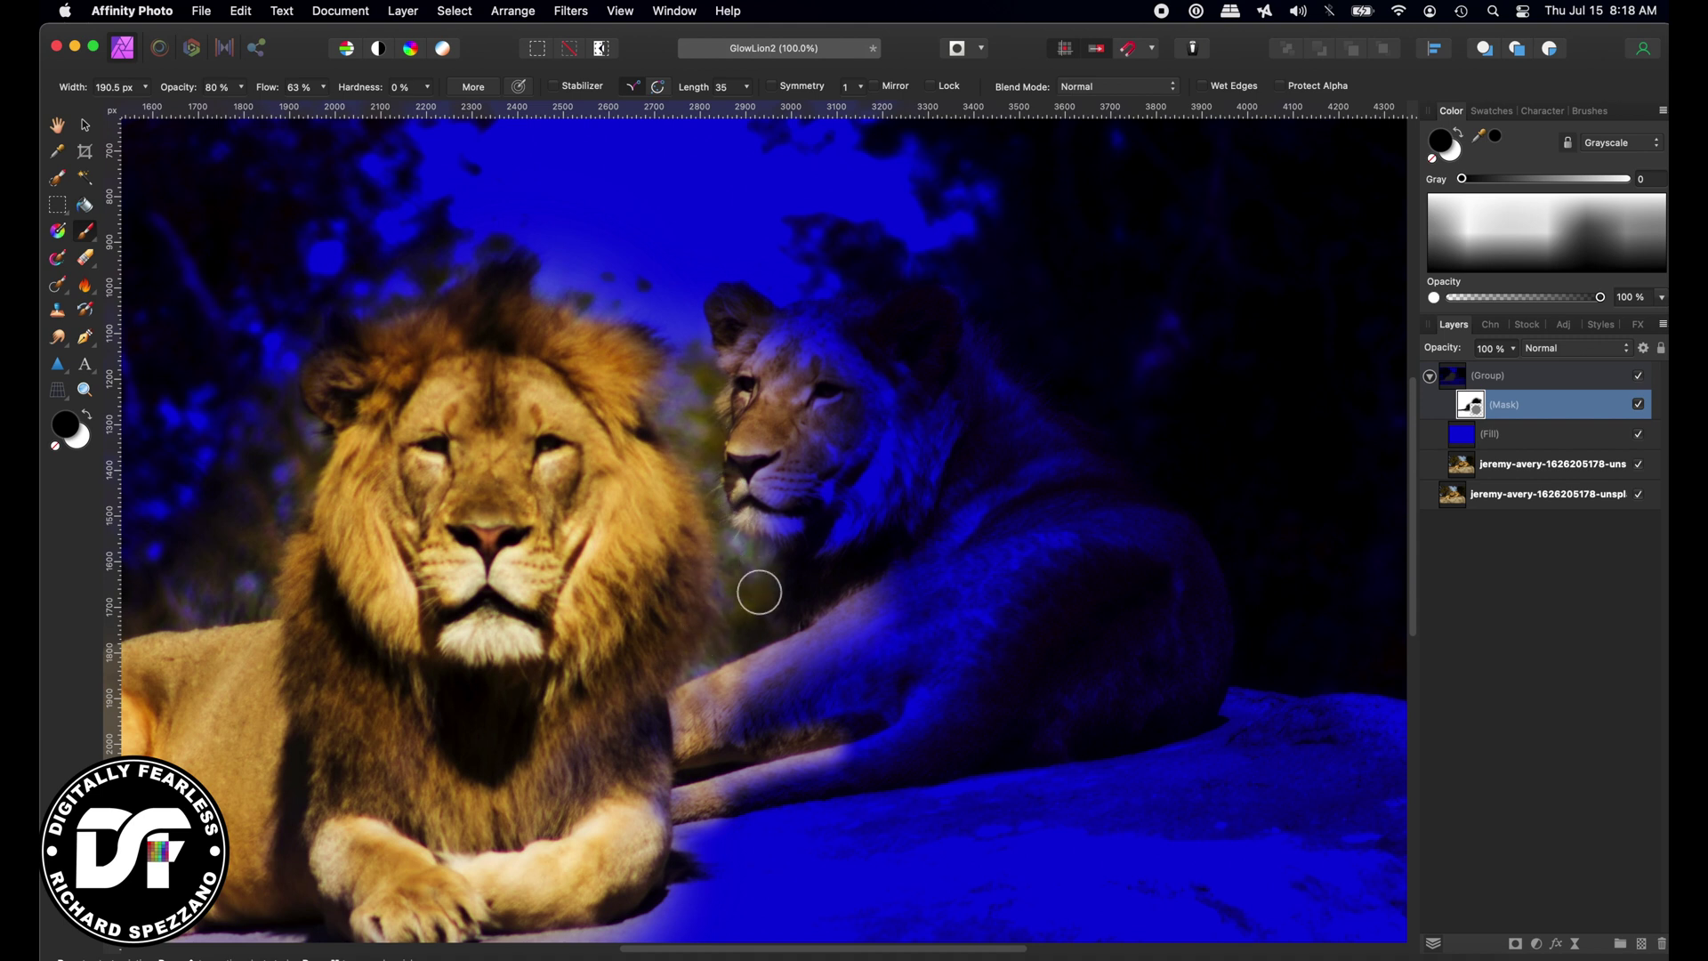
pyautogui.moveTo(759, 593)
pyautogui.mouseDown()
pyautogui.moveTo(838, 566)
pyautogui.moveTo(819, 569)
pyautogui.moveTo(850, 396)
pyautogui.moveTo(921, 323)
pyautogui.moveTo(937, 338)
pyautogui.moveTo(917, 329)
pyautogui.moveTo(839, 377)
pyautogui.moveTo(887, 518)
pyautogui.moveTo(922, 342)
pyautogui.moveTo(906, 338)
pyautogui.moveTo(899, 422)
pyautogui.moveTo(964, 497)
pyautogui.moveTo(884, 492)
pyautogui.moveTo(895, 331)
pyautogui.moveTo(917, 332)
pyautogui.moveTo(906, 427)
pyautogui.moveTo(883, 449)
pyautogui.moveTo(861, 366)
pyautogui.moveTo(820, 349)
pyautogui.moveTo(752, 464)
pyautogui.moveTo(832, 406)
pyautogui.mouseUp()
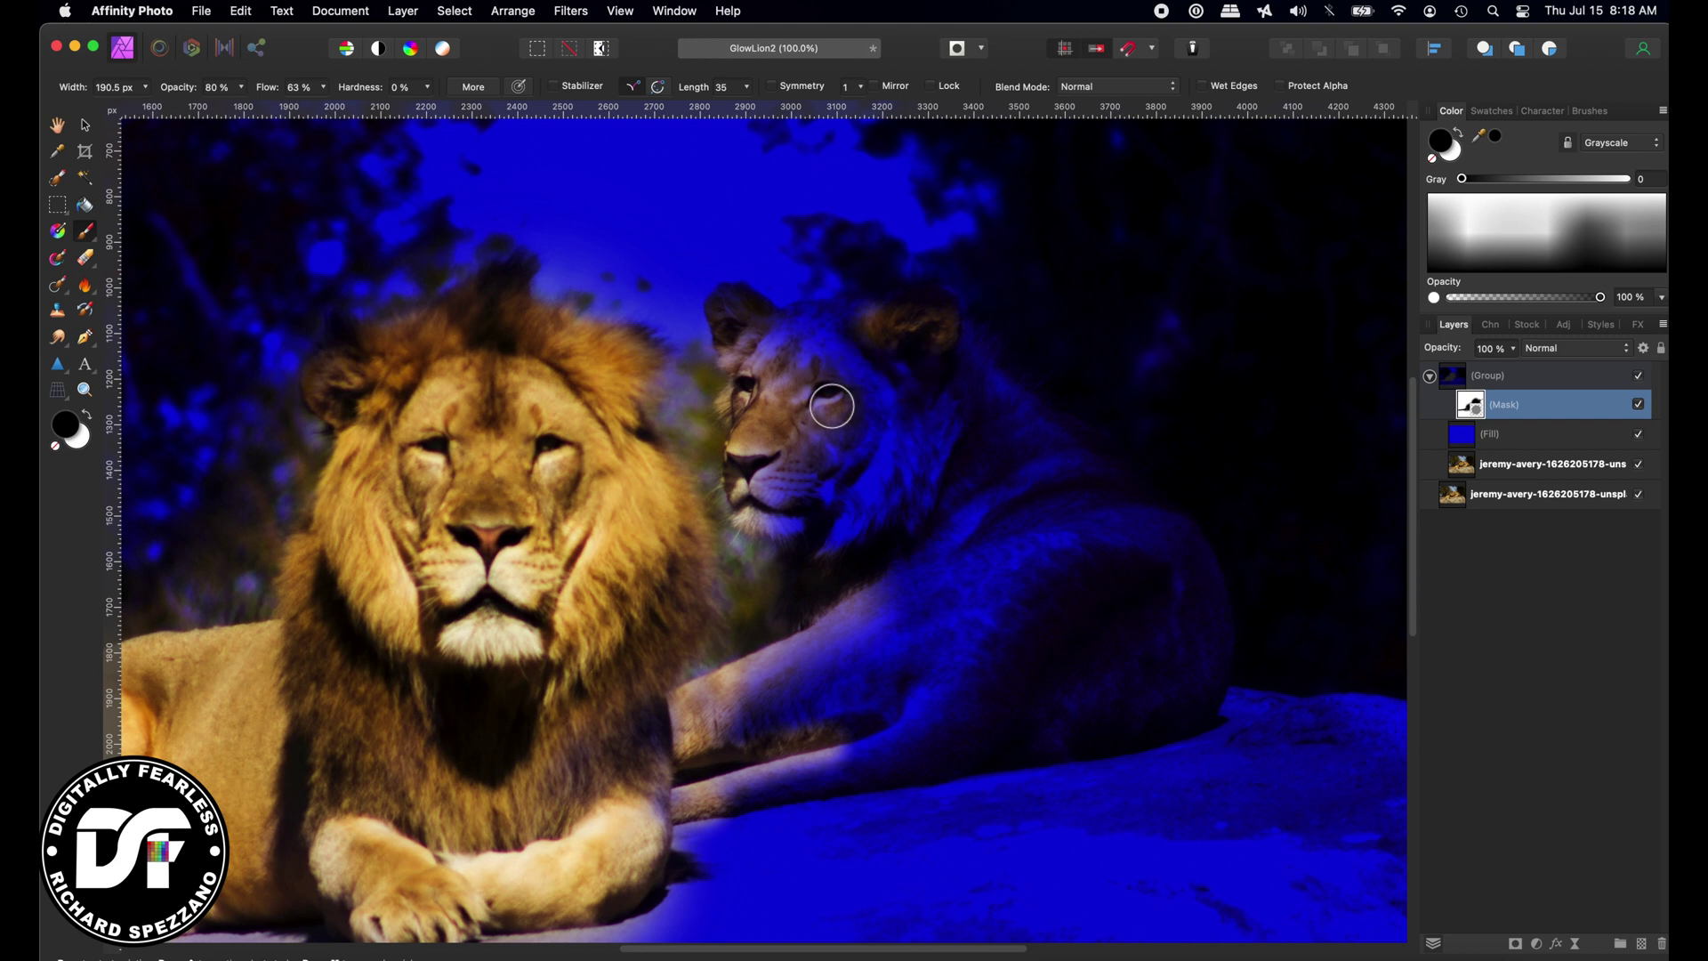
# With a larger brush, warm her forehead, cheek, body, upper and lower foreleg, and left ear.
pyautogui.press(']')
pyautogui.press(']')
pyautogui.press(']')
pyautogui.press(']')
pyautogui.press(']')
pyautogui.press(']')
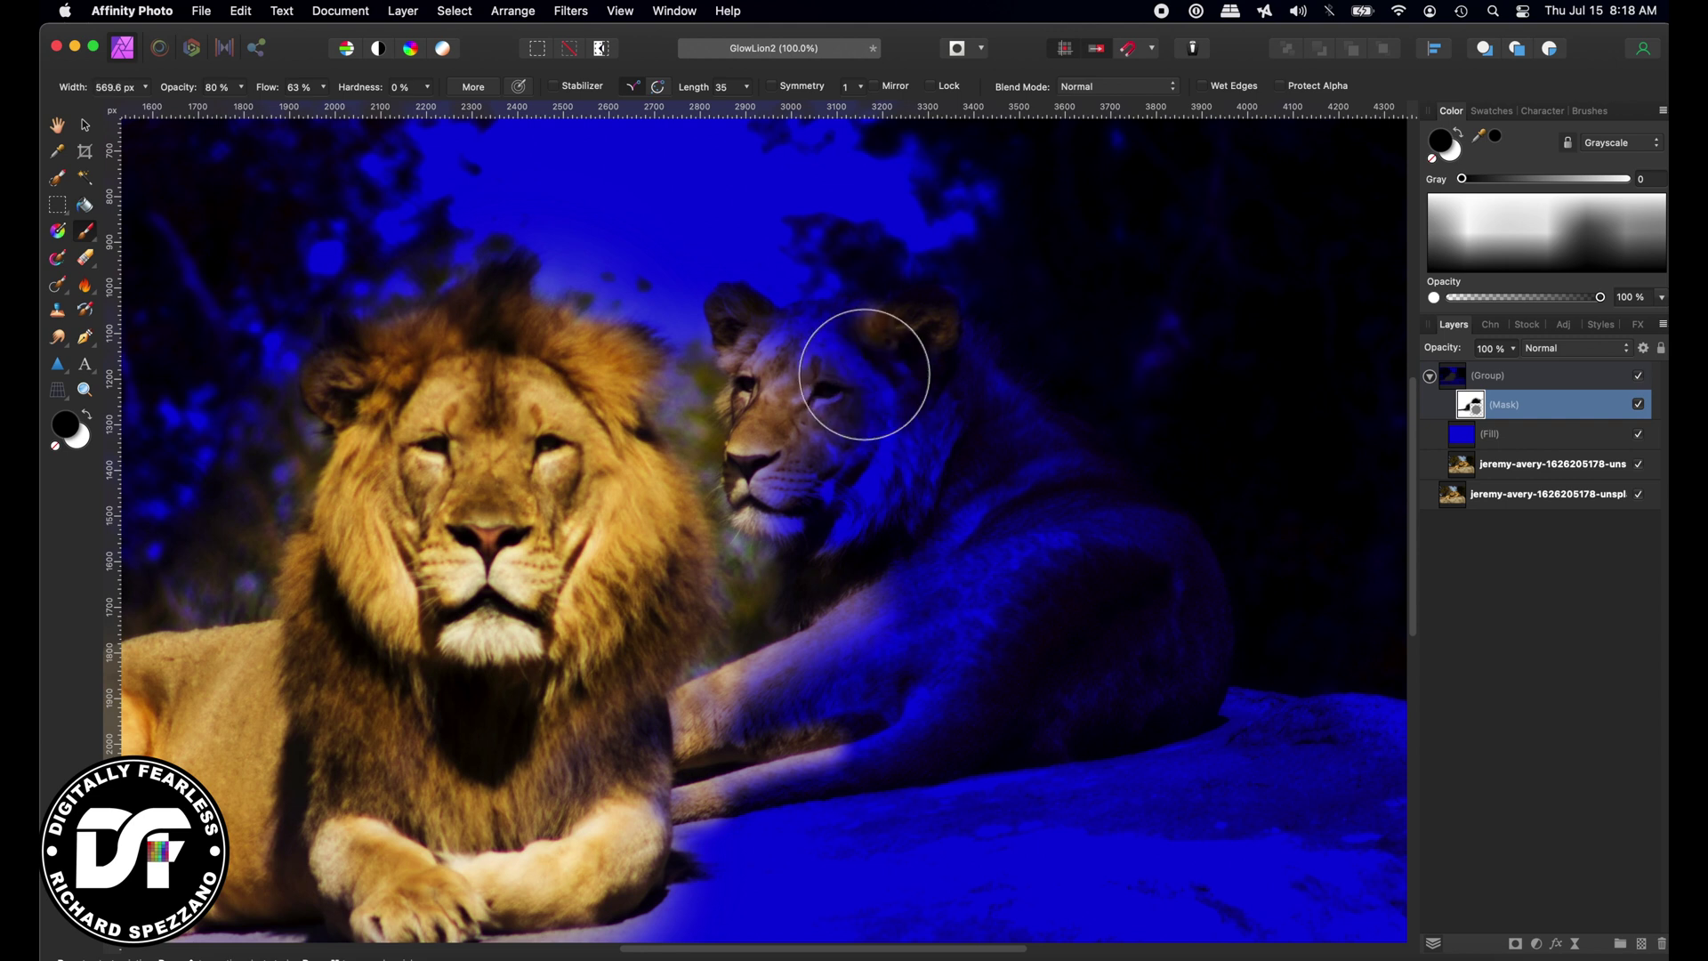
pyautogui.press(']')
pyautogui.press(']')
pyautogui.press(']')
pyautogui.press(']')
pyautogui.moveTo(684, 542)
pyautogui.mouseDown()
pyautogui.moveTo(801, 324)
pyautogui.moveTo(789, 382)
pyautogui.mouseUp()
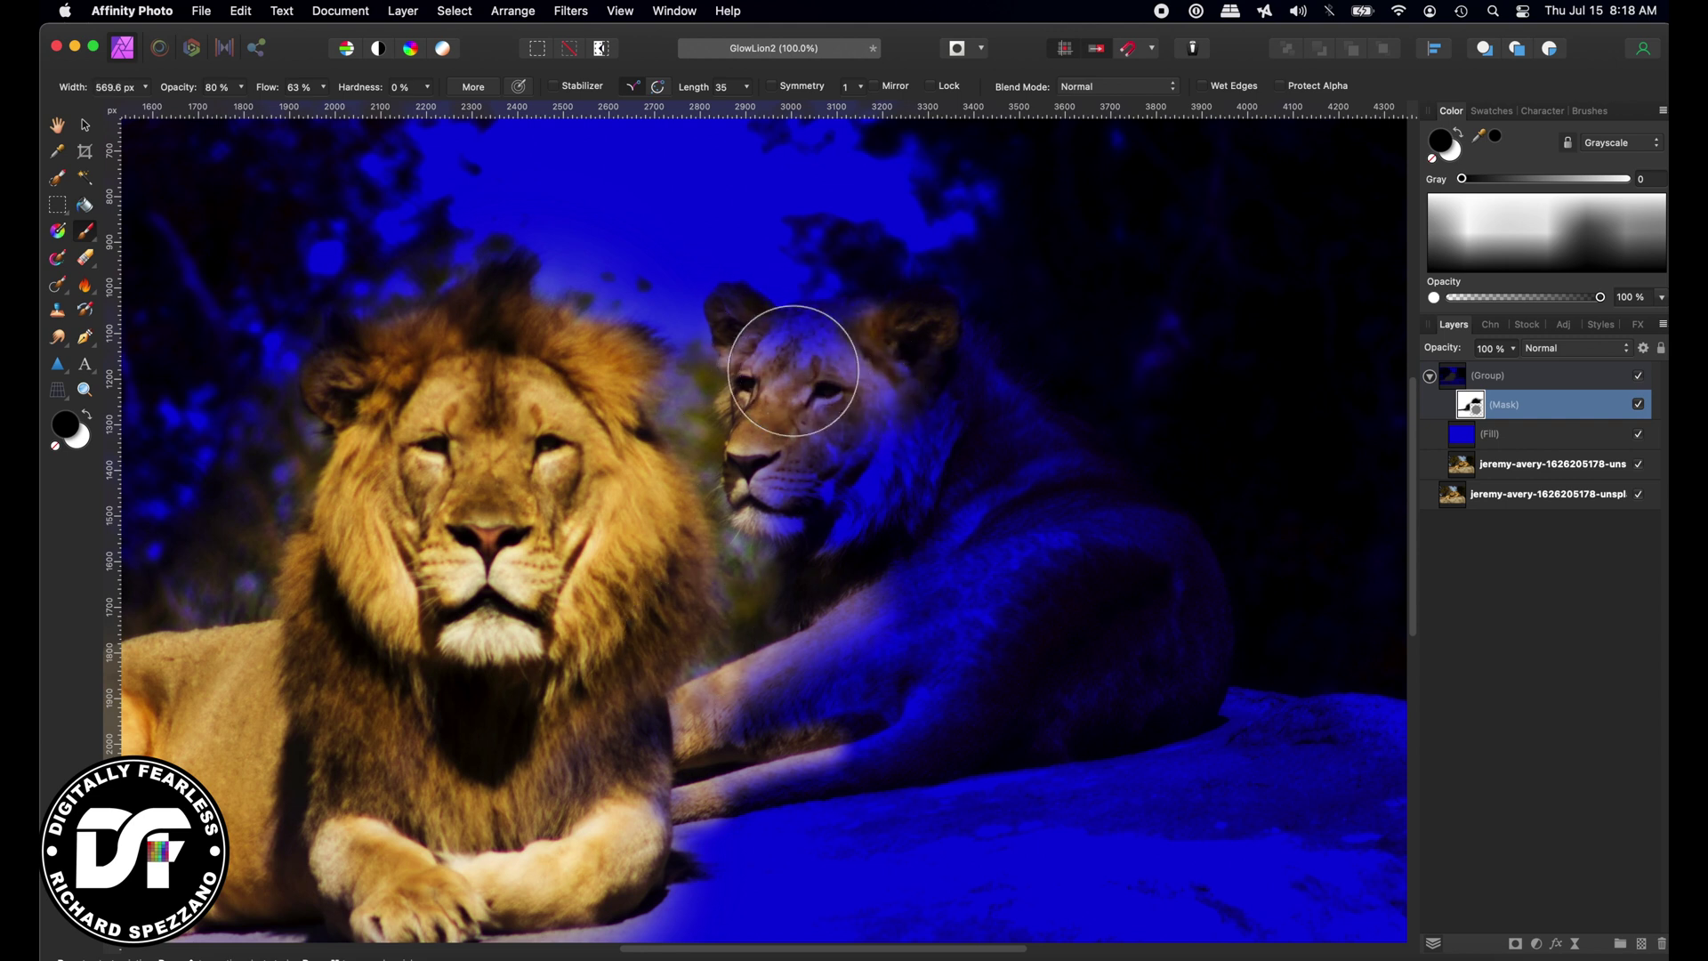
pyautogui.moveTo(822, 492)
pyautogui.mouseDown()
pyautogui.moveTo(846, 462)
pyautogui.moveTo(857, 475)
pyautogui.moveTo(999, 440)
pyautogui.moveTo(981, 406)
pyautogui.moveTo(991, 415)
pyautogui.moveTo(946, 401)
pyautogui.moveTo(1013, 475)
pyautogui.moveTo(1041, 579)
pyautogui.moveTo(1048, 534)
pyautogui.mouseUp()
pyautogui.press(']')
pyautogui.press(']')
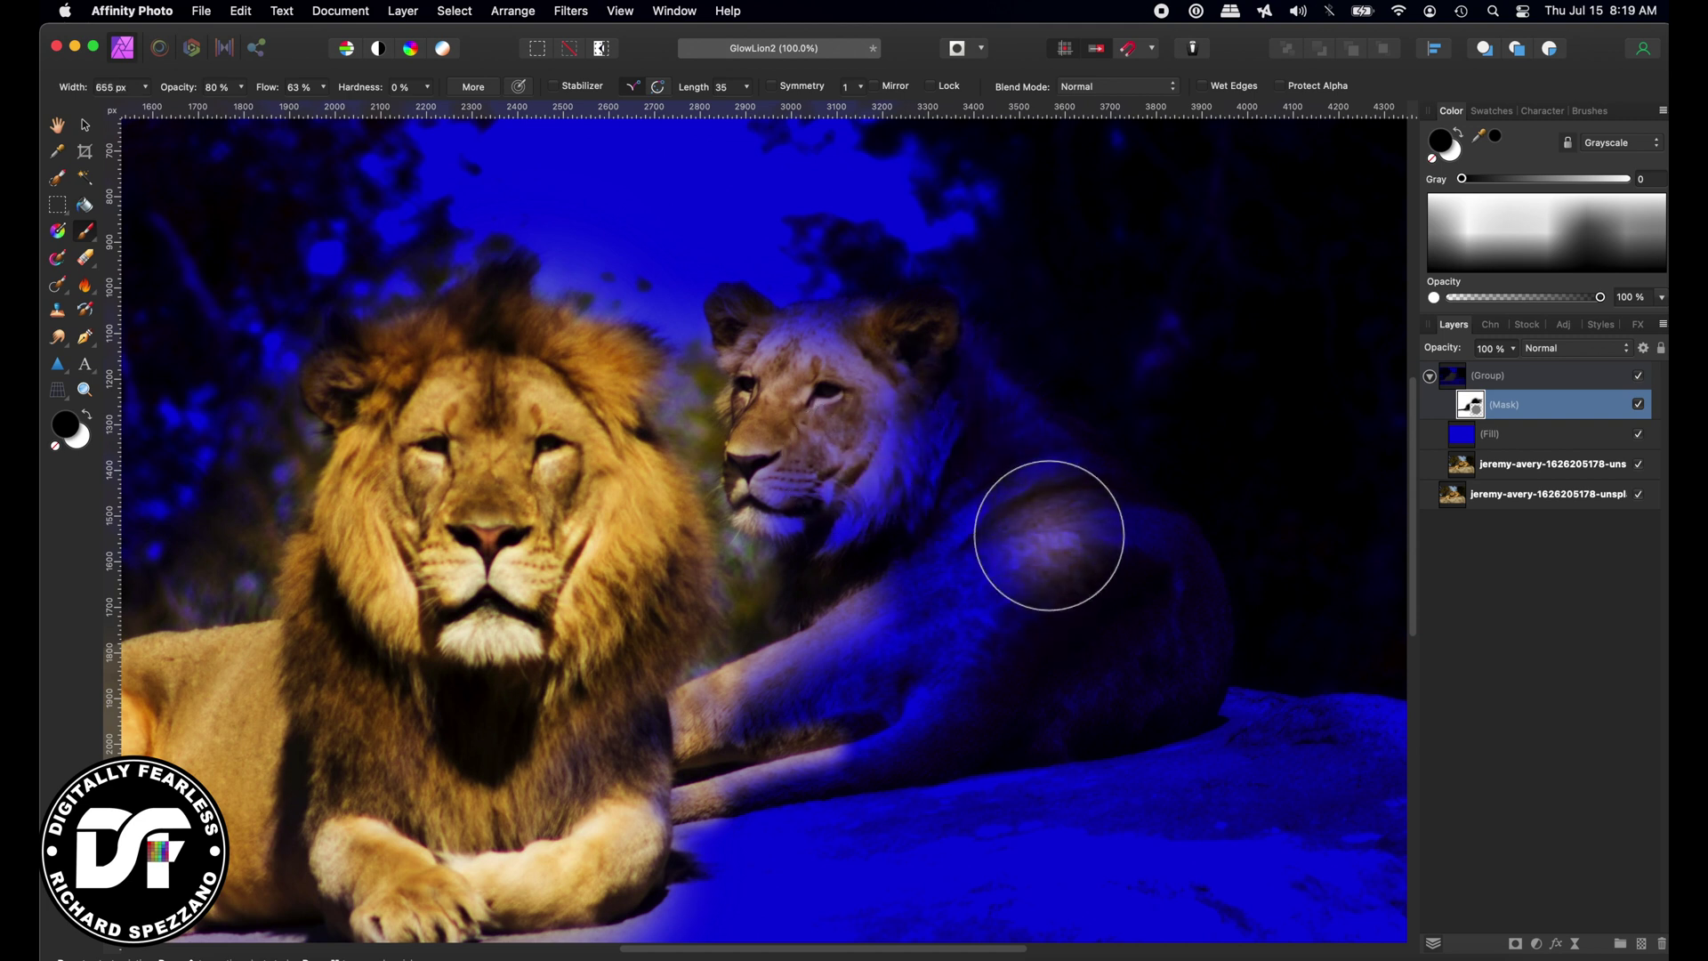
pyautogui.moveTo(1044, 537)
pyautogui.mouseDown()
pyautogui.moveTo(945, 576)
pyautogui.moveTo(692, 774)
pyautogui.moveTo(742, 769)
pyautogui.moveTo(938, 589)
pyautogui.moveTo(896, 593)
pyautogui.moveTo(667, 705)
pyautogui.mouseUp()
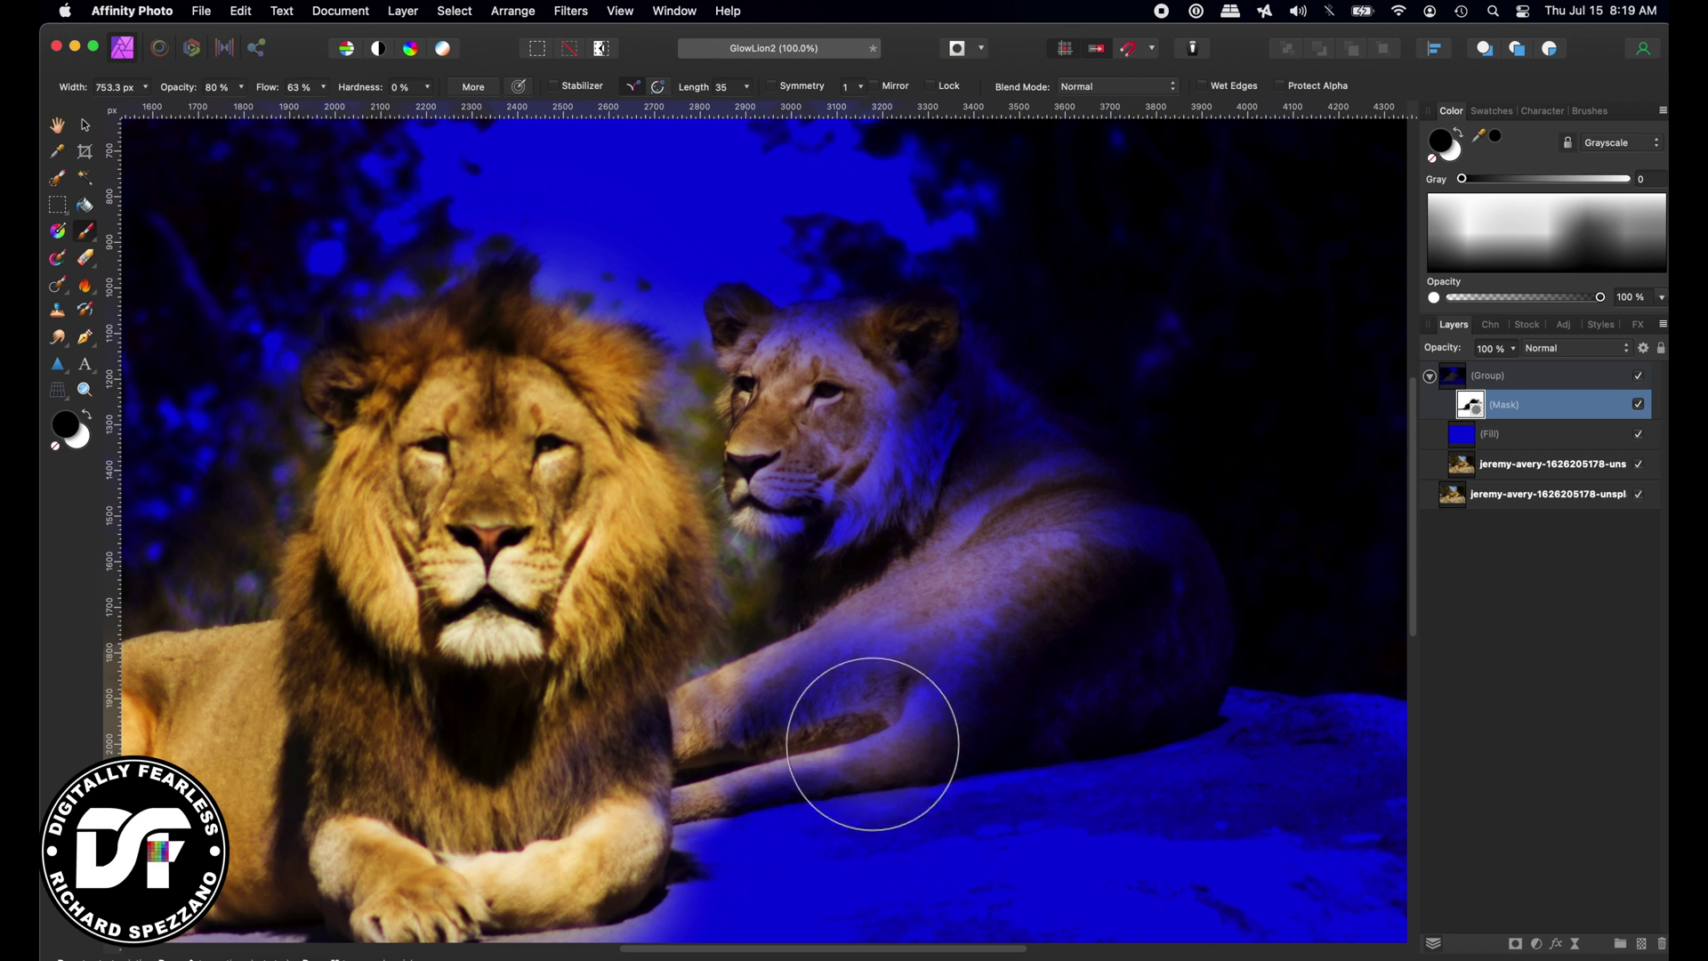
pyautogui.press('[')
pyautogui.press('[')
pyautogui.press('[')
pyautogui.press('[')
pyautogui.moveTo(860, 750)
pyautogui.mouseDown()
pyautogui.moveTo(705, 870)
pyautogui.moveTo(862, 759)
pyautogui.moveTo(436, 850)
pyautogui.mouseUp()
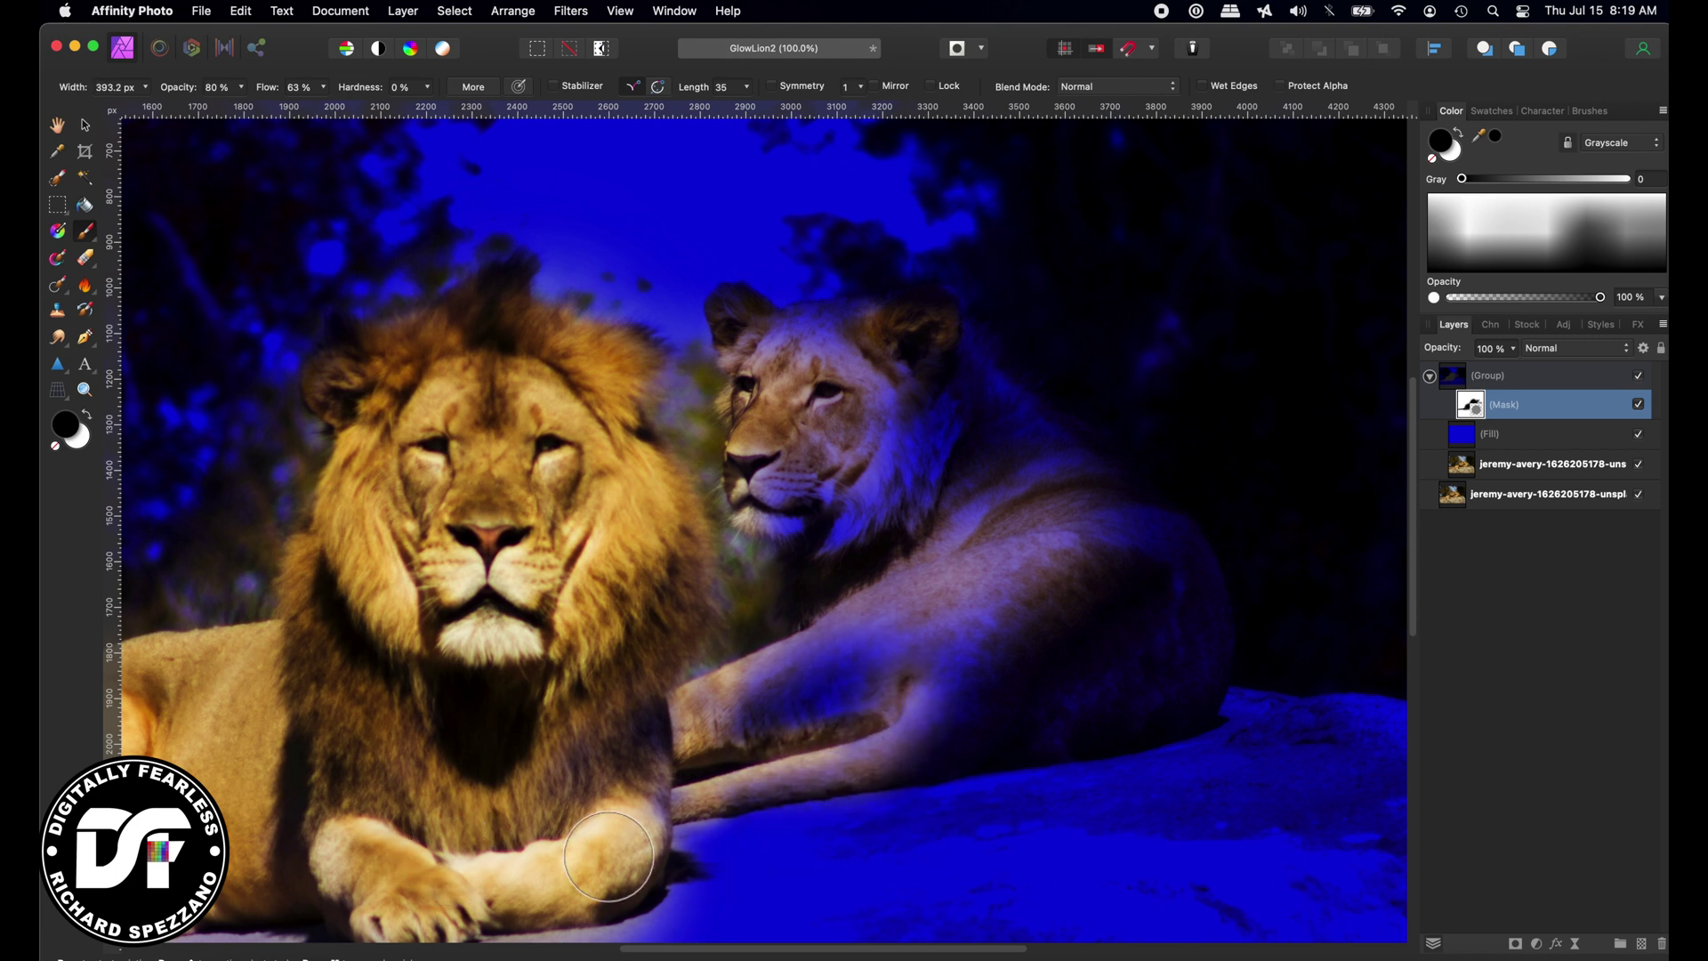
pyautogui.moveTo(1022, 709)
pyautogui.mouseDown()
pyautogui.moveTo(868, 658)
pyautogui.moveTo(771, 669)
pyautogui.moveTo(637, 754)
pyautogui.mouseUp()
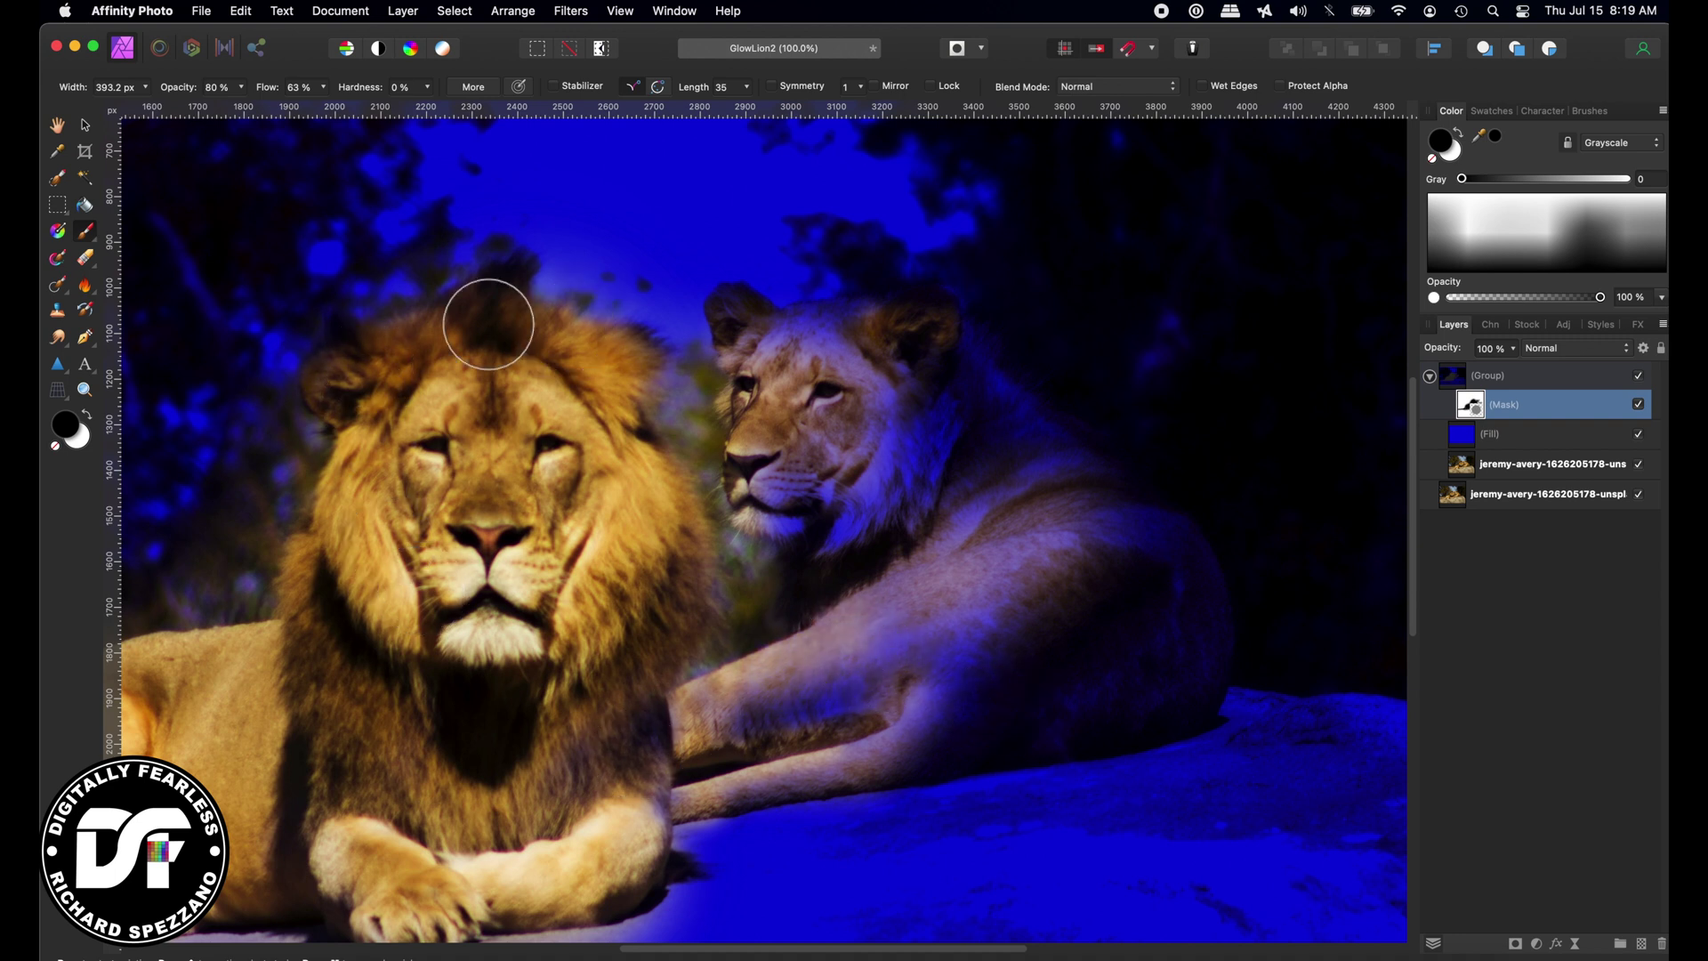
pyautogui.moveTo(676, 367)
pyautogui.mouseDown()
pyautogui.moveTo(723, 324)
pyautogui.moveTo(732, 344)
pyautogui.moveTo(707, 322)
pyautogui.moveTo(729, 326)
pyautogui.moveTo(726, 356)
pyautogui.moveTo(755, 371)
pyautogui.moveTo(735, 342)
pyautogui.moveTo(752, 364)
pyautogui.moveTo(746, 440)
pyautogui.mouseUp()
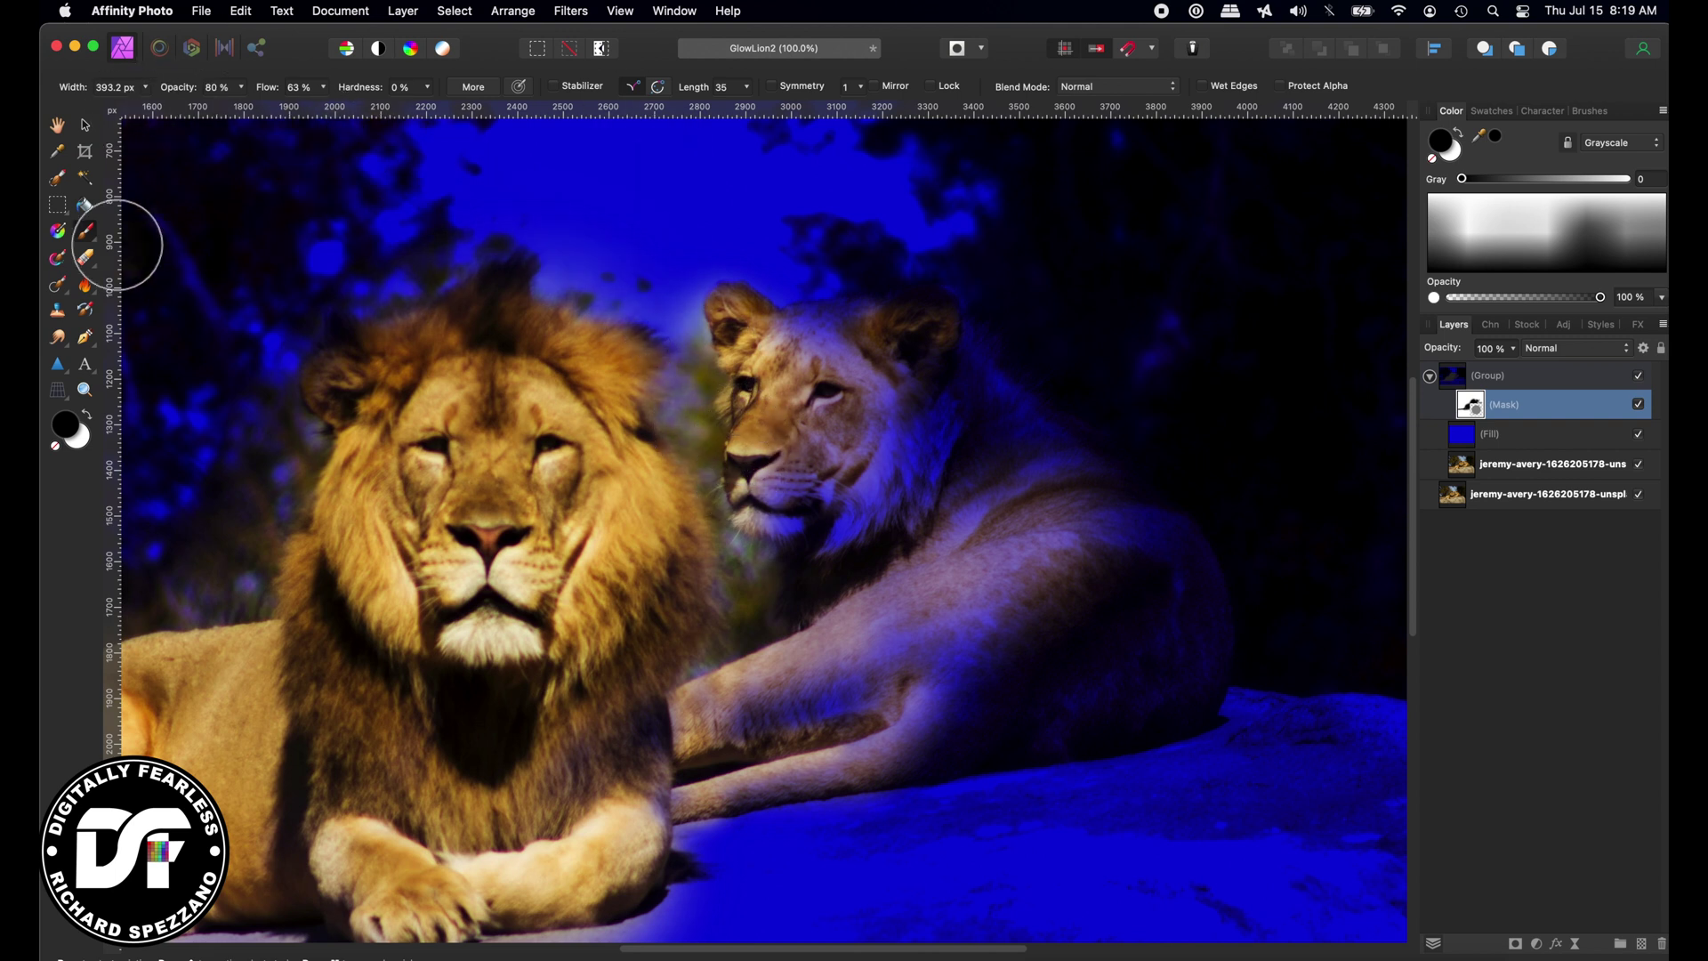
# Fit the whole image in view, select the group holding the blue Fill, and show the adjustment list.
pyautogui.click(87, 127)
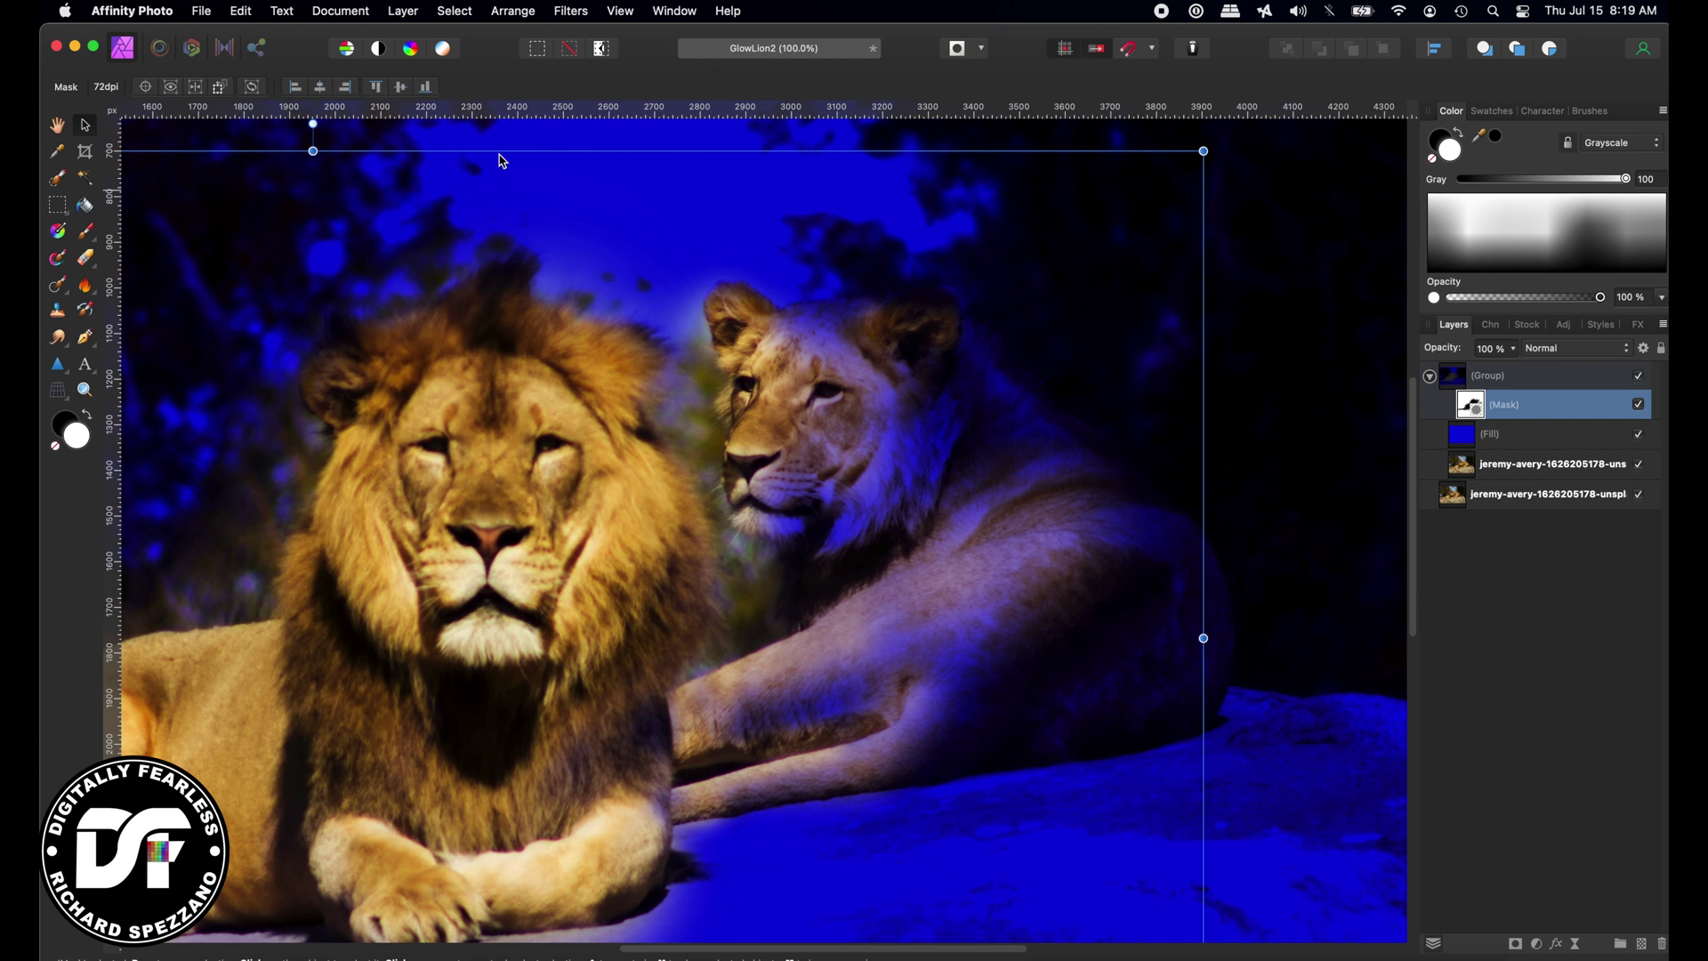
pyautogui.press('super+0')
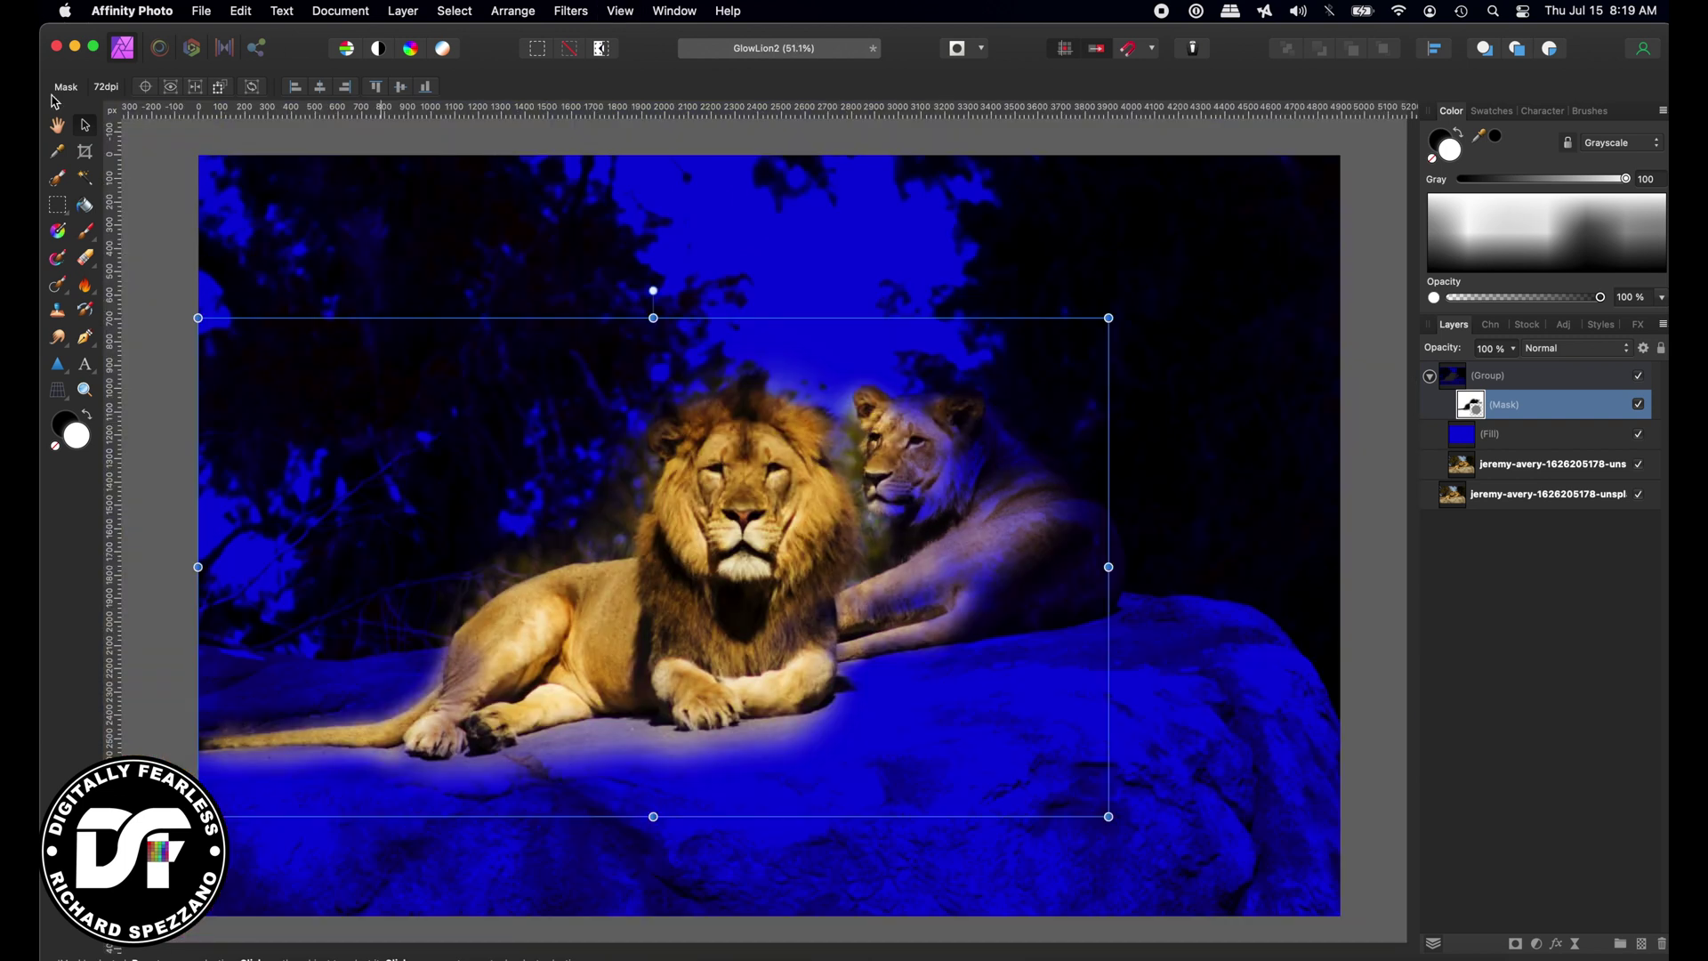
pyautogui.click(180, 215)
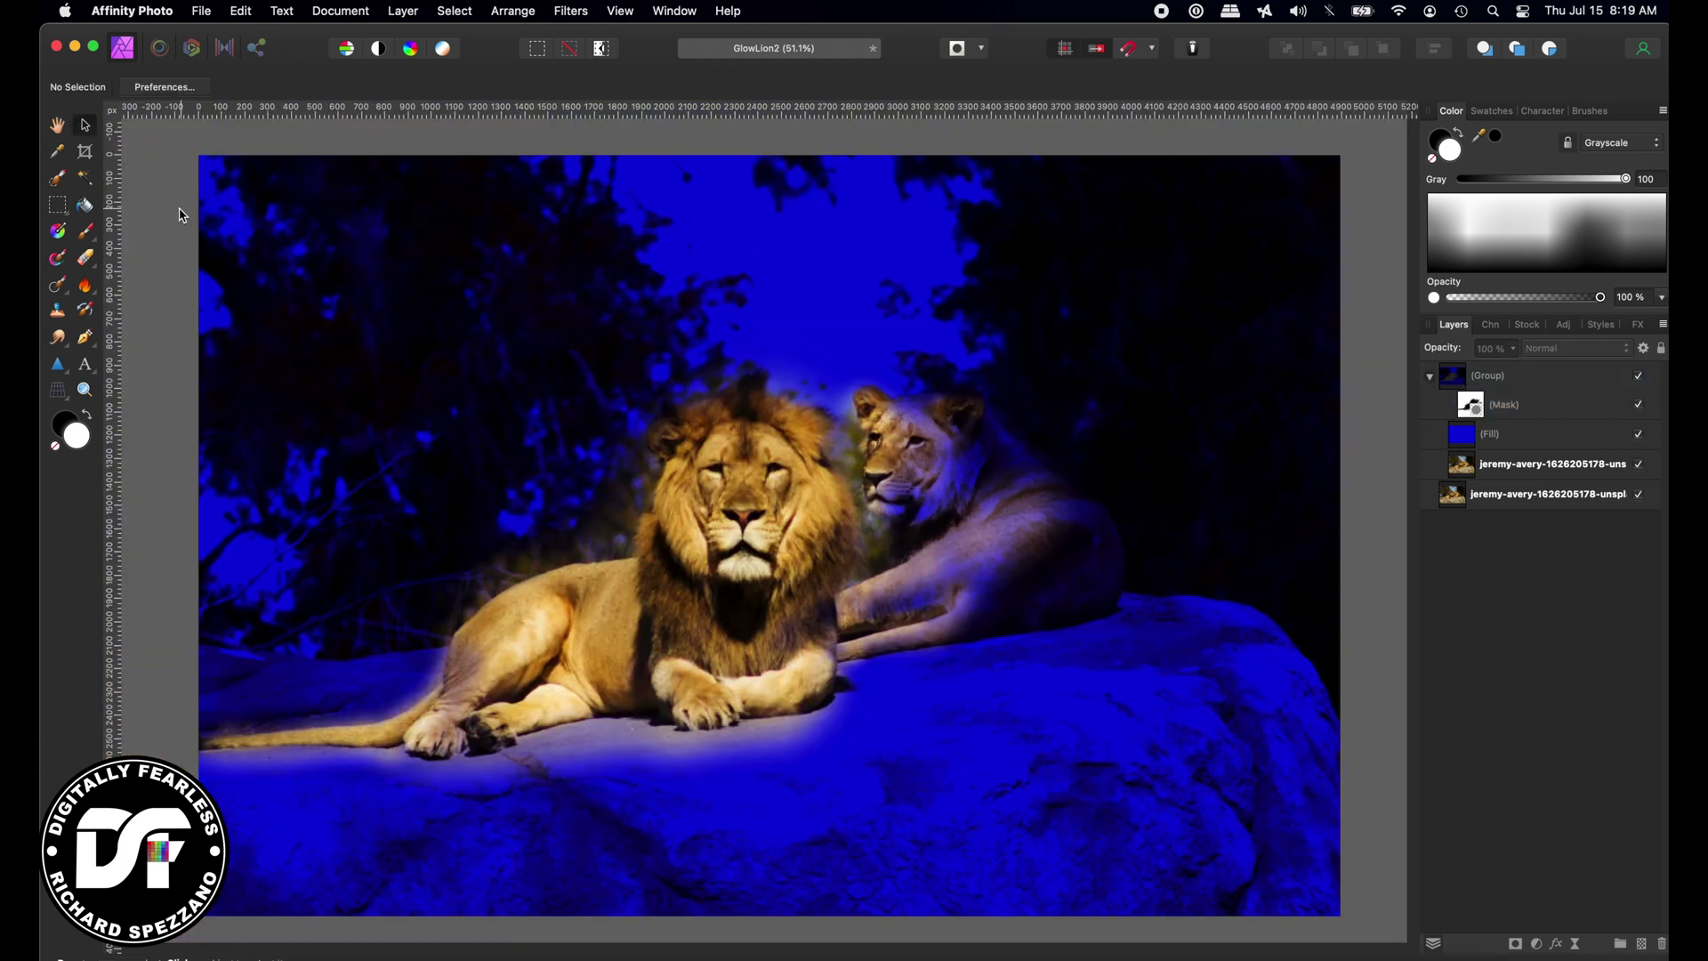
pyautogui.click(1459, 439)
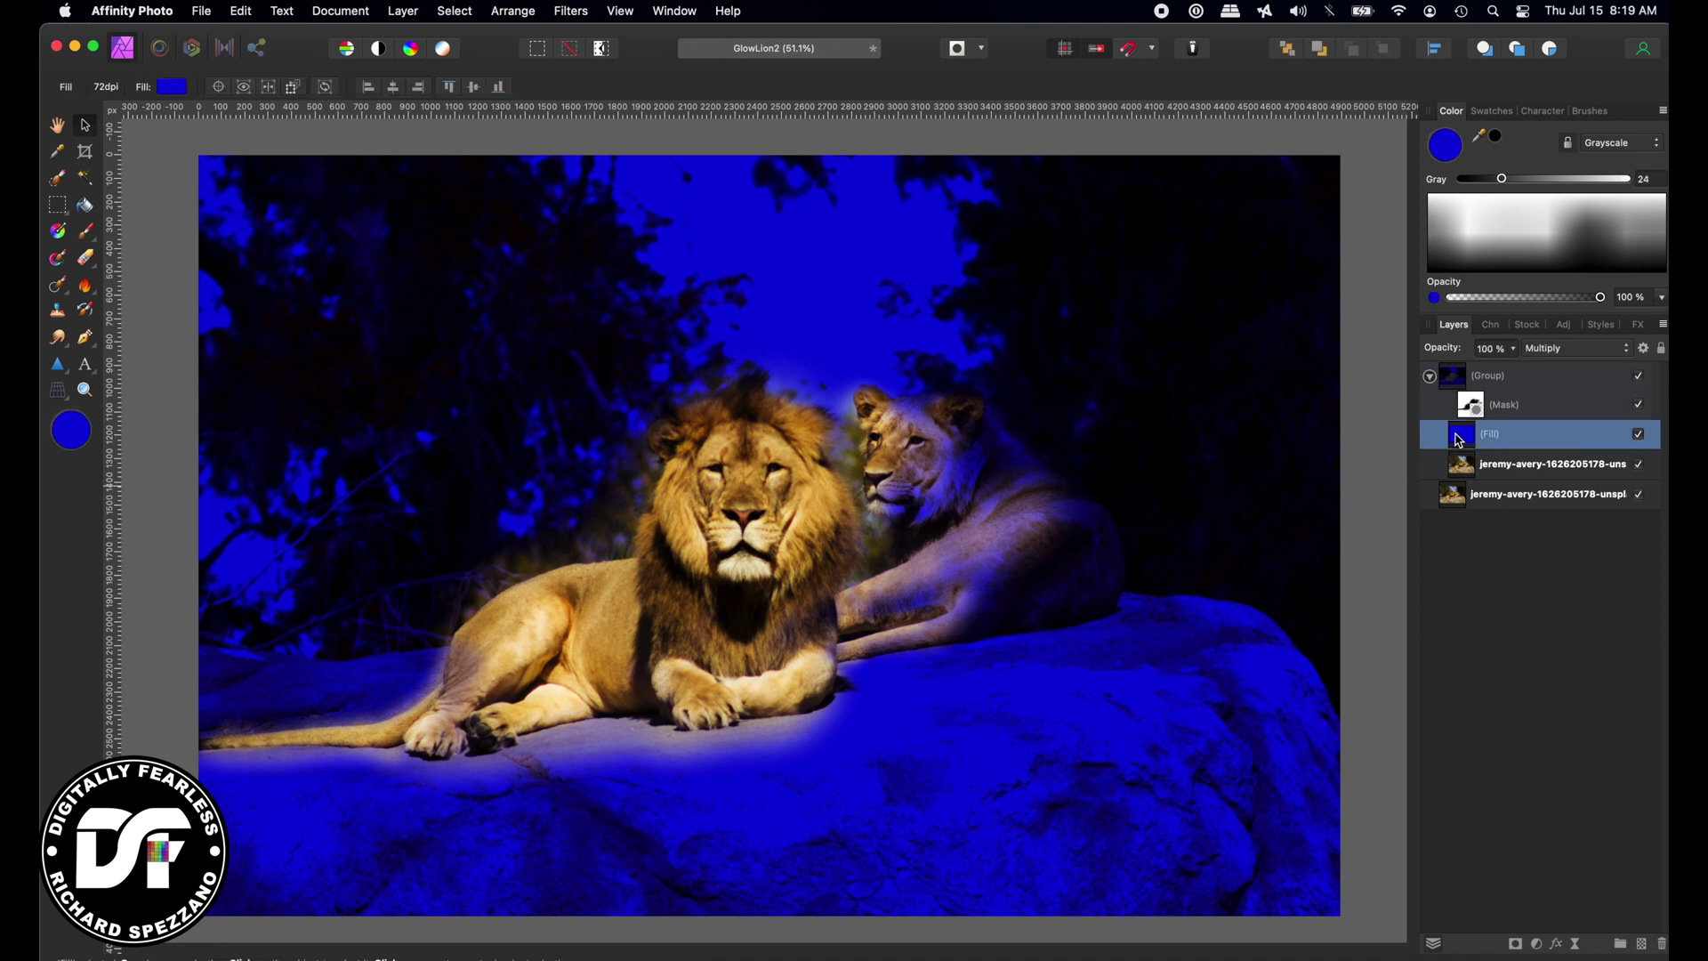
pyautogui.click(1450, 378)
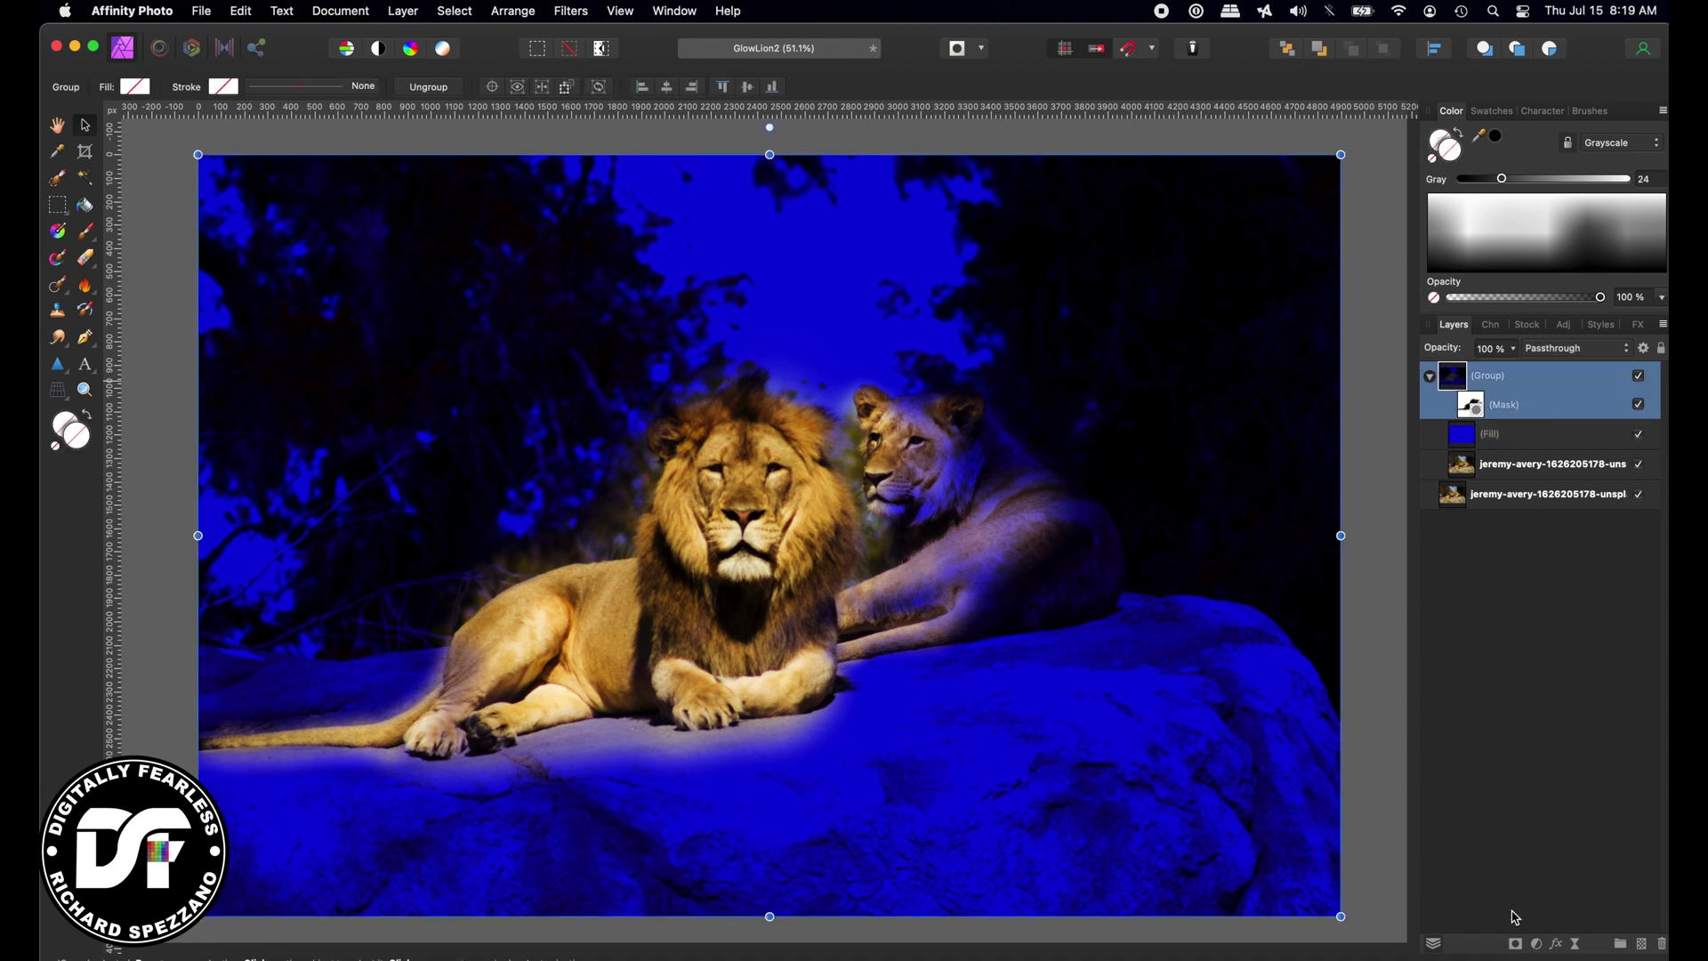
pyautogui.click(1538, 946)
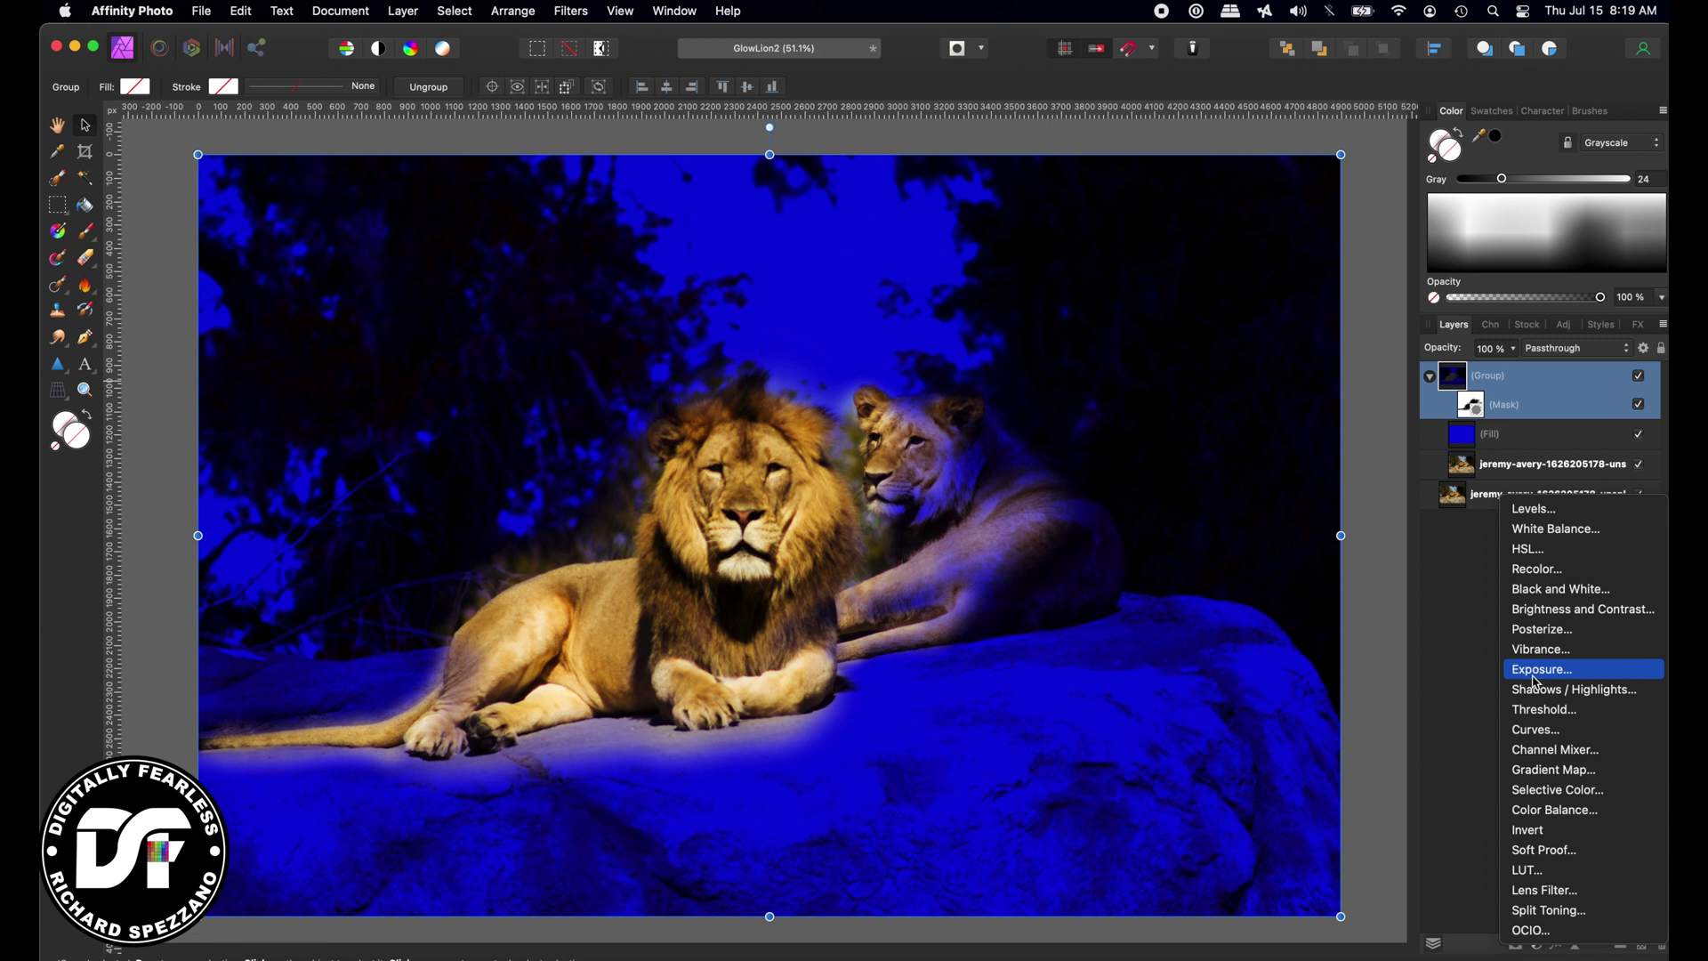
# Add a Curves adjustment in the group with its midpoint lowered to 0.402 in, 0.379 out.
pyautogui.click(1534, 730)
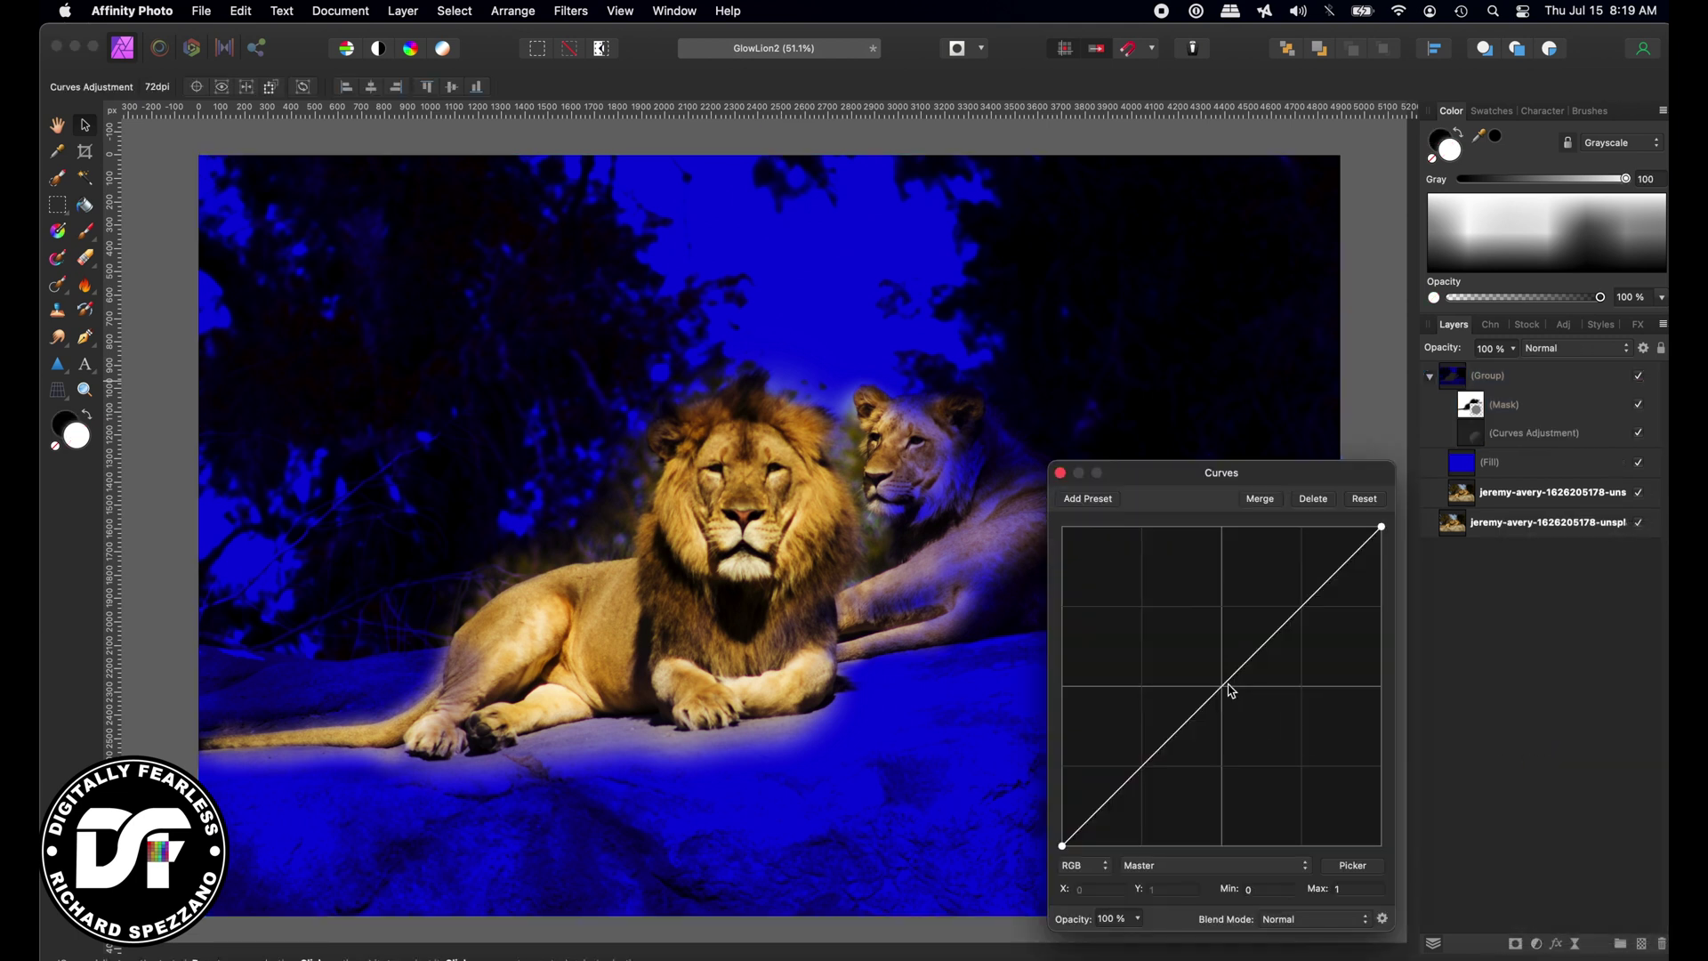
pyautogui.moveTo(1230, 690); pyautogui.dragTo(1215, 749)
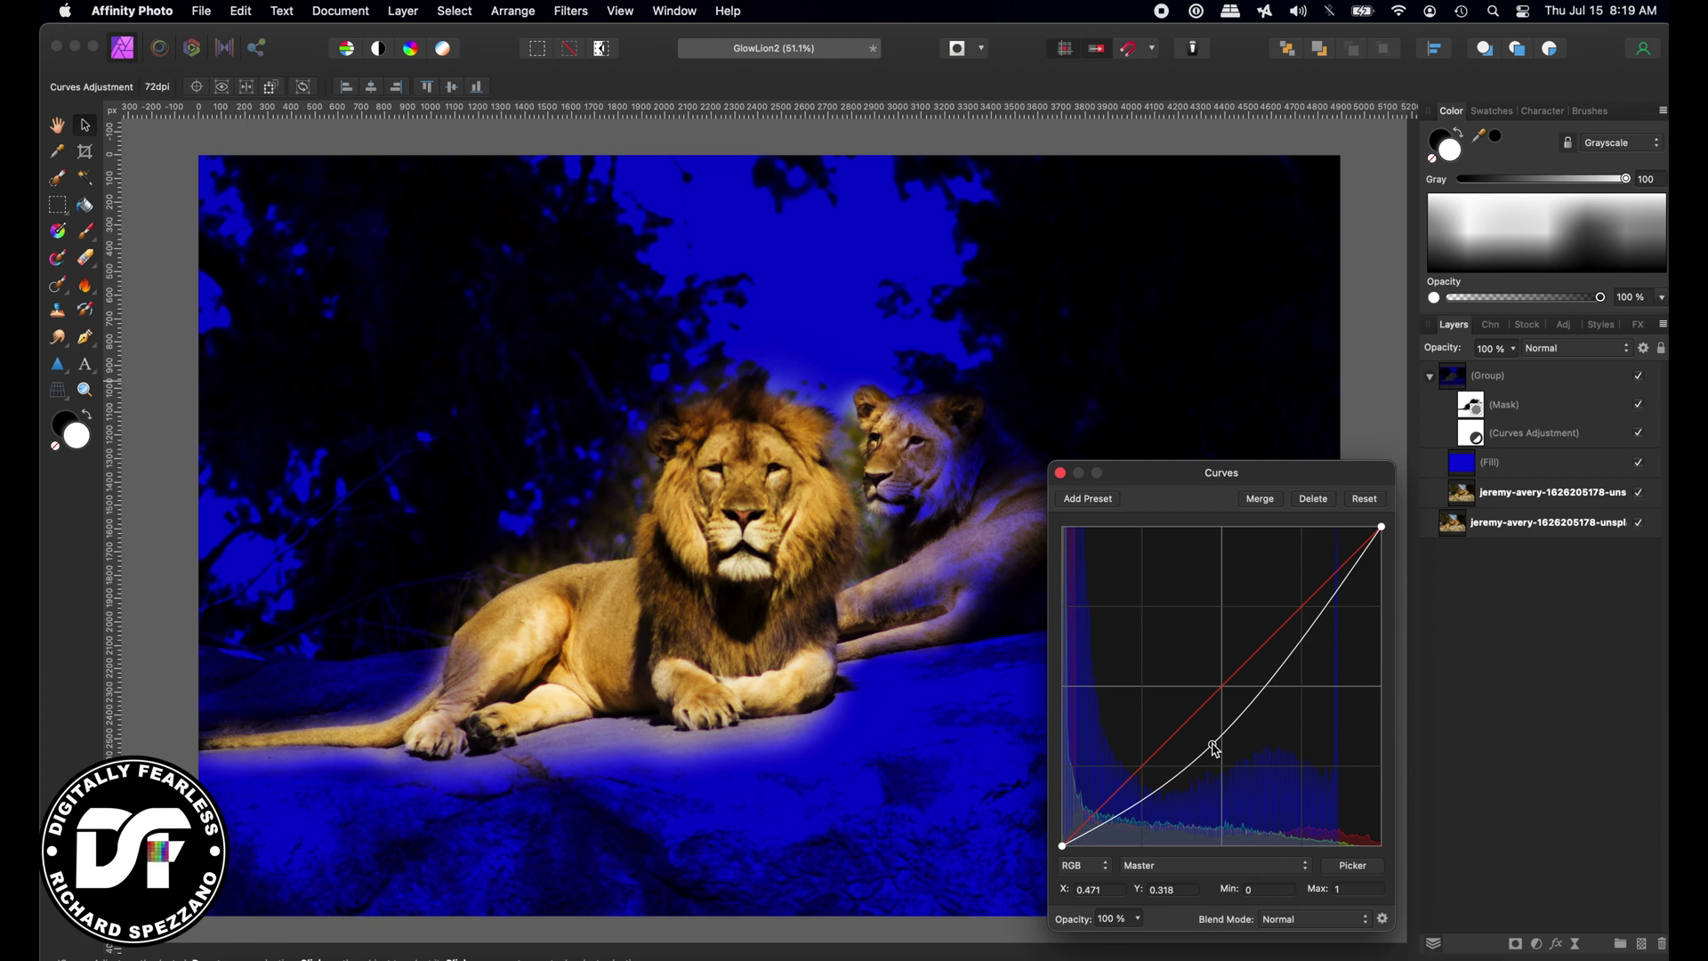
pyautogui.moveTo(1213, 745); pyautogui.dragTo(1191, 725)
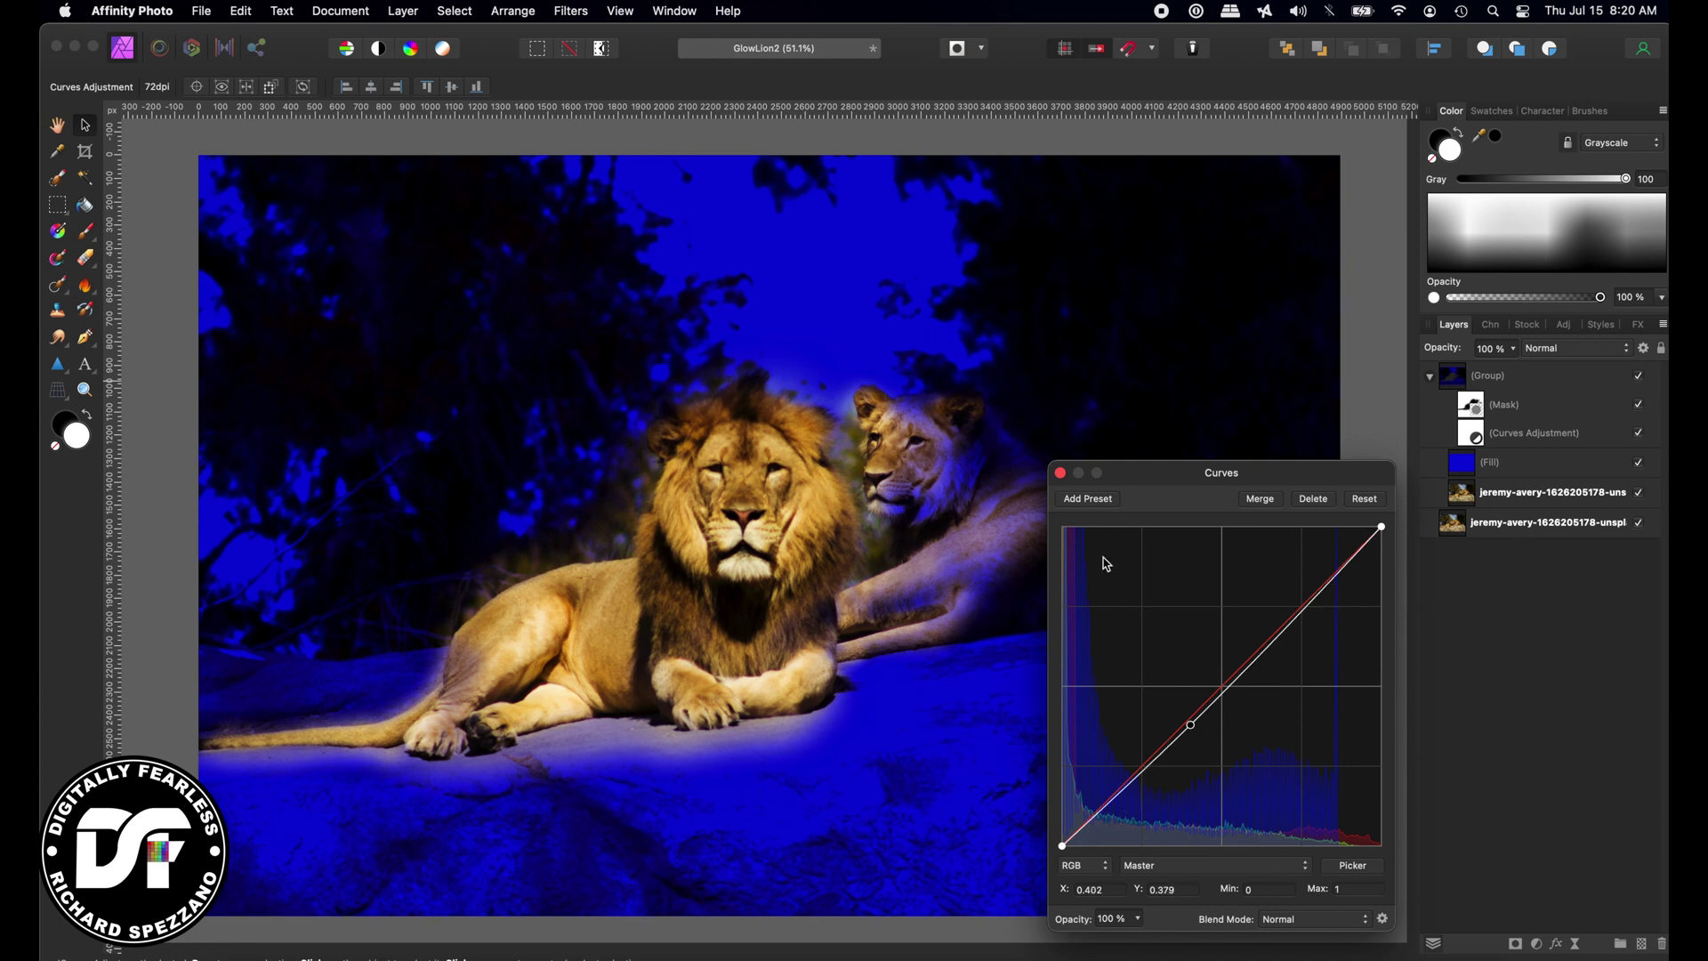
pyautogui.click(1059, 473)
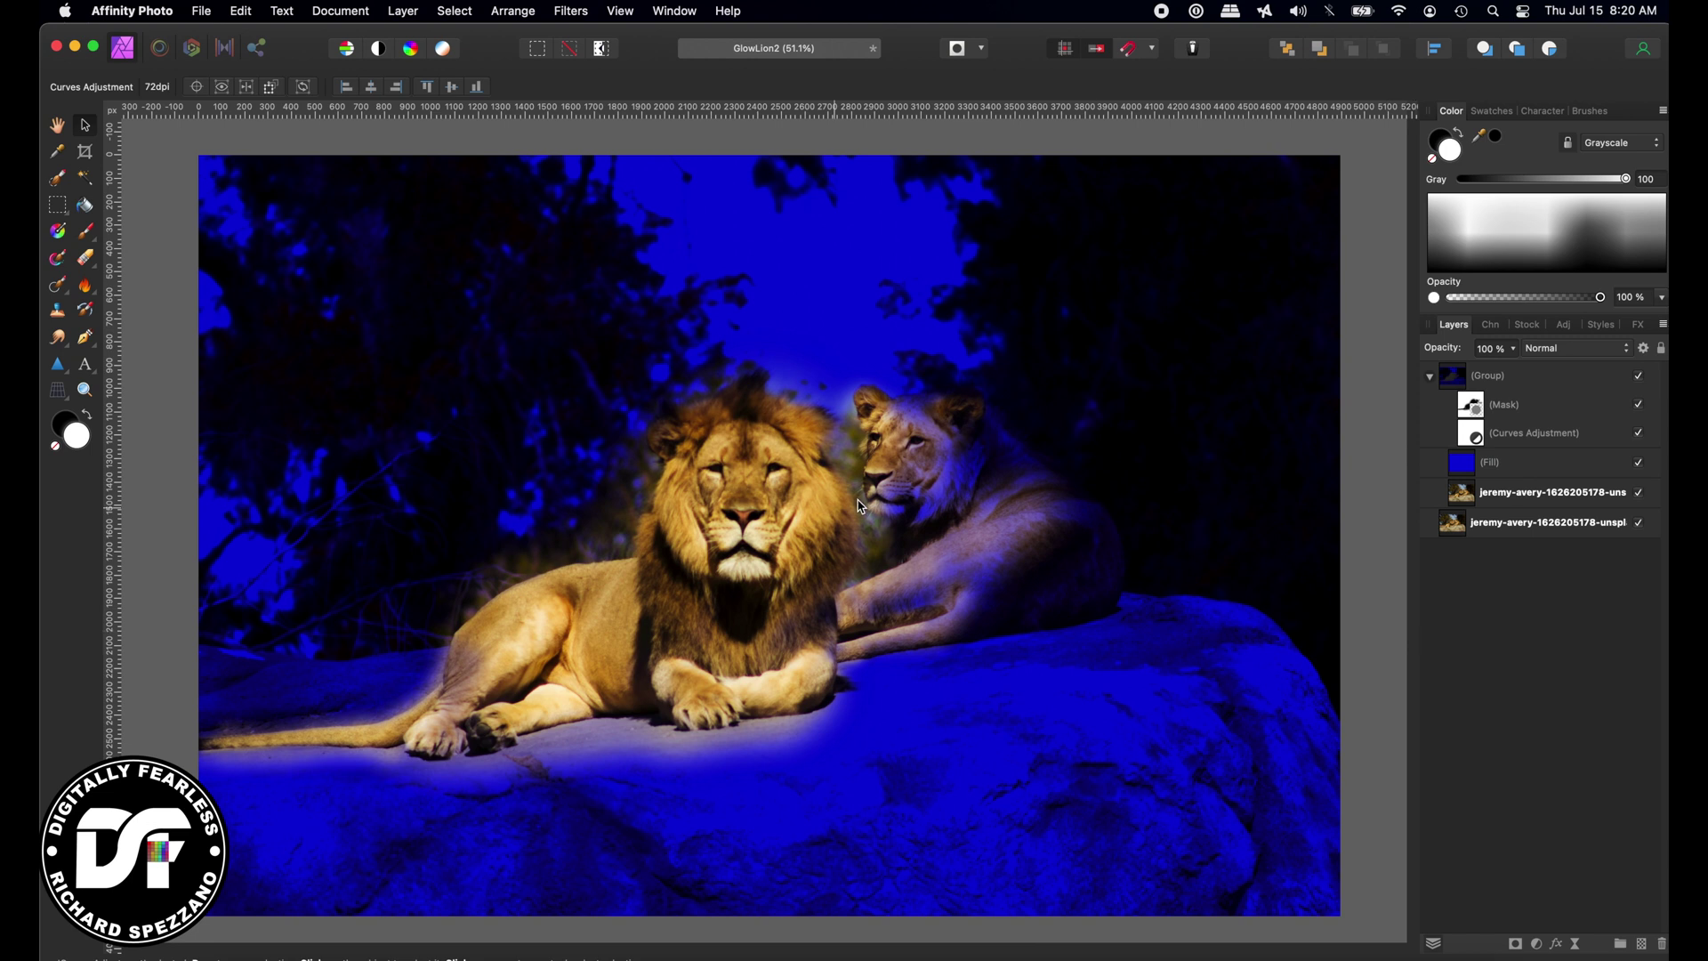
# At 150% zoom, paint black on the group mask to tint the gap beside the lioness's ear blue.
pyautogui.press('super+equal')
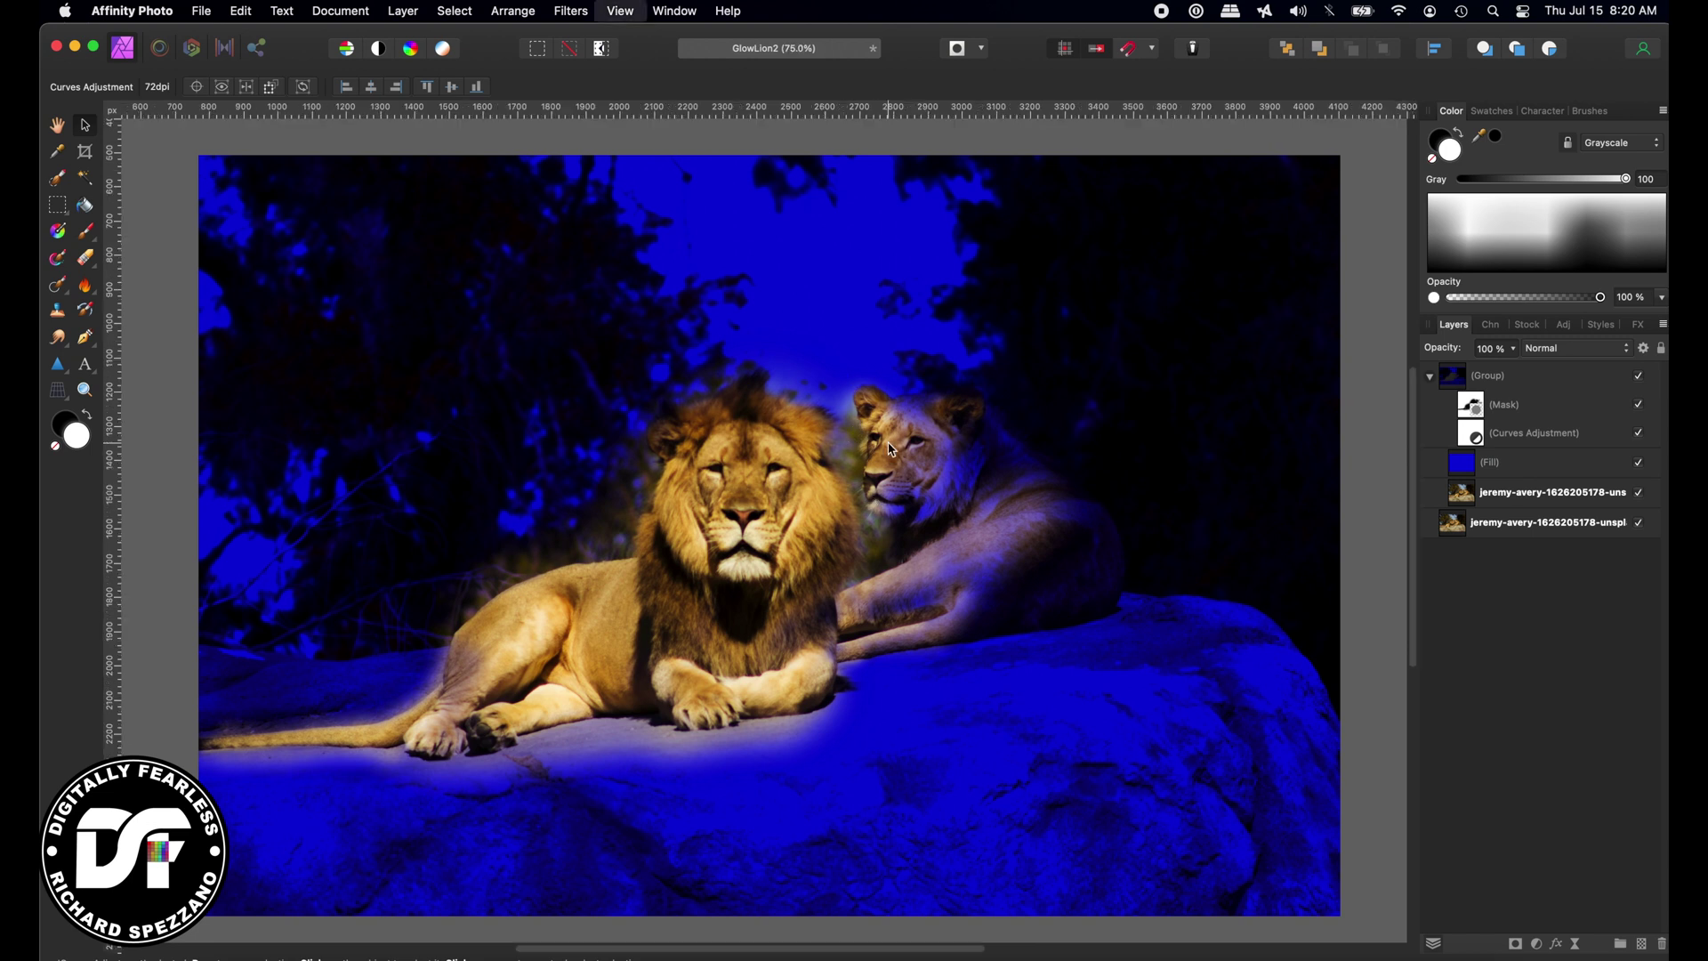
pyautogui.press('super+equal')
pyautogui.press('super+equal')
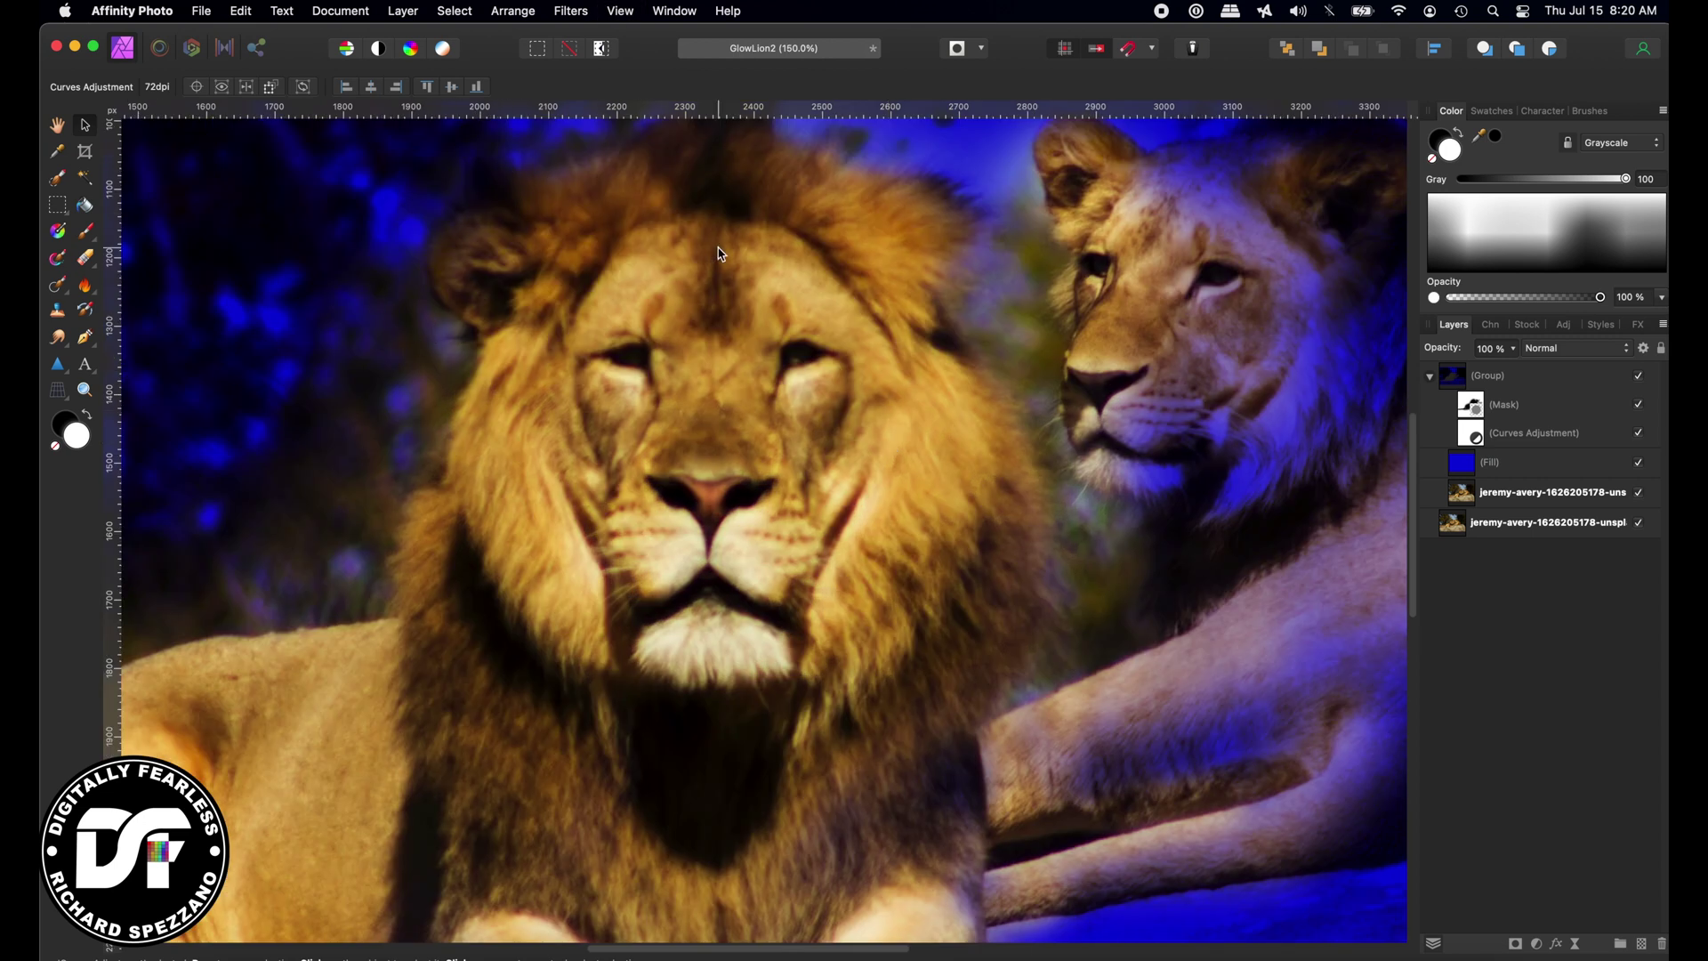
pyautogui.moveTo(723, 221); pyautogui.dragTo(466, 473)
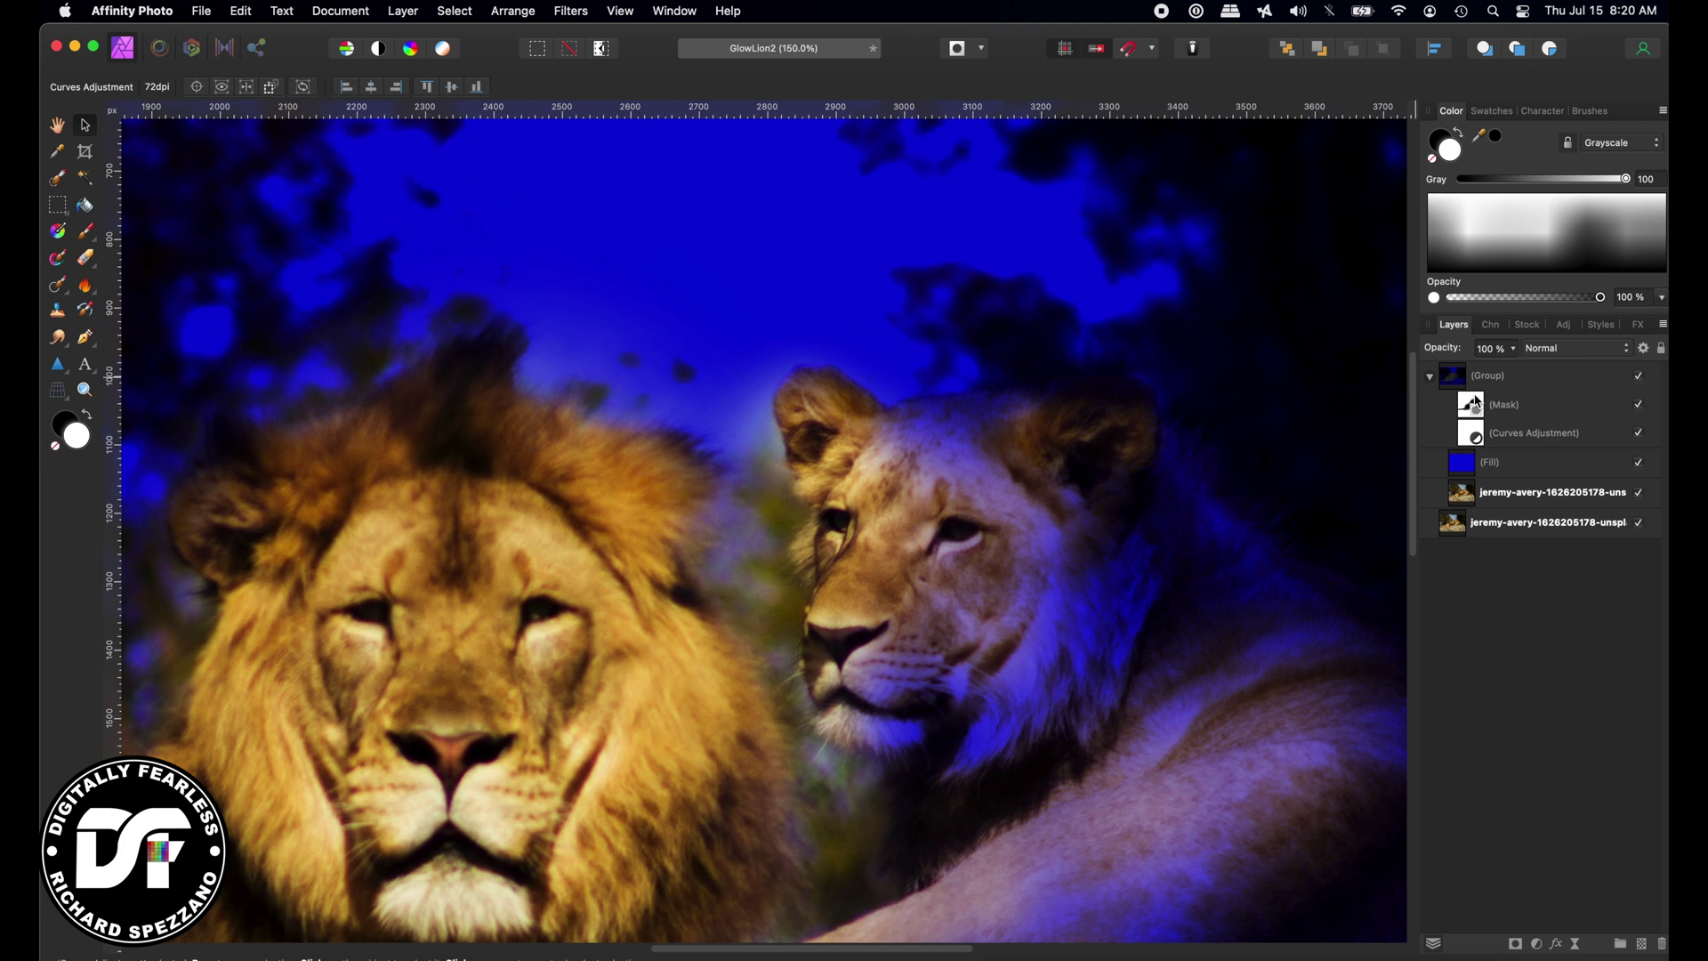
pyautogui.click(1473, 407)
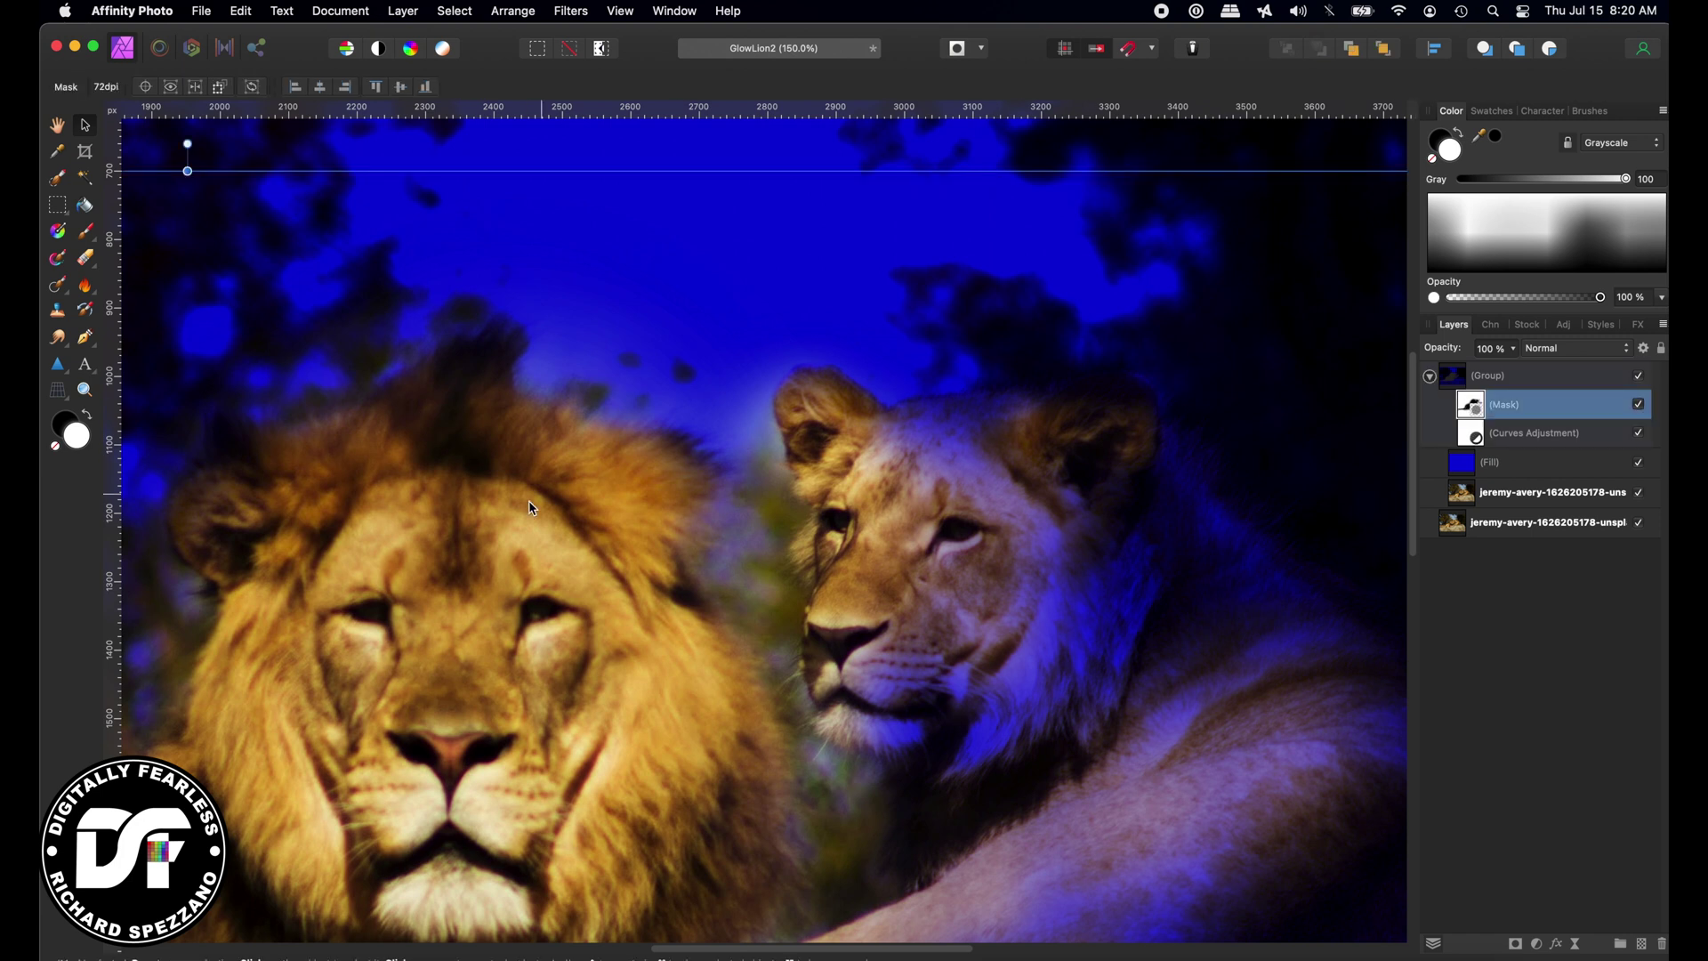
pyautogui.click(85, 231)
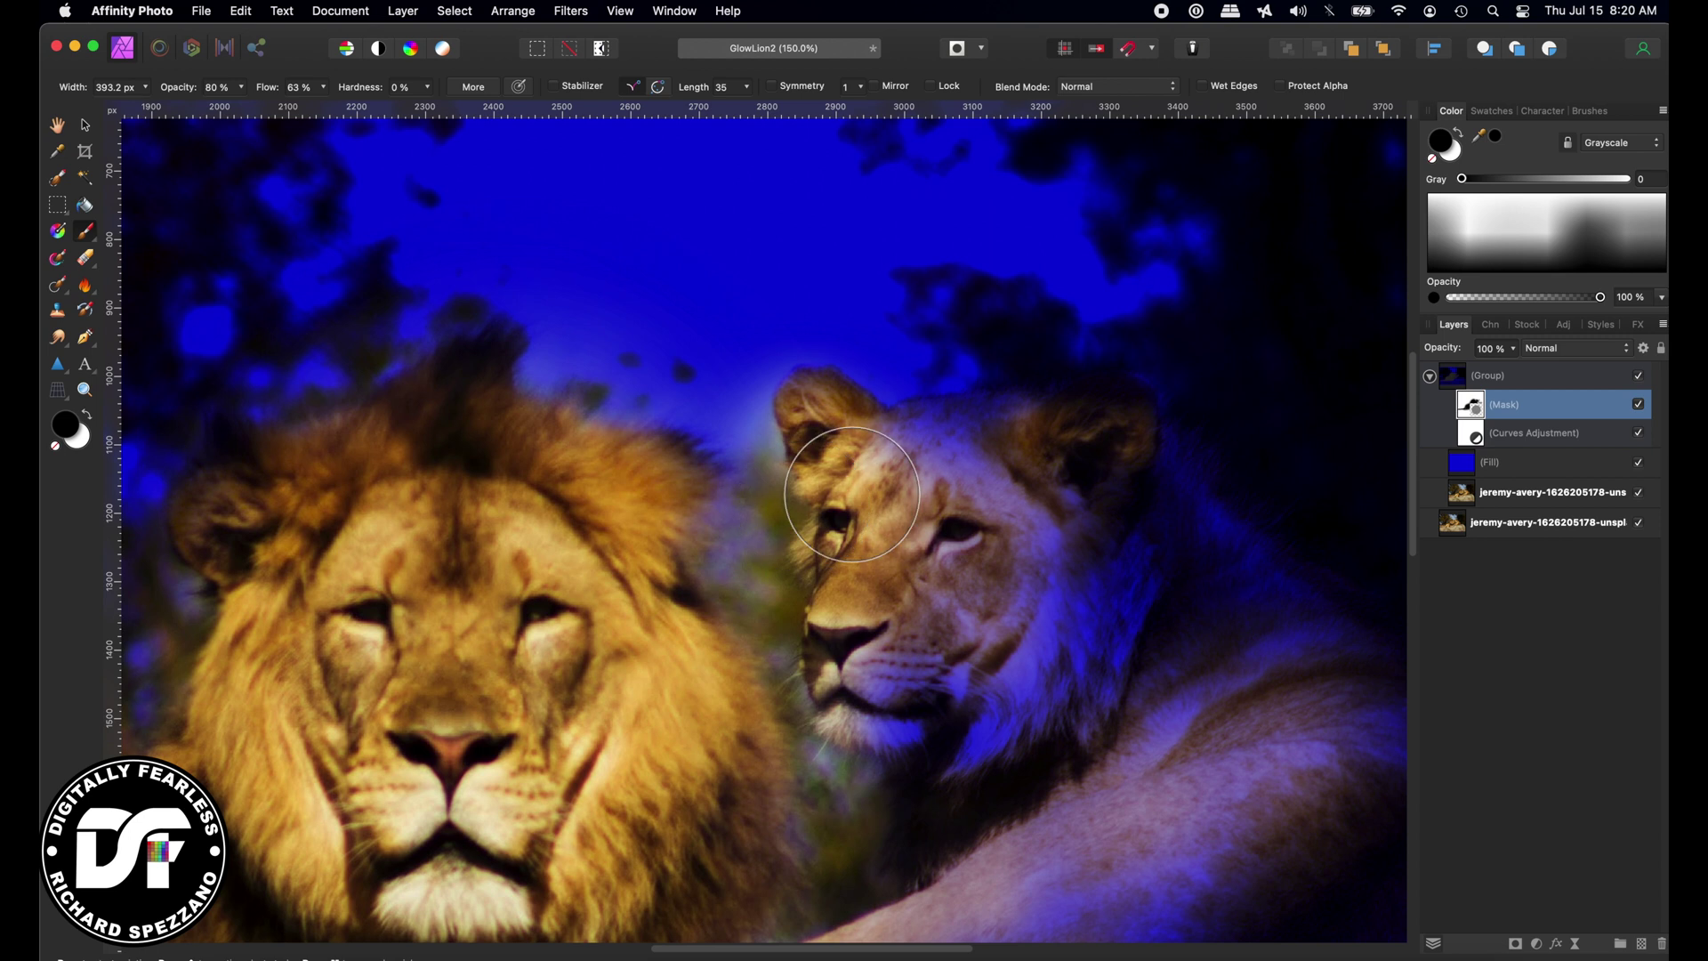
pyautogui.press('x')
pyautogui.moveTo(1124, 576); pyautogui.dragTo(854, 587)
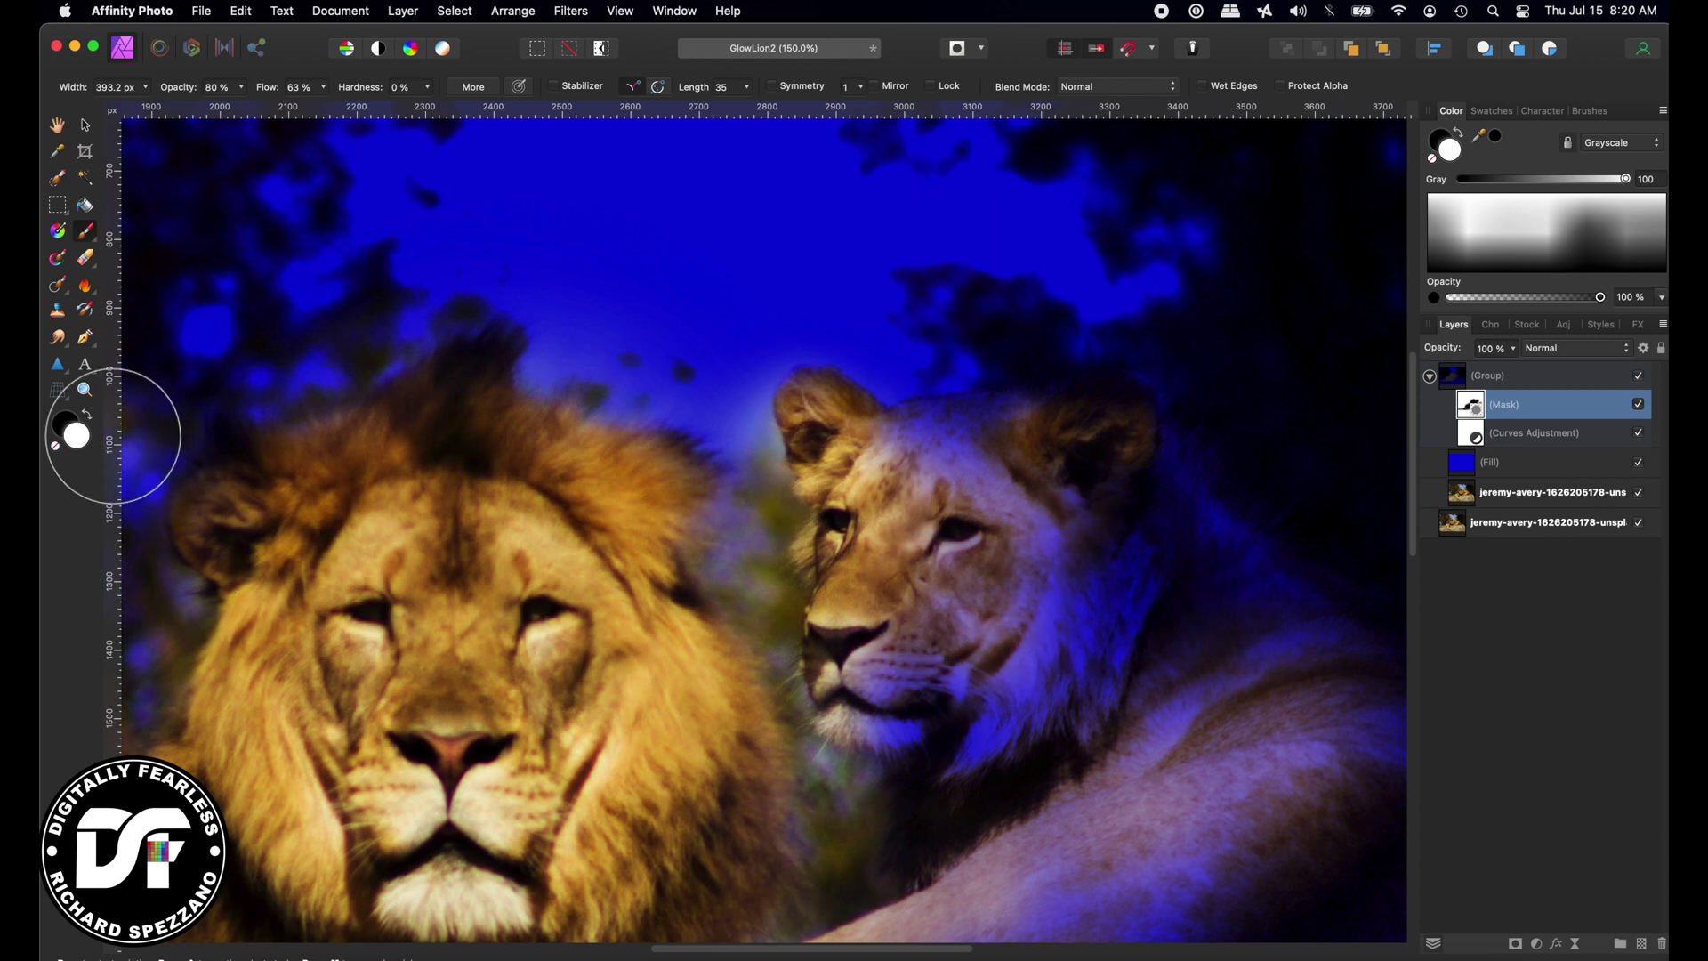
pyautogui.moveTo(738, 431); pyautogui.dragTo(753, 435)
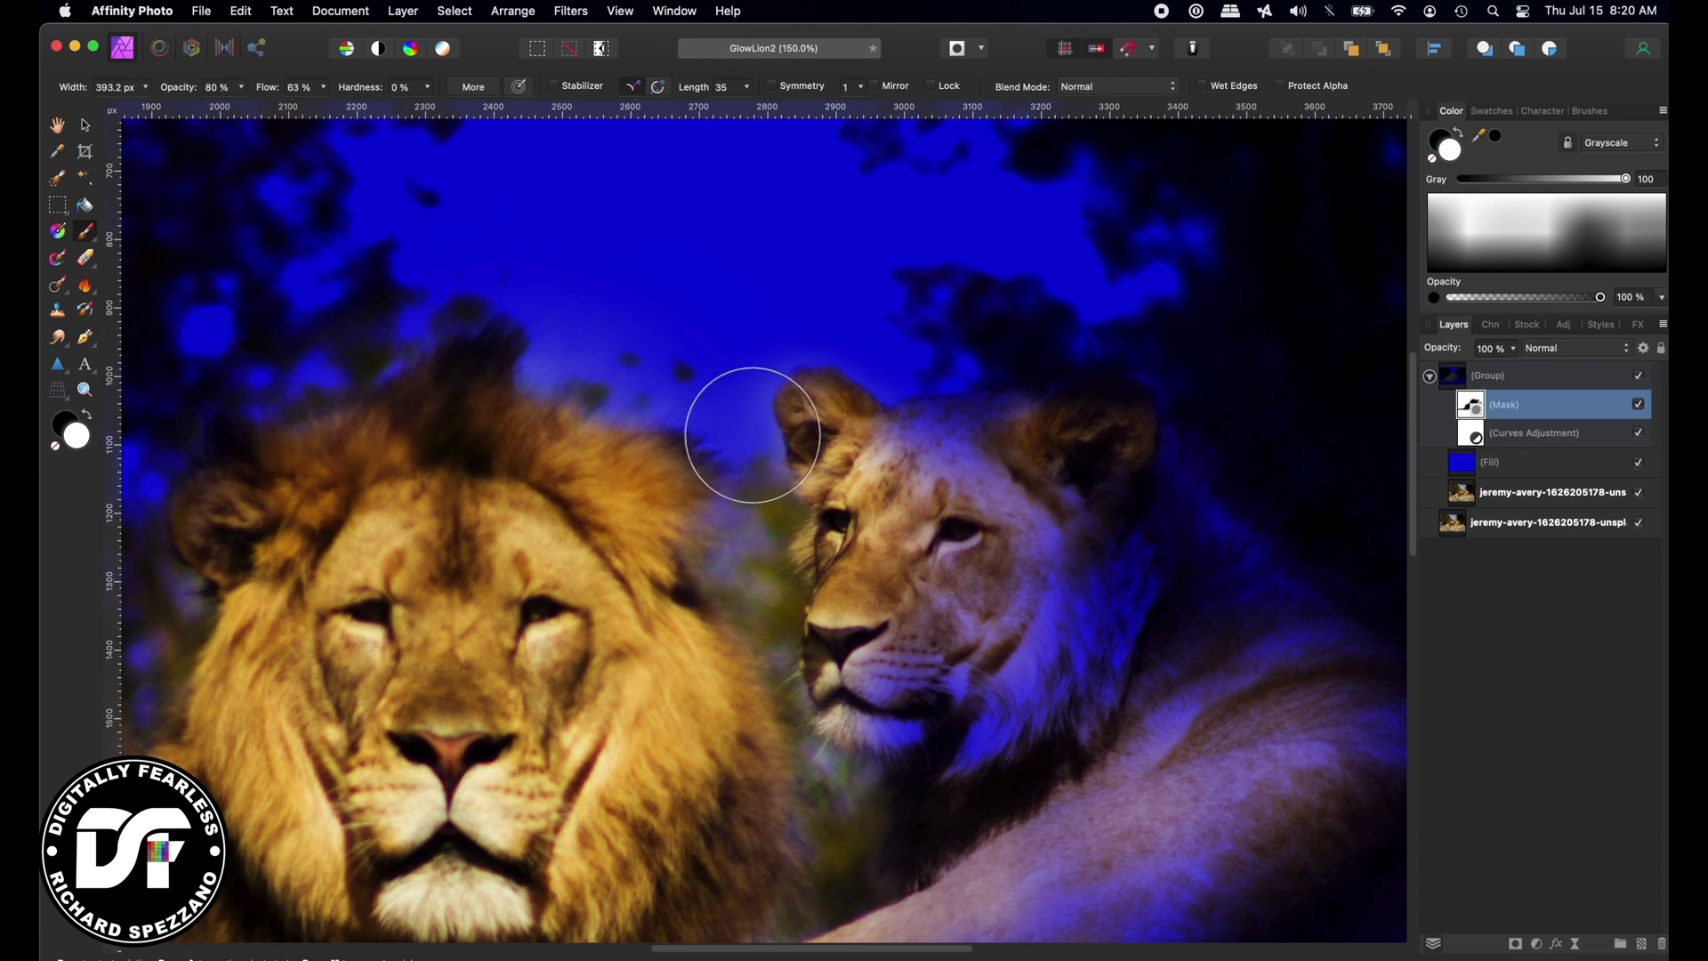
pyautogui.press('[')
pyautogui.press('[')
pyautogui.press('[')
pyautogui.press('[')
pyautogui.press('[')
pyautogui.press('[')
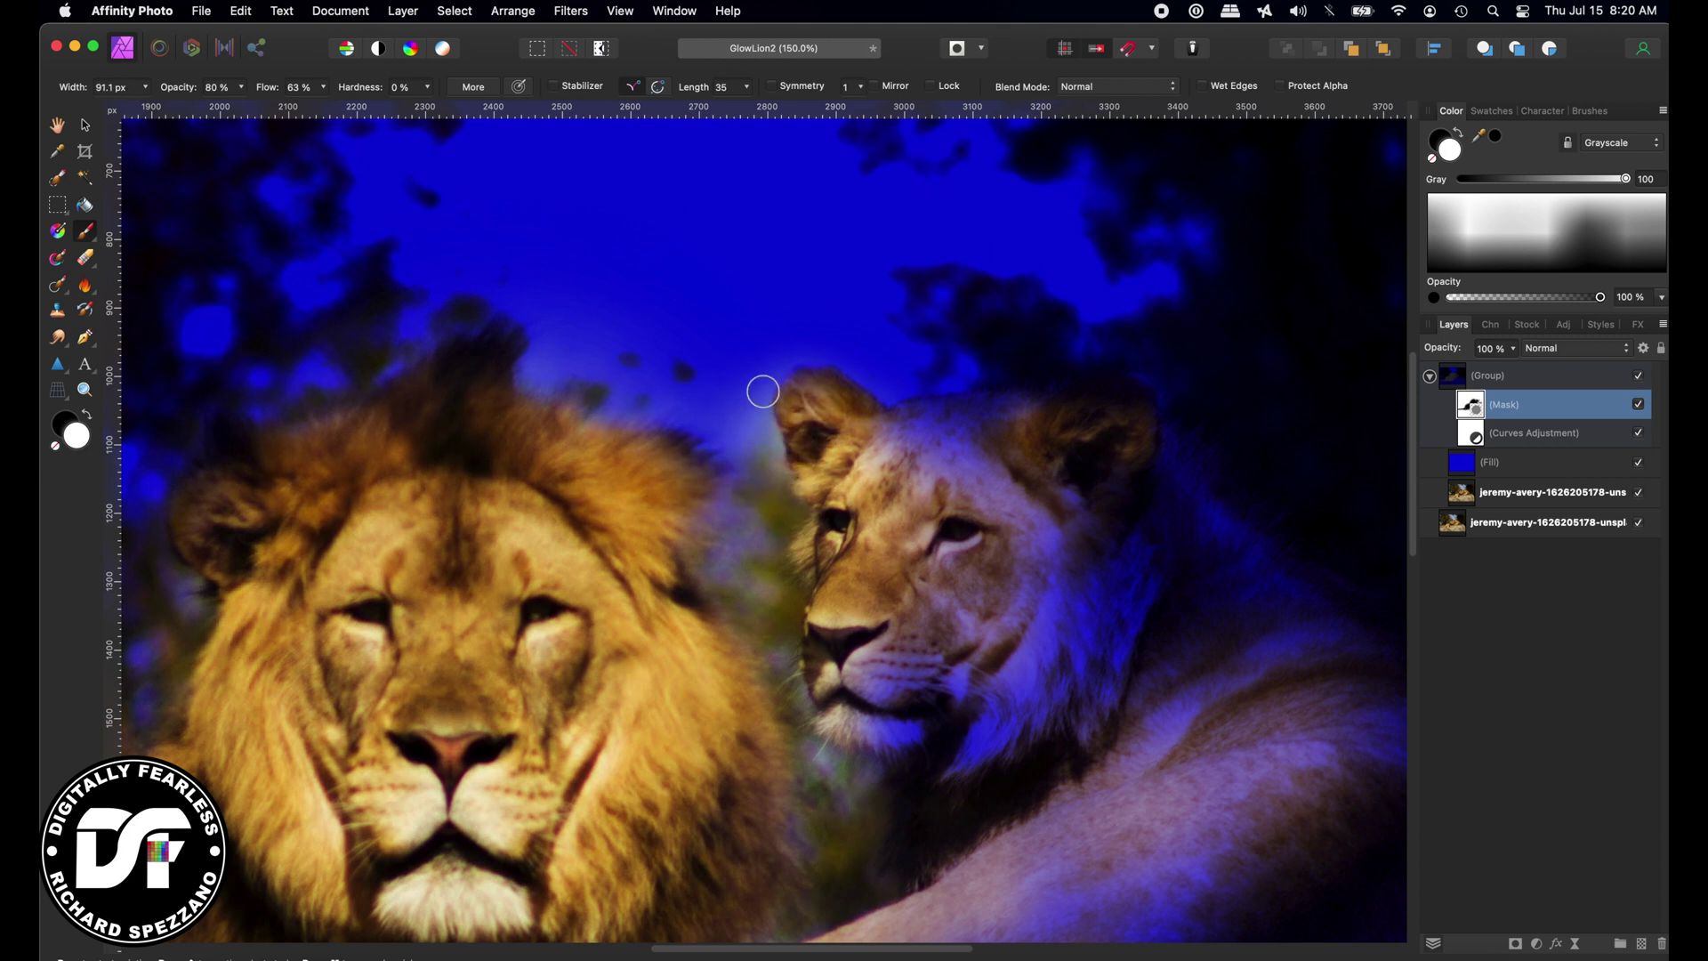
pyautogui.moveTo(762, 391); pyautogui.dragTo(760, 458)
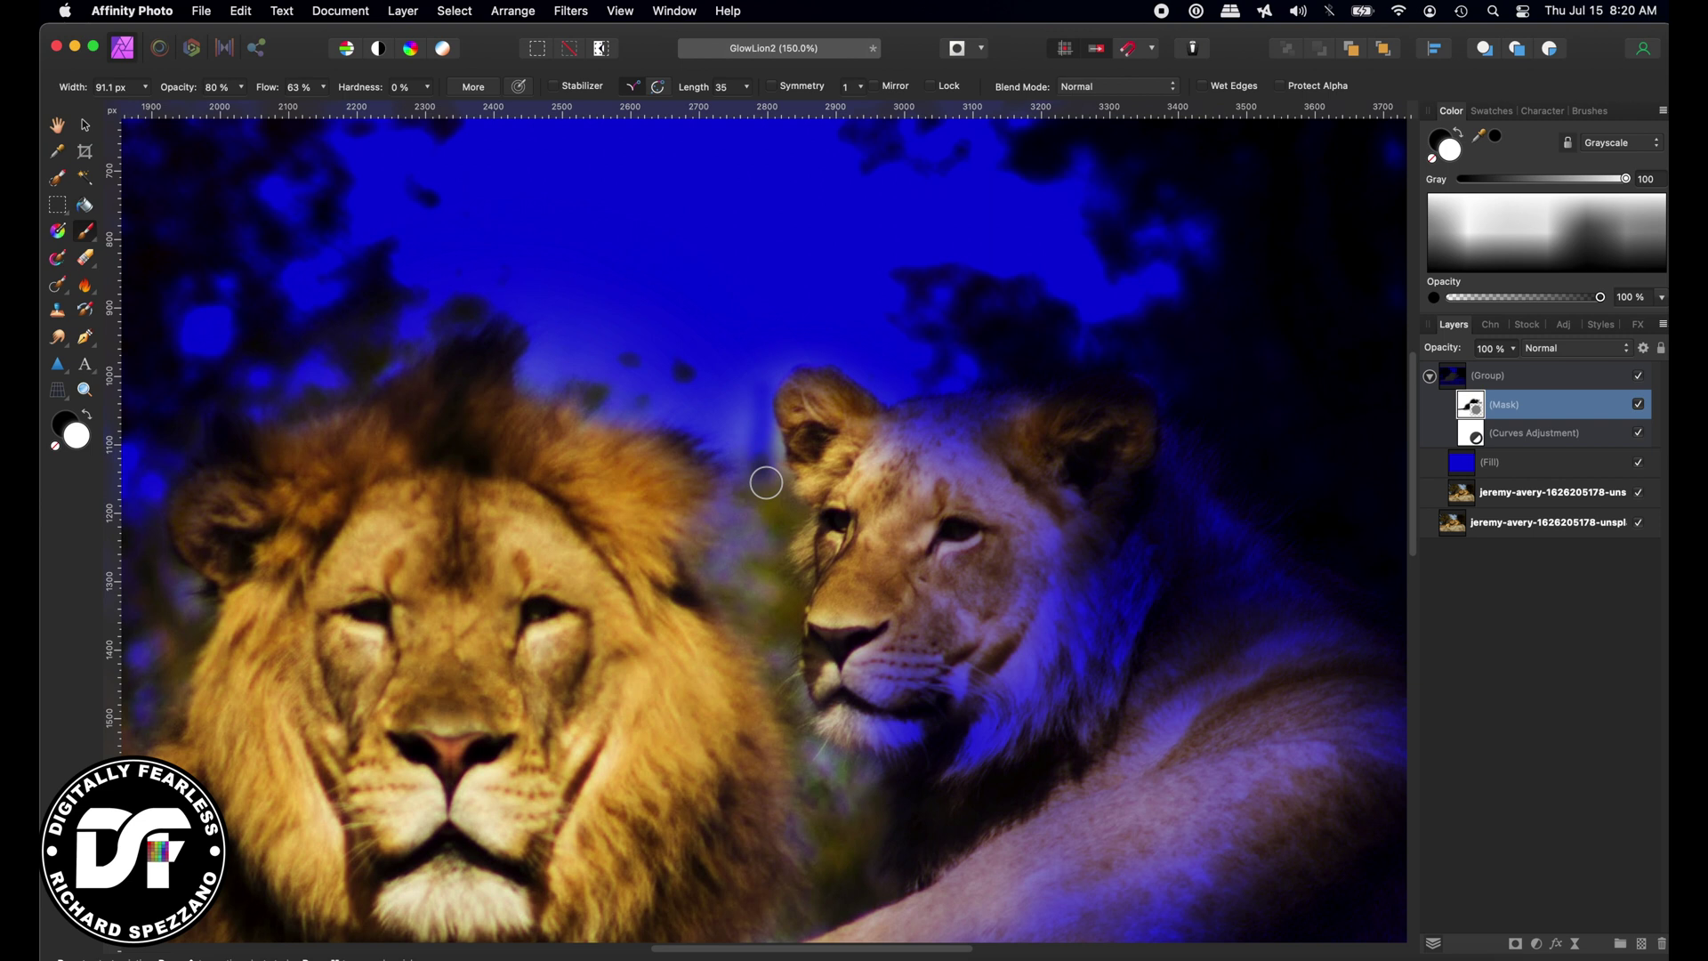
pyautogui.press(']')
pyautogui.moveTo(758, 469)
pyautogui.mouseDown()
pyautogui.moveTo(724, 419)
pyautogui.moveTo(755, 395)
pyautogui.mouseUp()
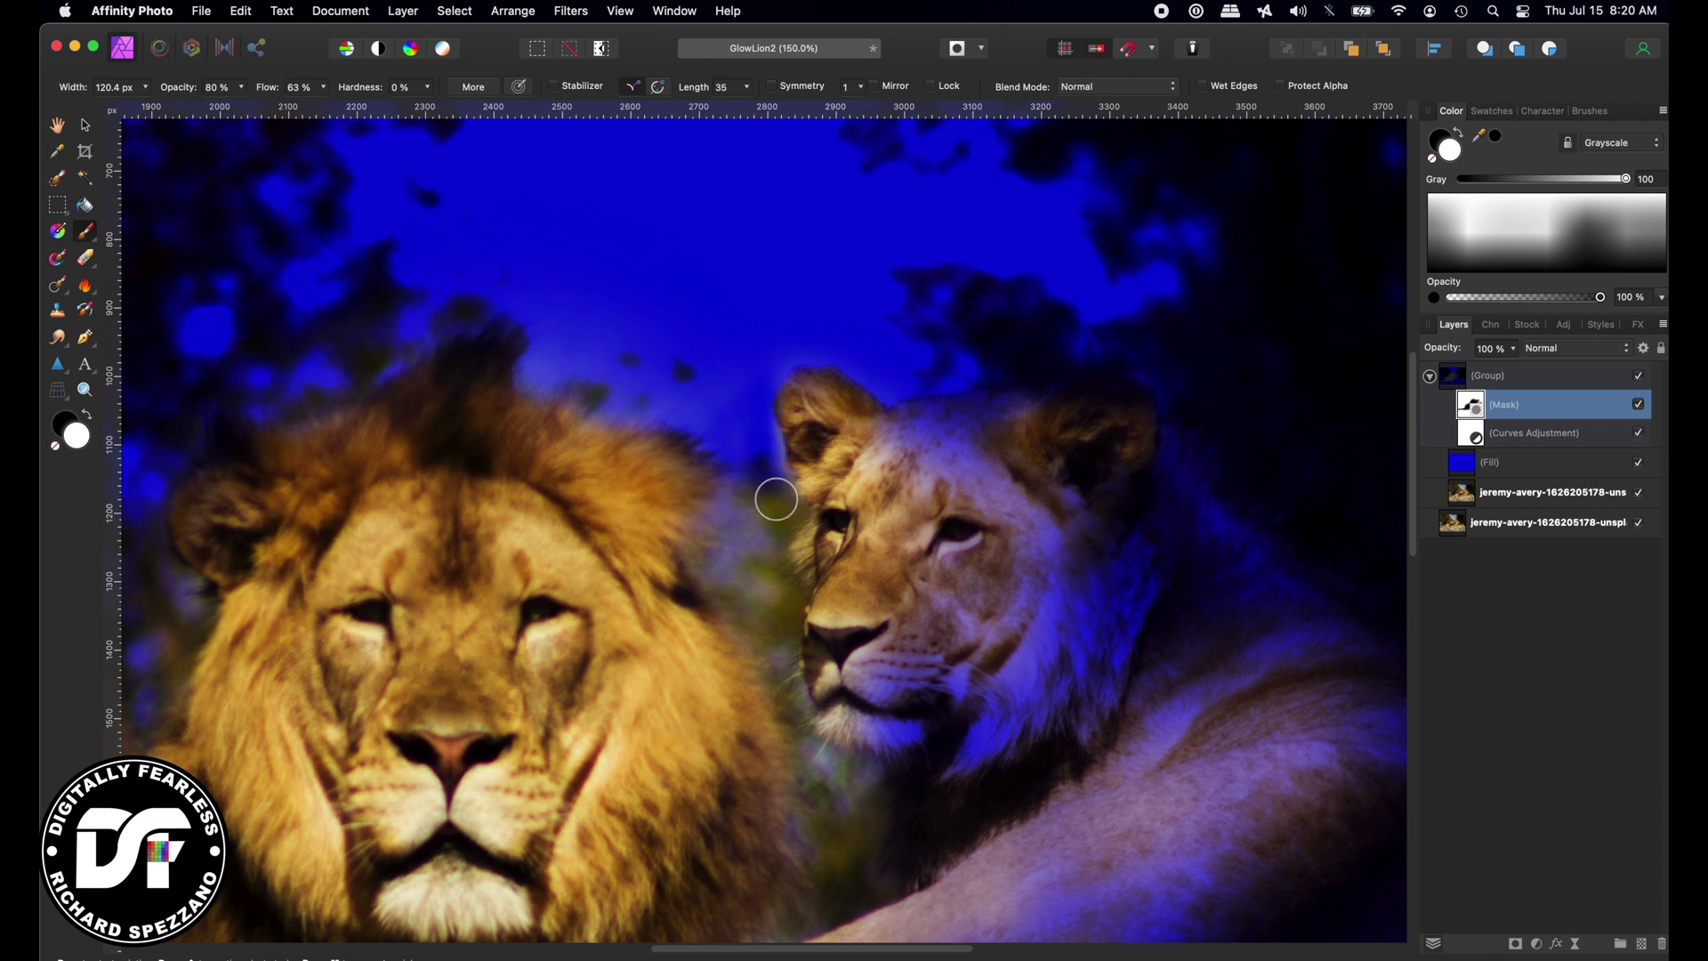
# Paint the mask with a larger brush to brighten the rock beneath the front lion's paw.
pyautogui.scroll(-10, 756, 707)
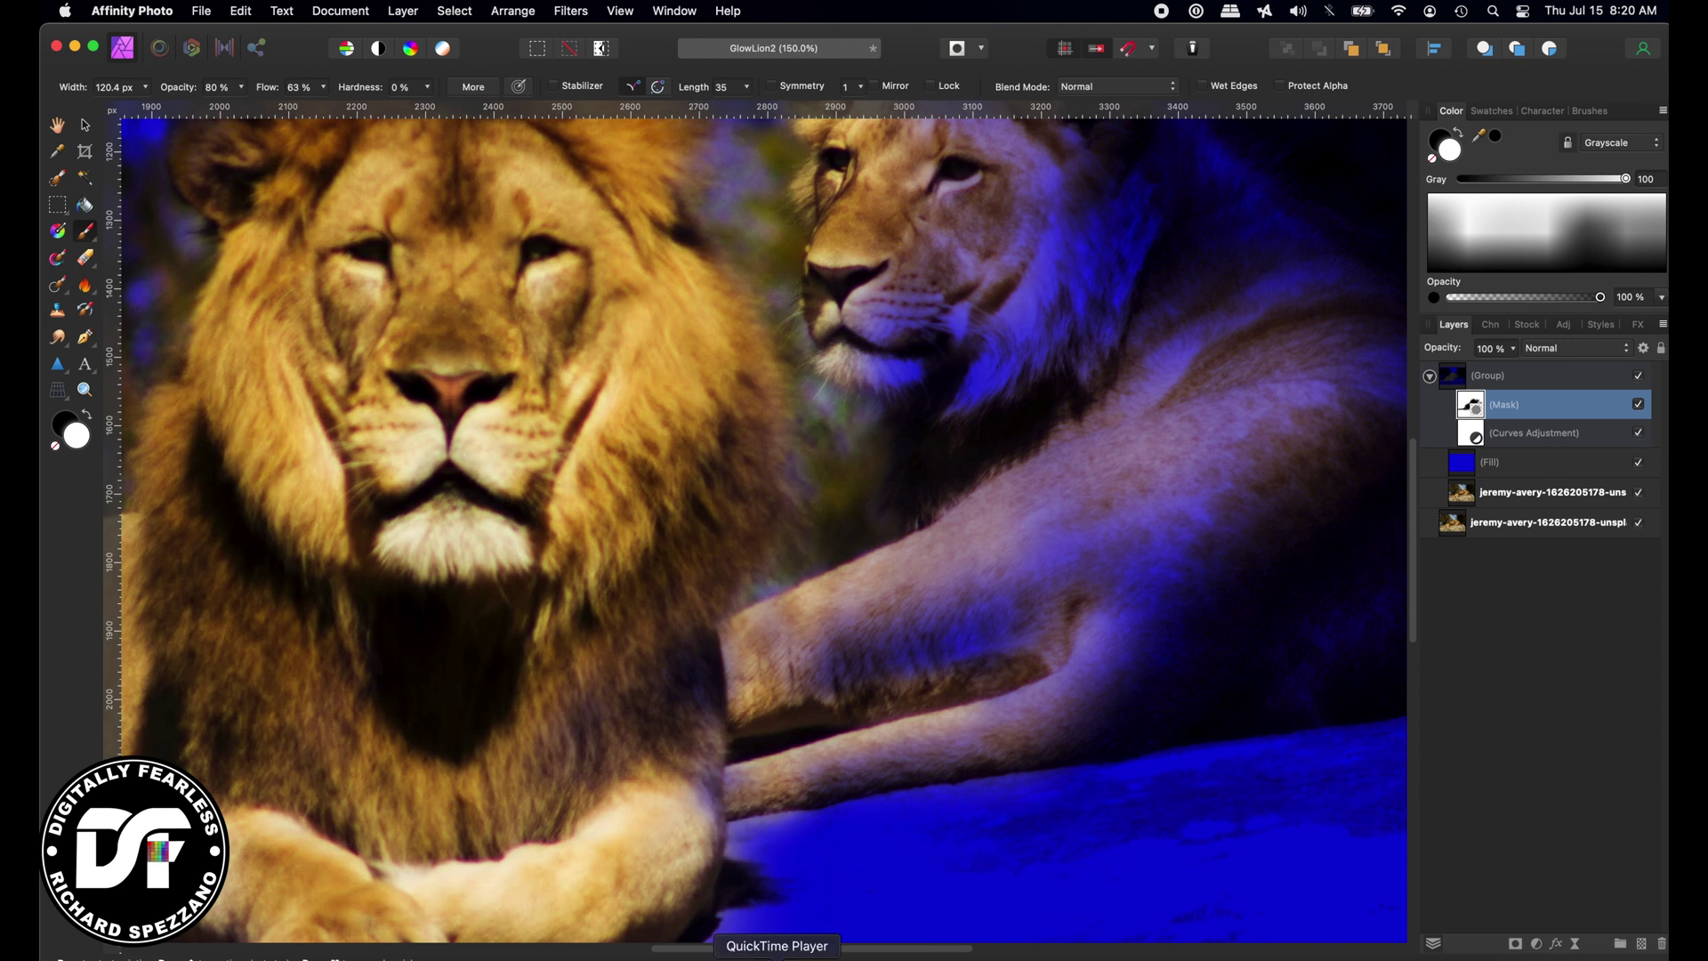
pyautogui.scroll(-5, 797, 876)
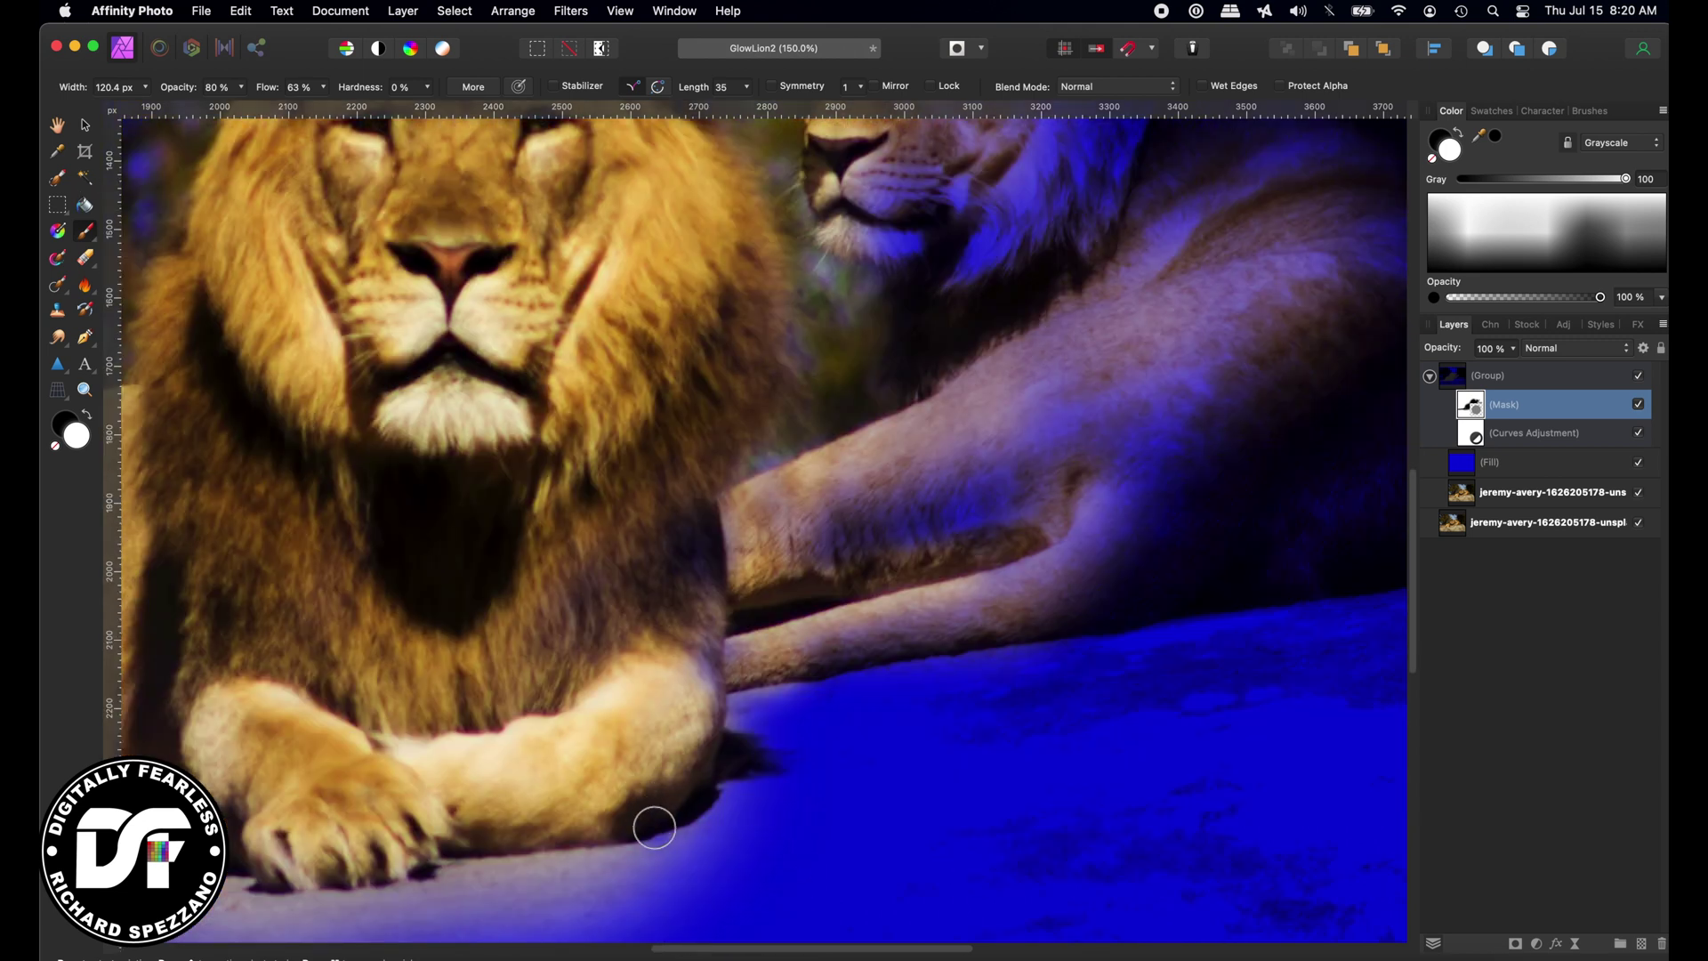
pyautogui.press(']')
pyautogui.press(']')
pyautogui.press(']')
pyautogui.press(']')
pyautogui.press(']')
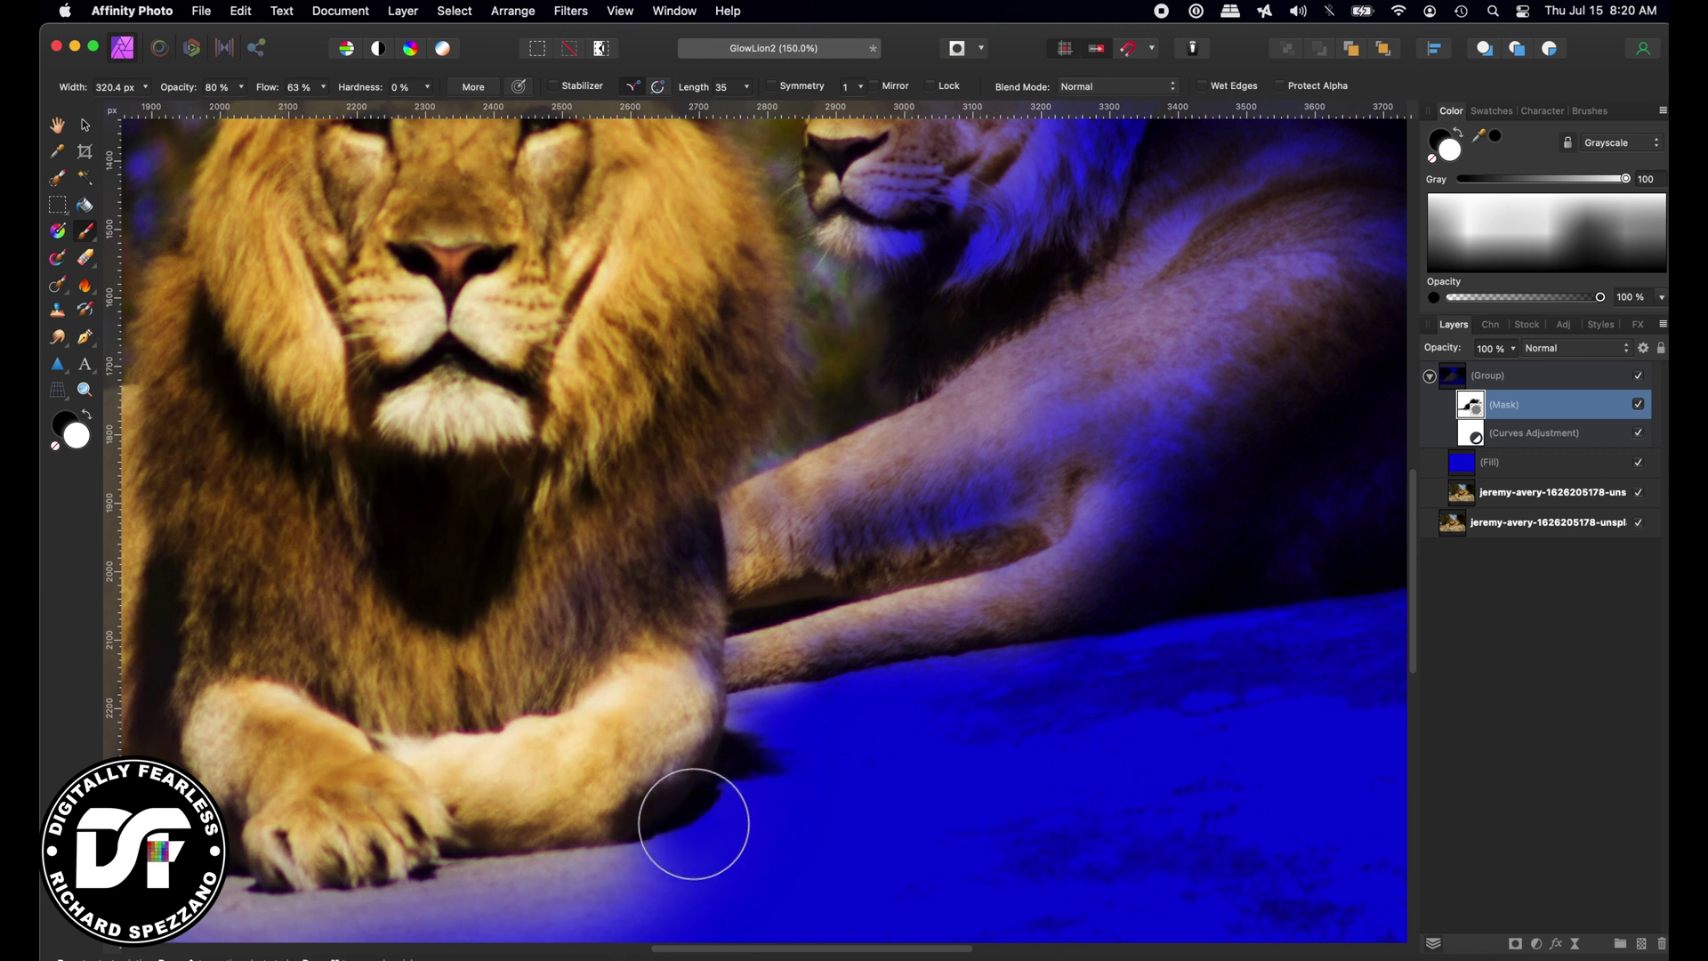
pyautogui.moveTo(693, 824)
pyautogui.mouseDown()
pyautogui.moveTo(819, 703)
pyautogui.moveTo(690, 801)
pyautogui.moveTo(808, 702)
pyautogui.moveTo(805, 644)
pyautogui.mouseUp()
pyautogui.moveTo(579, 831)
pyautogui.mouseDown()
pyautogui.moveTo(655, 842)
pyautogui.moveTo(463, 886)
pyautogui.mouseUp()
pyautogui.press('super+0')
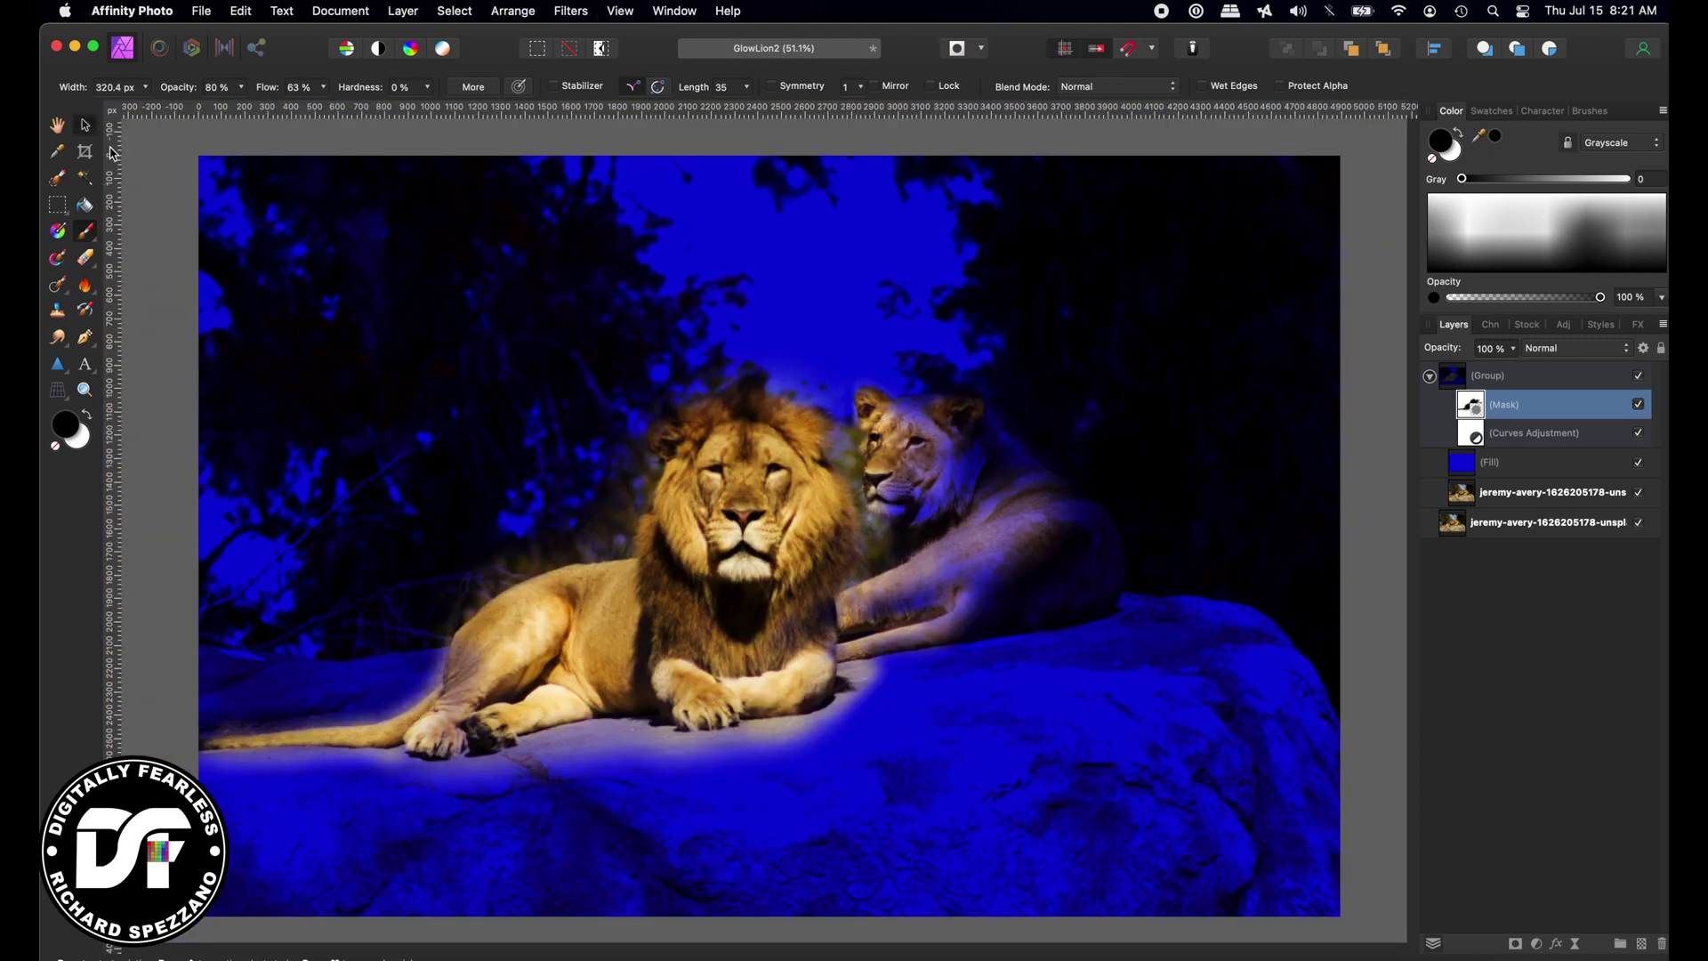
pyautogui.press('x')
pyautogui.press('v')
pyautogui.click(141, 153)
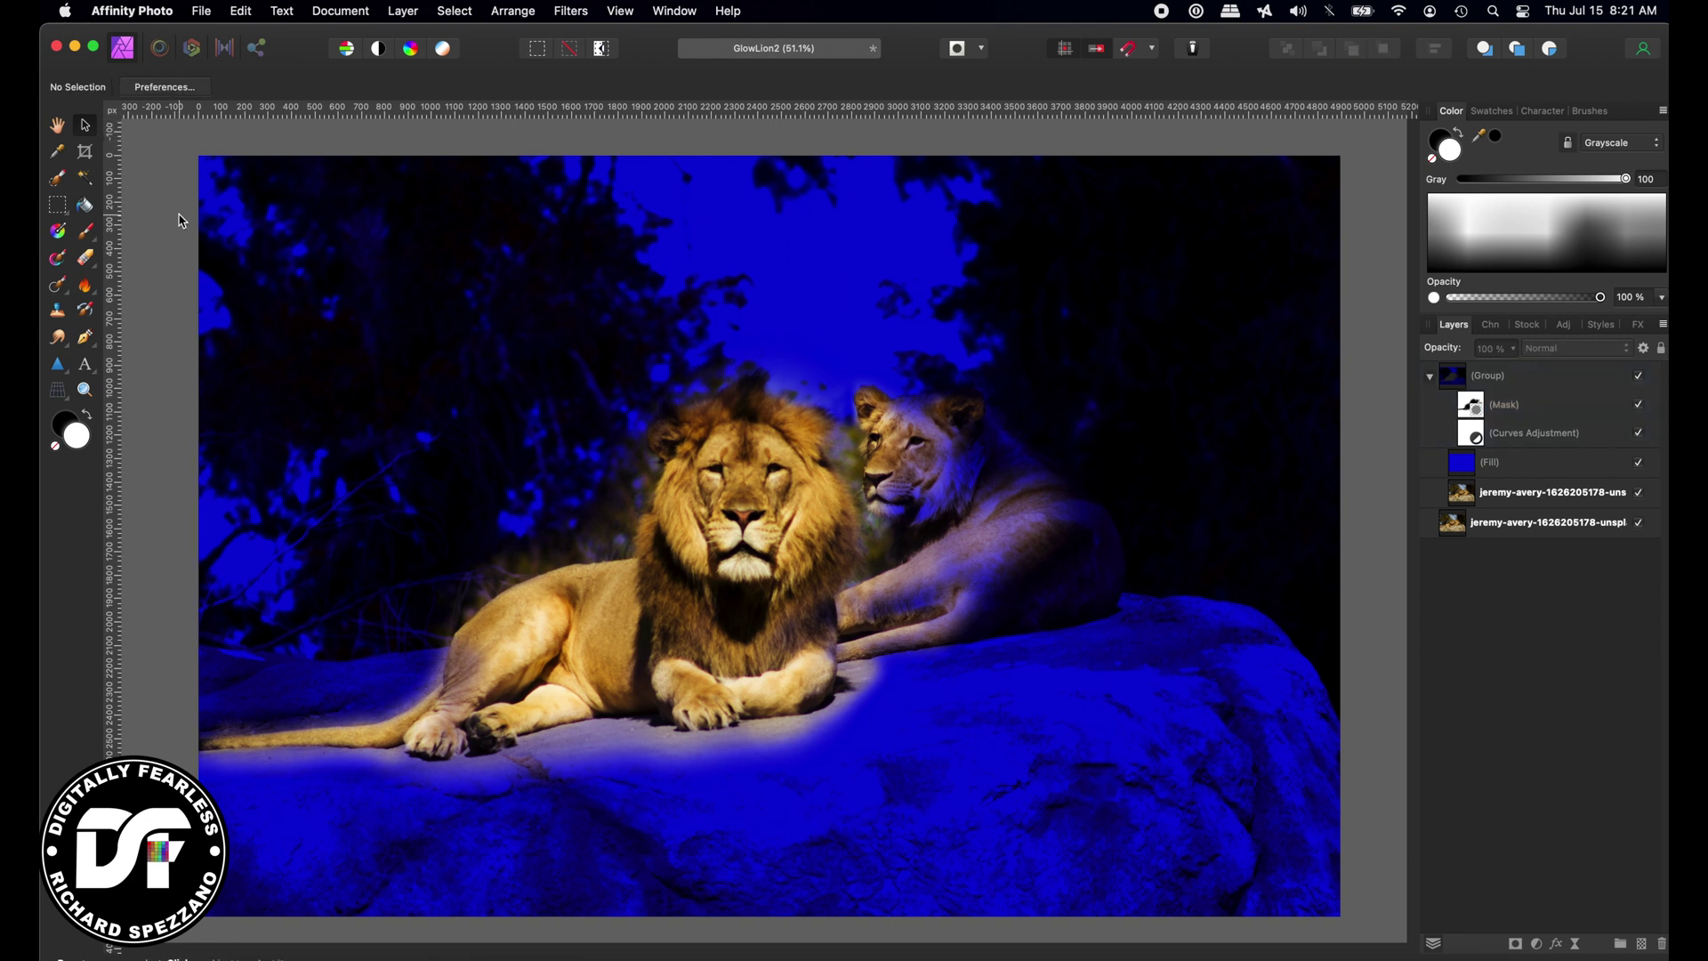